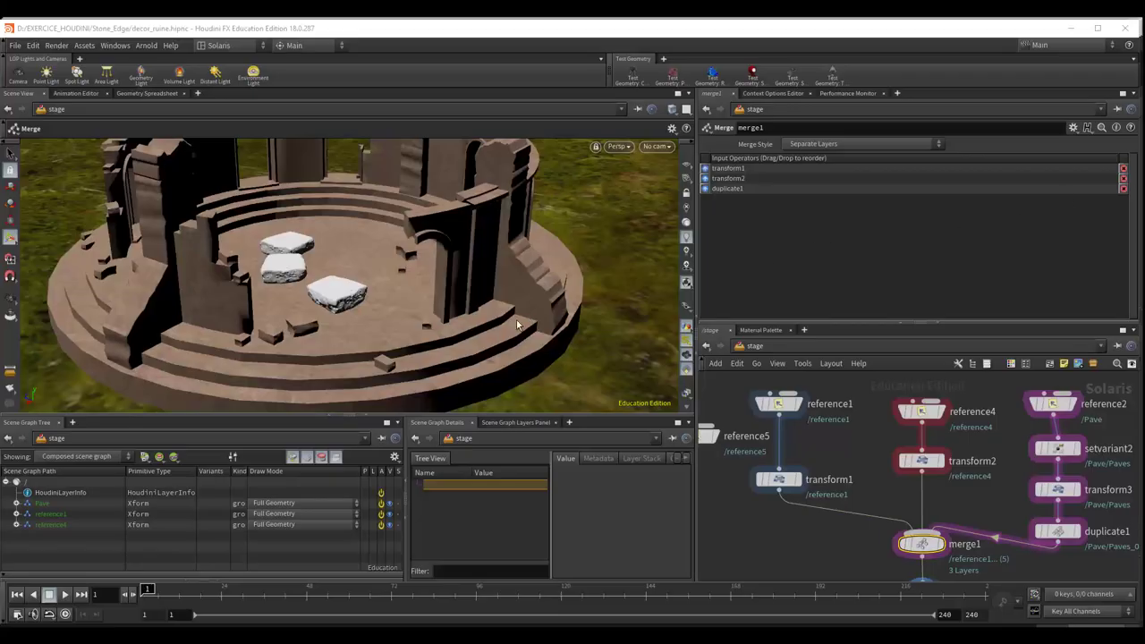
# Step: Orbit the view to look down on the ruin and its three paving stones
pyautogui.moveTo(516, 320); pyautogui.dragTo(505, 323)
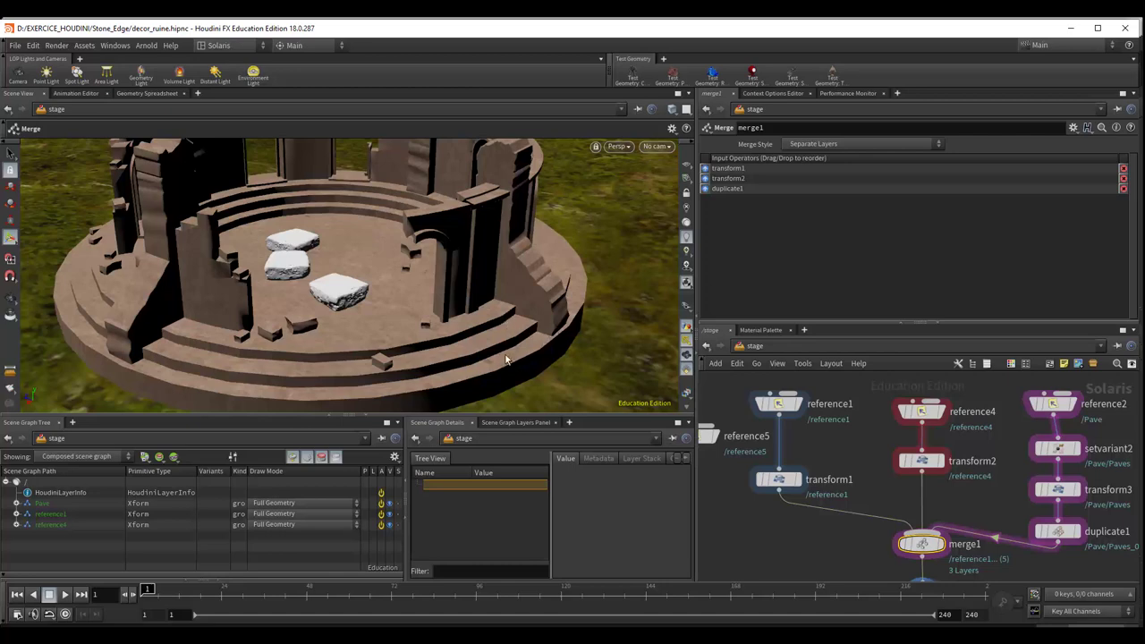
# Step: Tumble the camera around the ruin scene
pyautogui.press('Escape')
pyautogui.moveTo(494, 351); pyautogui.dragTo(474, 288)
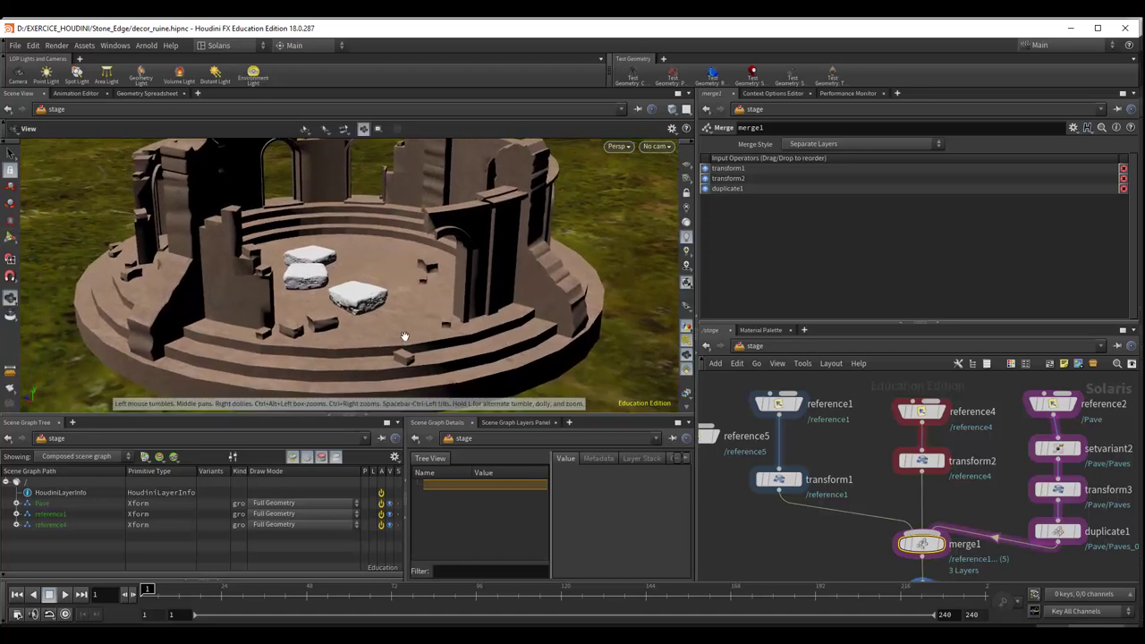
pyautogui.moveTo(402, 332); pyautogui.dragTo(429, 362)
pyautogui.press('Return')
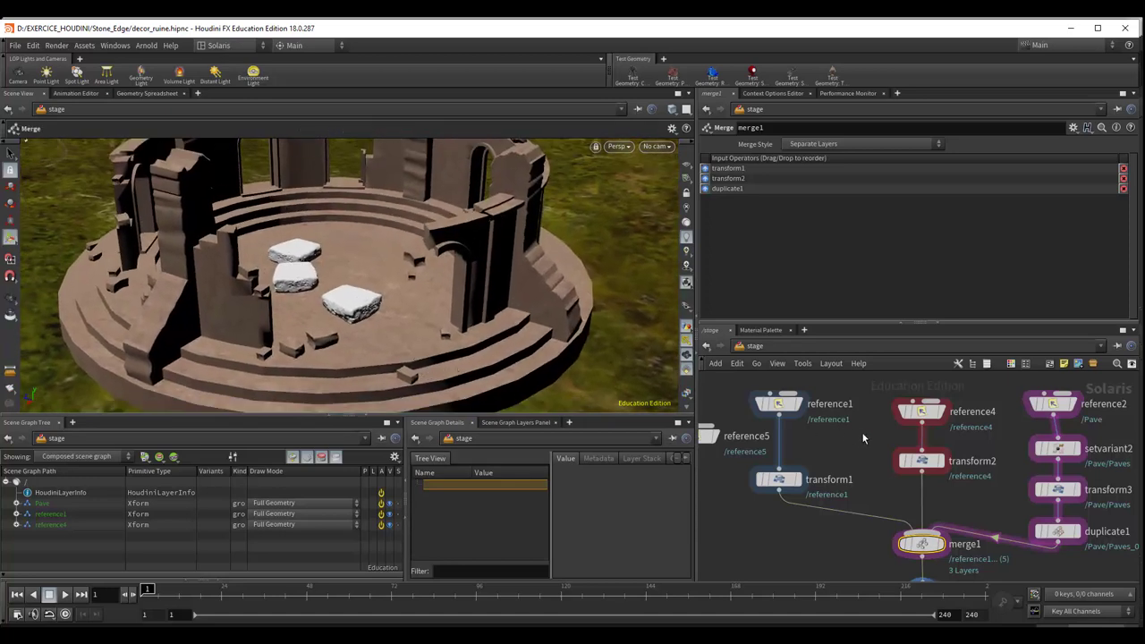
# Step: Nudge reference4 upward in the network, then orbit the ruin again
pyautogui.moveTo(881, 413); pyautogui.dragTo(862, 426, button='middle')
pyautogui.moveTo(900, 424); pyautogui.dragTo(900, 417)
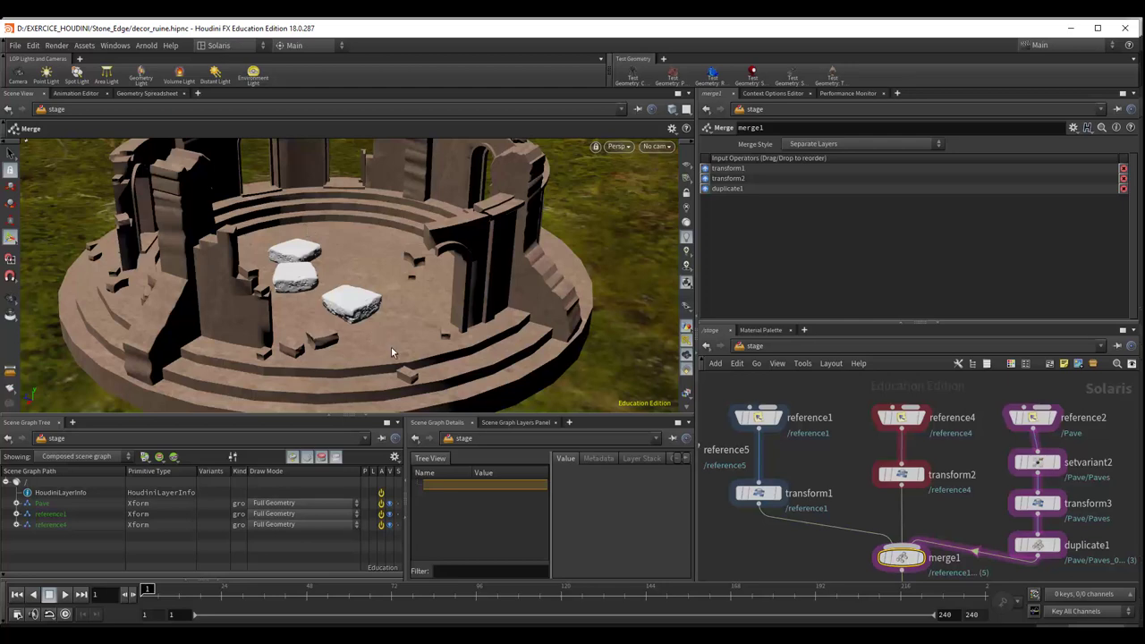
pyautogui.press('Escape')
pyautogui.moveTo(391, 346)
pyautogui.mouseDown()
pyautogui.moveTo(380, 345)
pyautogui.moveTo(397, 349)
pyautogui.mouseUp()
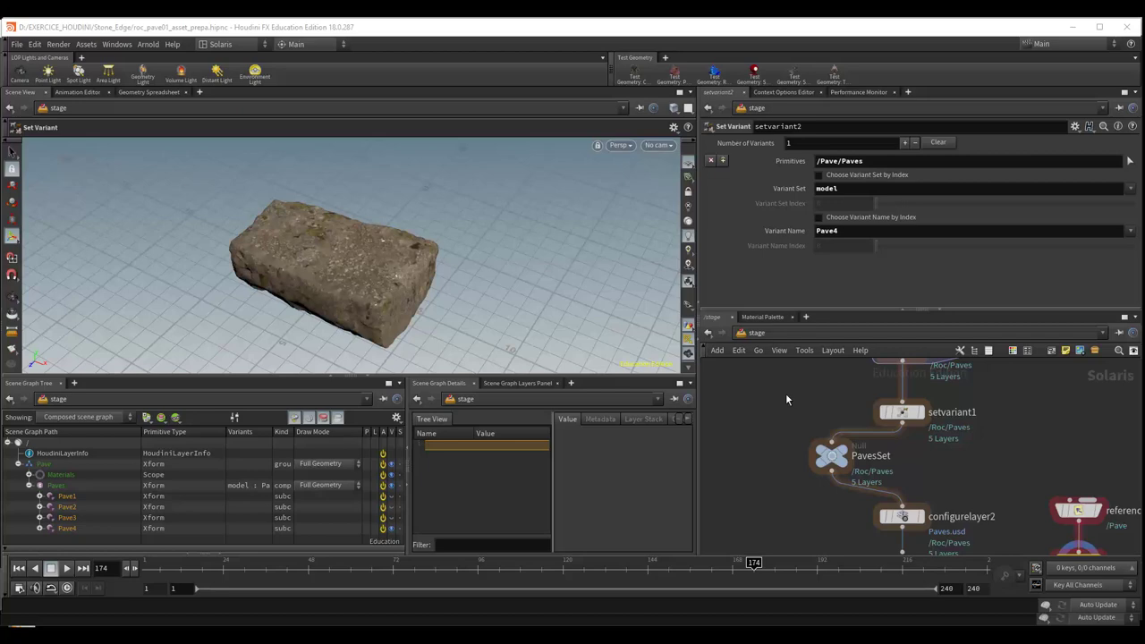
# Step: Pan the network up to bring the sopimport and merge nodes into view
pyautogui.moveTo(792, 390)
pyautogui.mouseDown(button='middle')
pyautogui.moveTo(800, 481)
pyautogui.moveTo(874, 437)
pyautogui.moveTo(941, 459)
pyautogui.moveTo(972, 501)
pyautogui.mouseUp(button='middle')
pyautogui.scroll(-2, 1012, 429)
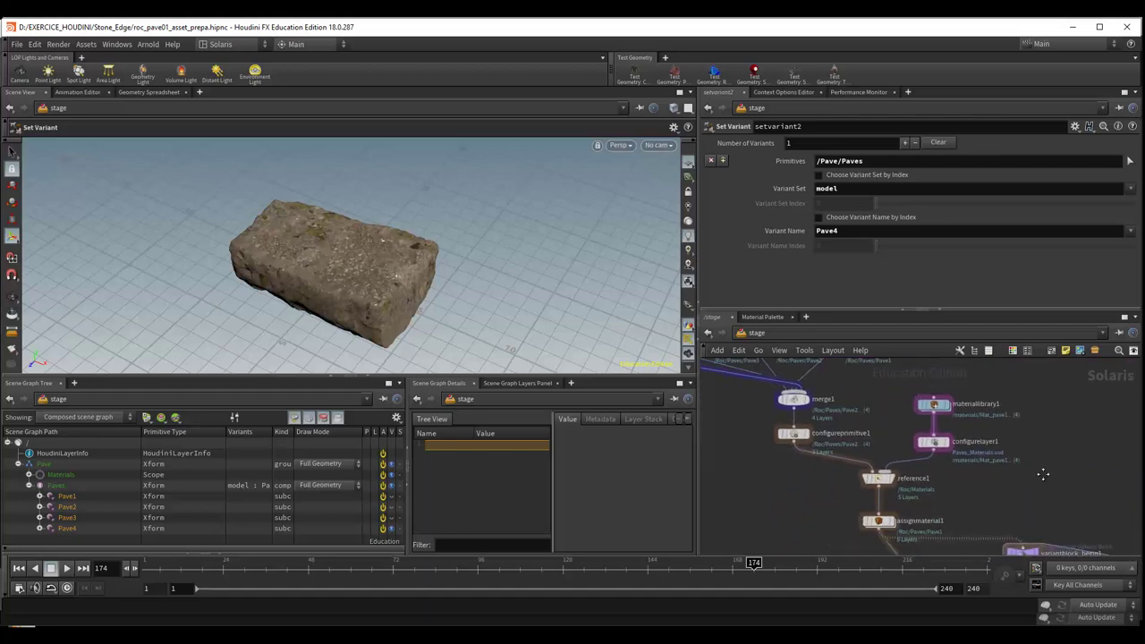
pyautogui.moveTo(1011, 428)
pyautogui.mouseDown(button='middle')
pyautogui.moveTo(950, 432)
pyautogui.moveTo(1045, 403)
pyautogui.mouseUp(button='middle')
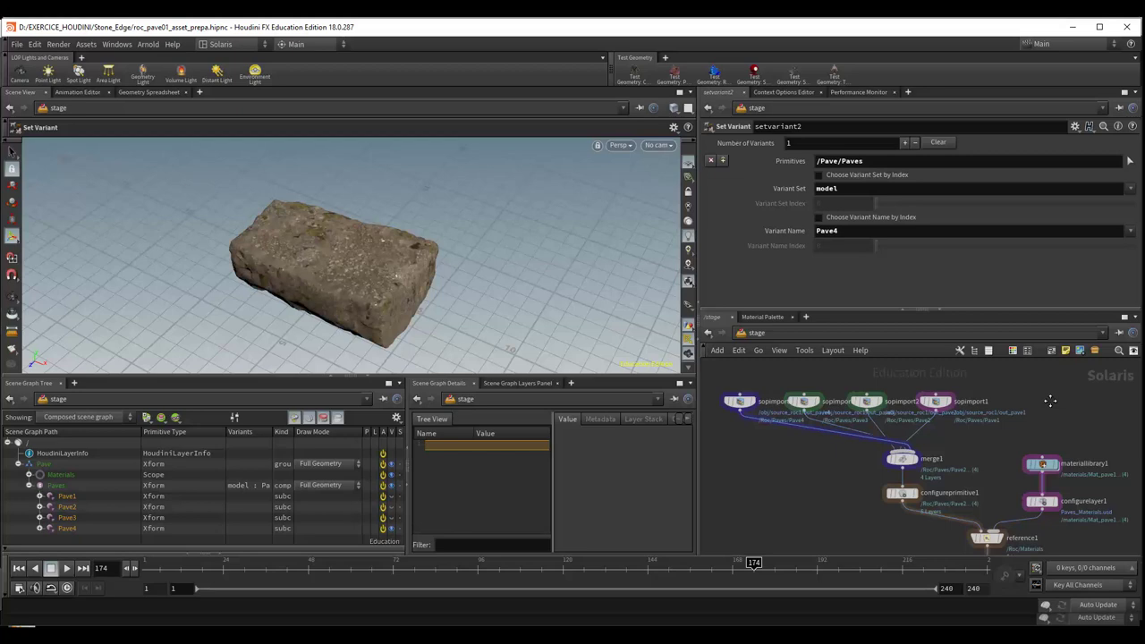
# Step: Align sopimport1 through sopimport4 in a single row above merge1
pyautogui.moveTo(936, 401); pyautogui.dragTo(959, 396)
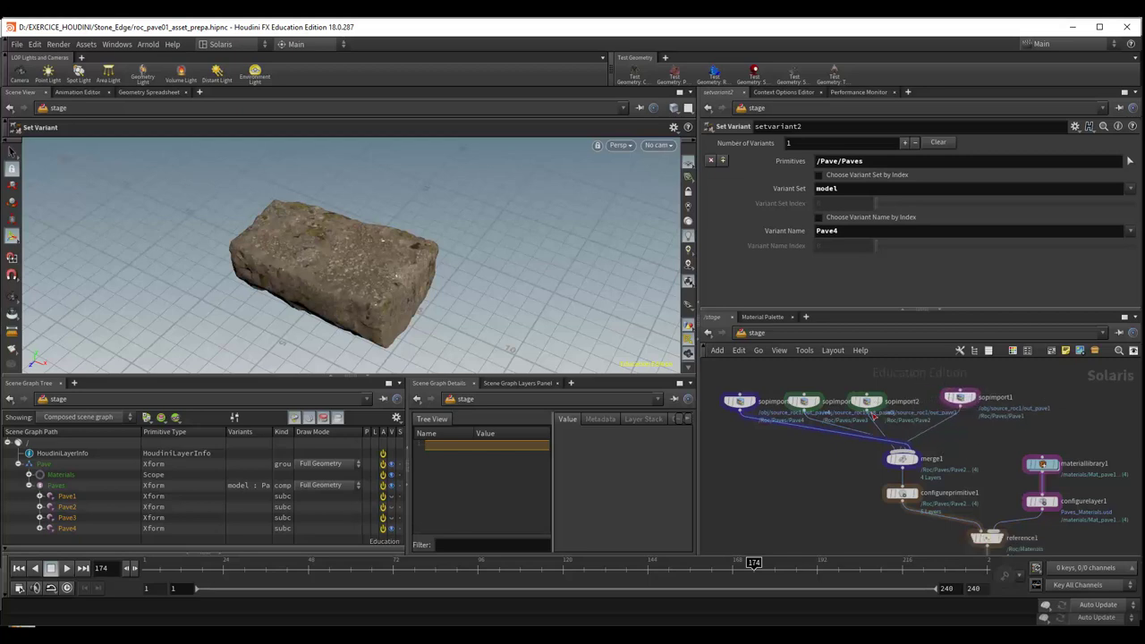
pyautogui.moveTo(873, 416); pyautogui.dragTo(899, 411)
pyautogui.moveTo(804, 404); pyautogui.dragTo(823, 394)
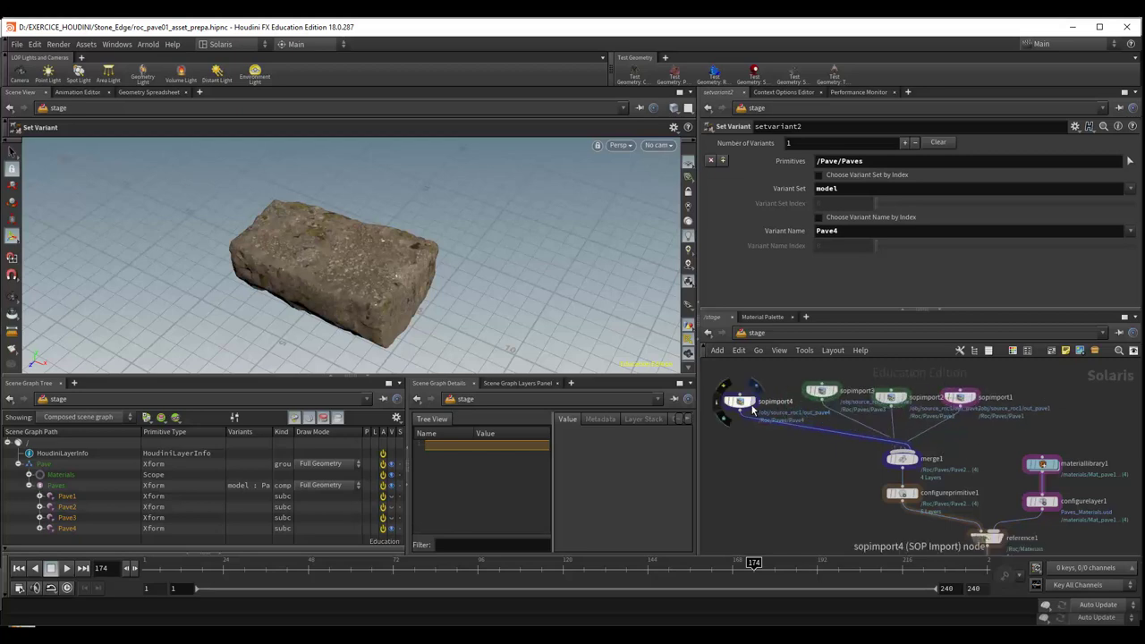
pyautogui.moveTo(753, 410); pyautogui.dragTo(751, 401)
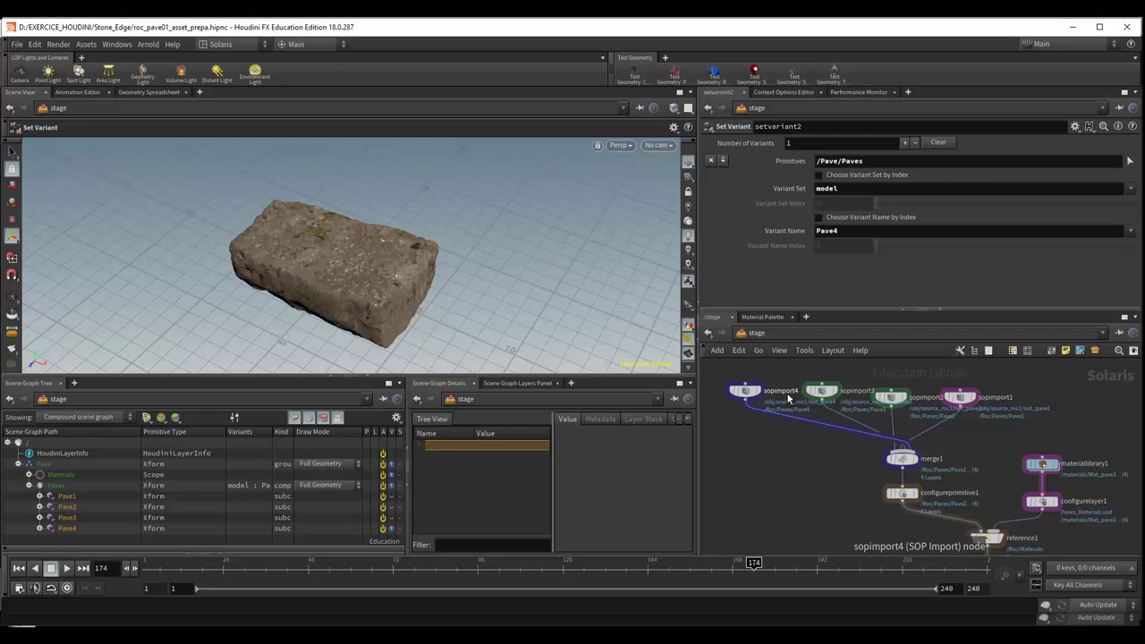
# Step: Switch to the obj network and centre the source_roc1 node
pyautogui.click(746, 337)
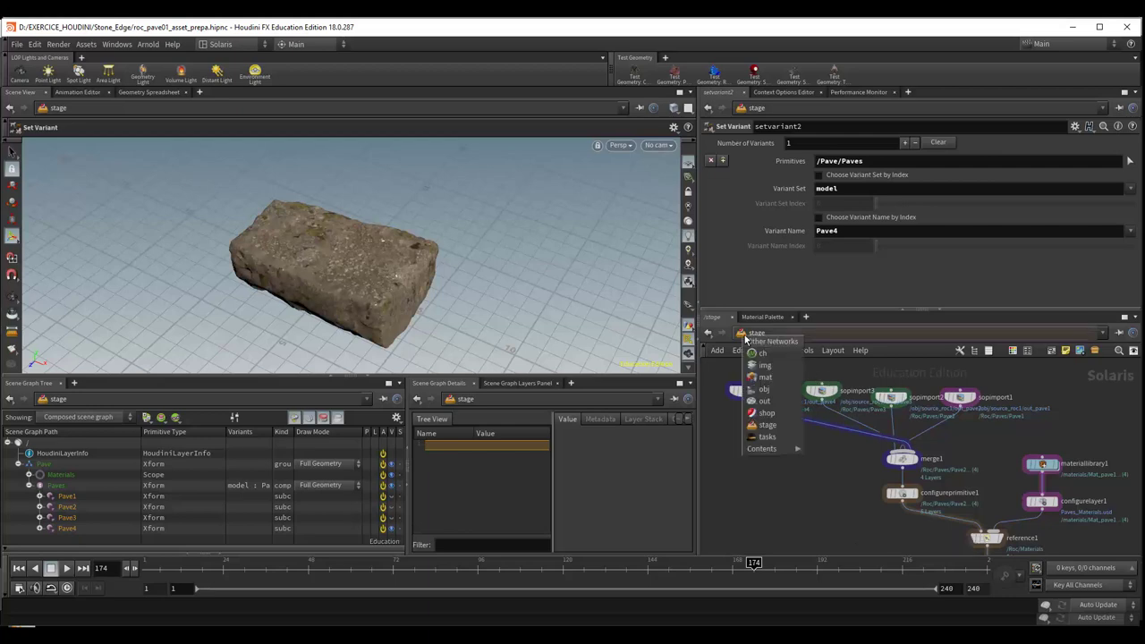
pyautogui.click(766, 390)
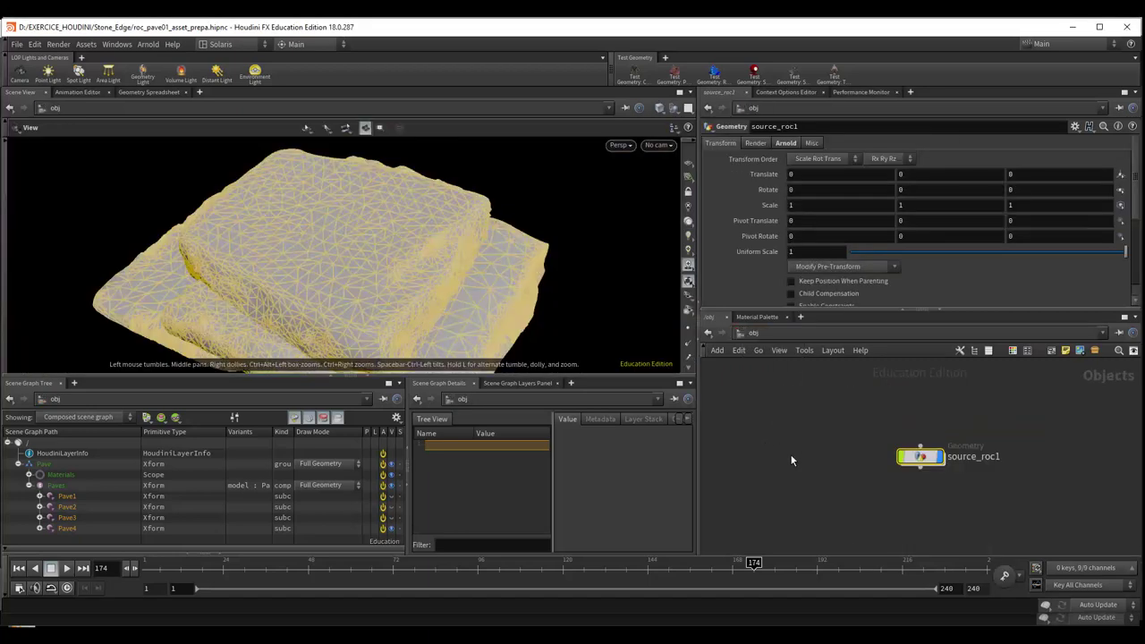
pyautogui.moveTo(791, 460); pyautogui.dragTo(773, 431, button='middle')
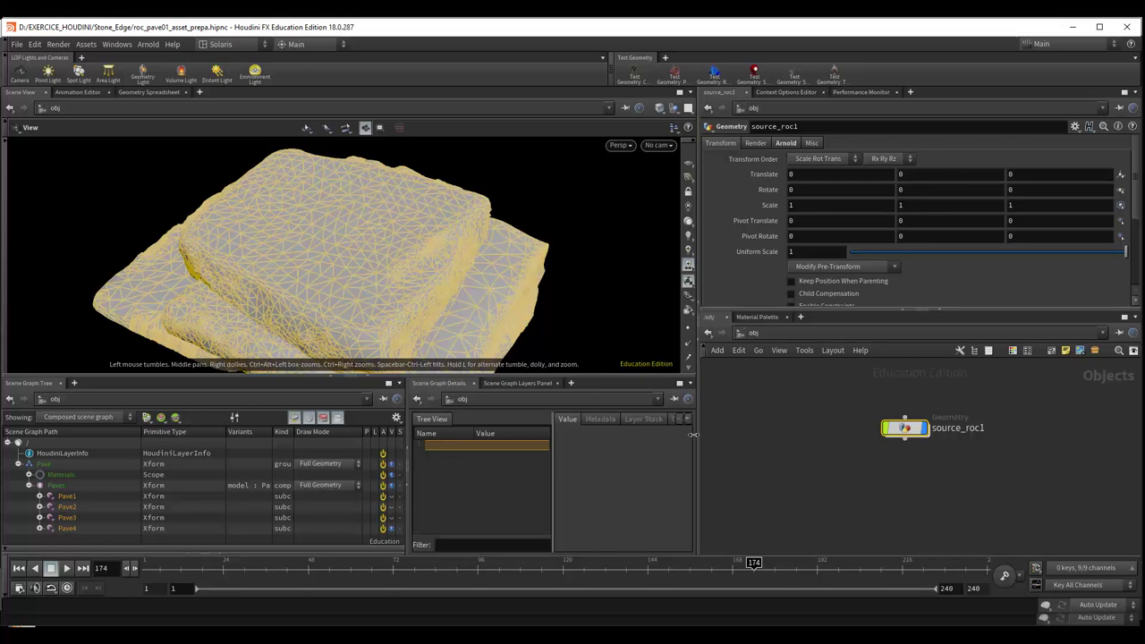
pyautogui.moveTo(575, 301); pyautogui.dragTo(582, 299)
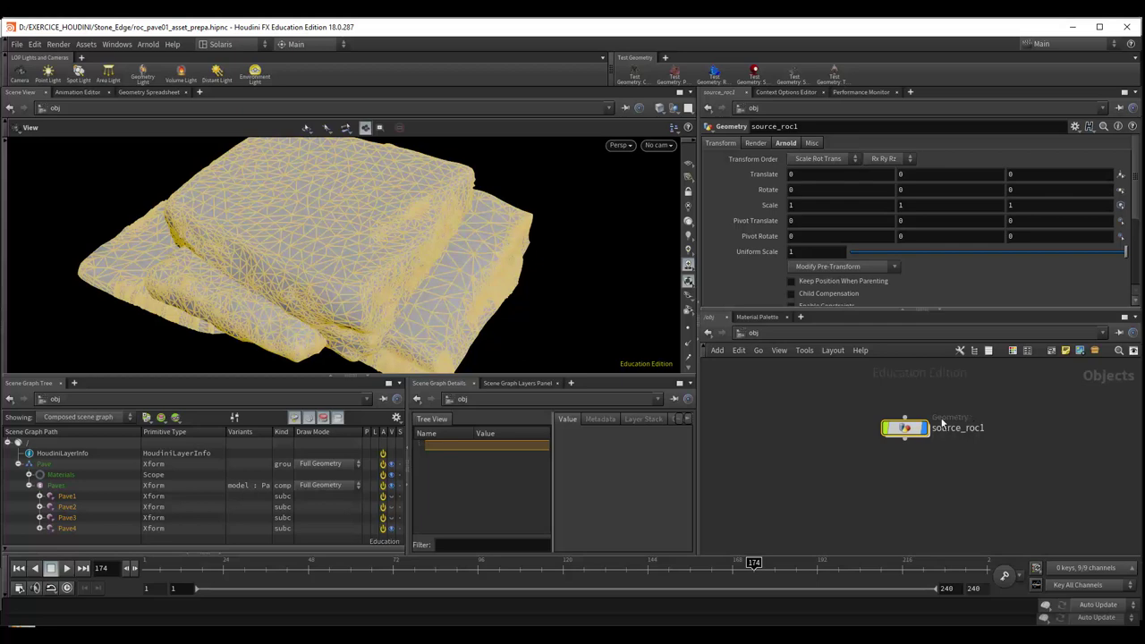
# Step: Dive into source_roc1, frame its file and out_pave nodes, and orbit the rocks
pyautogui.doubleClick(906, 427)
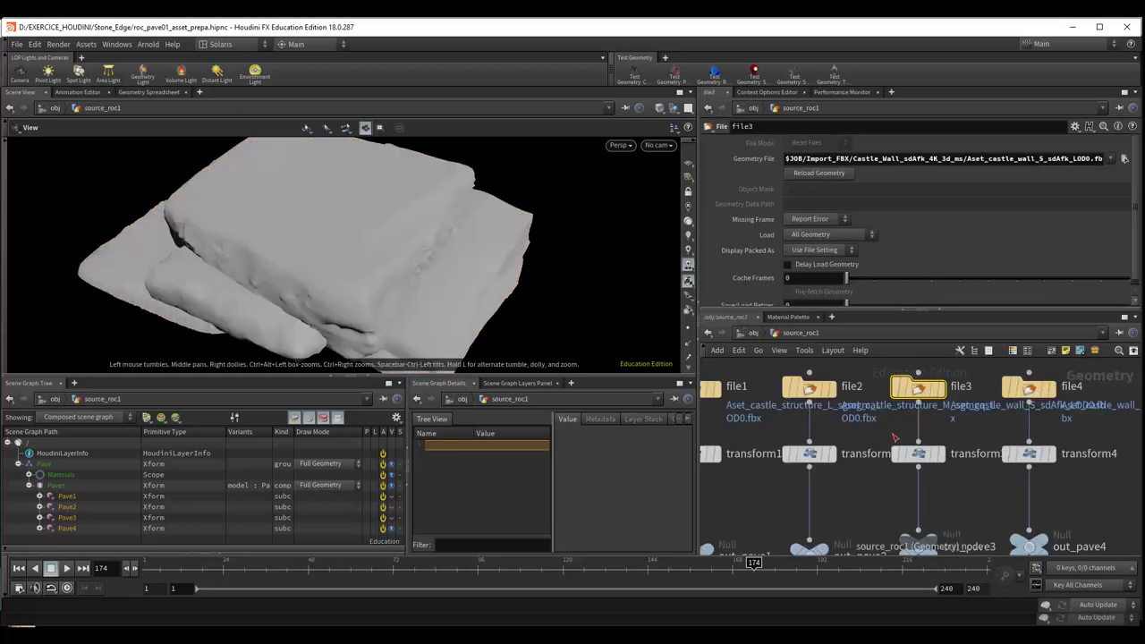
pyautogui.press('h')
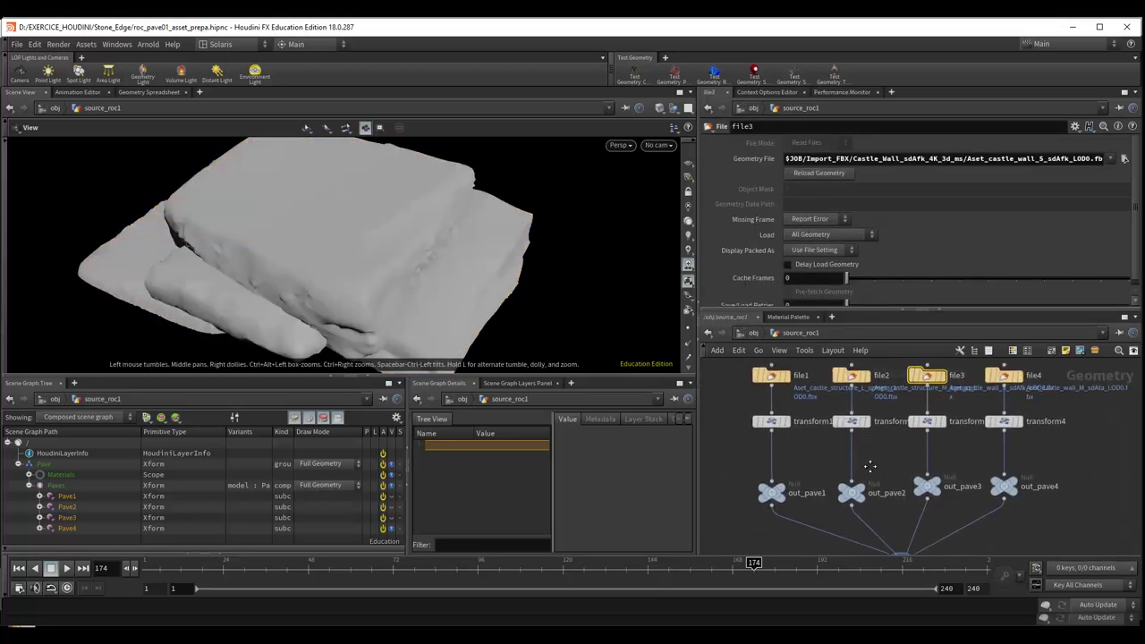
pyautogui.moveTo(869, 465); pyautogui.dragTo(858, 394, button='middle')
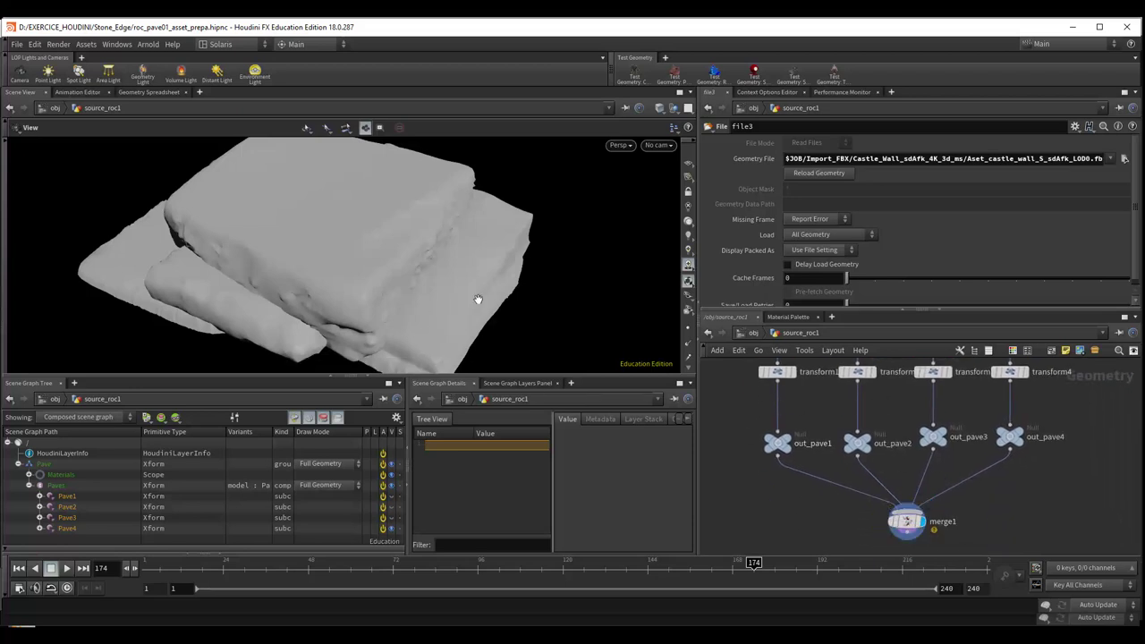
pyautogui.moveTo(585, 319)
pyautogui.mouseDown()
pyautogui.moveTo(603, 235)
pyautogui.moveTo(611, 248)
pyautogui.moveTo(529, 276)
pyautogui.moveTo(467, 173)
pyautogui.moveTo(524, 263)
pyautogui.moveTo(582, 302)
pyautogui.moveTo(518, 316)
pyautogui.moveTo(475, 281)
pyautogui.mouseUp()
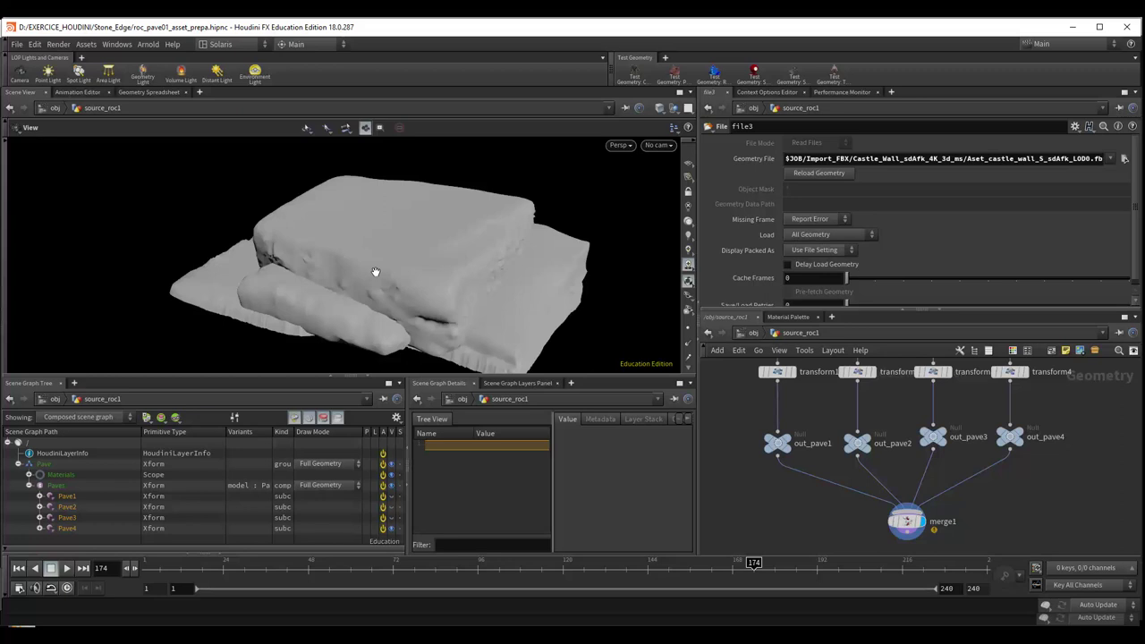
pyautogui.moveTo(375, 271)
pyautogui.mouseDown()
pyautogui.moveTo(439, 238)
pyautogui.moveTo(374, 300)
pyautogui.moveTo(788, 476)
pyautogui.mouseUp()
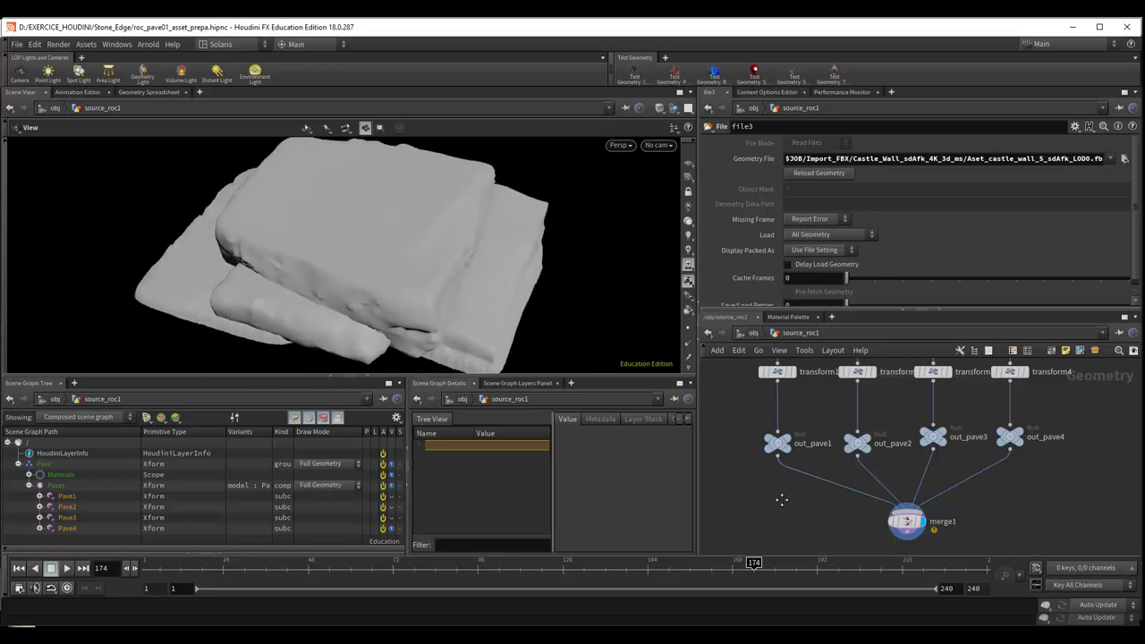
pyautogui.scroll(2, 782, 500)
pyautogui.scroll(2, 807, 441)
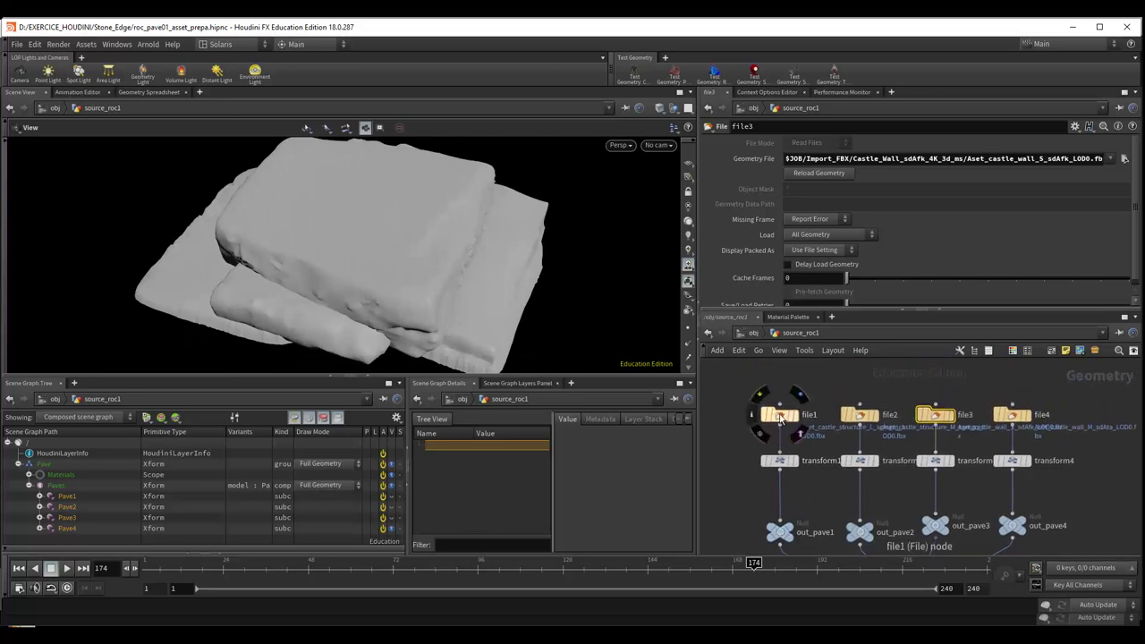
# Step: Inspect file1, then display out_pave1, out_pave2, out_pave3 and out_pave4 one at a time
pyautogui.click(780, 417)
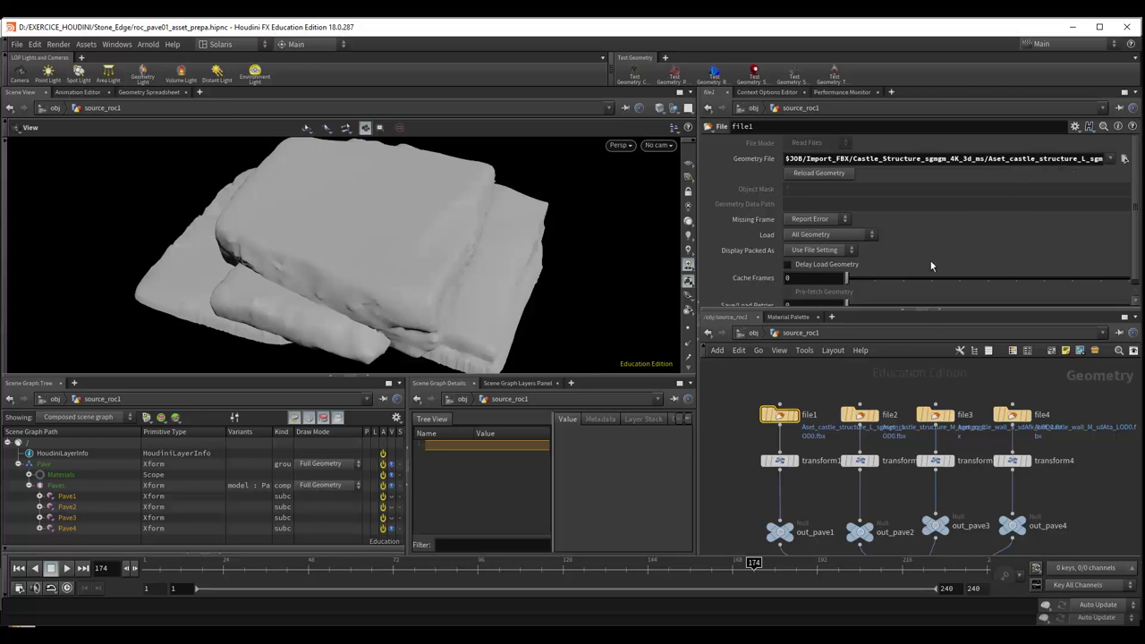
pyautogui.moveTo(779, 461)
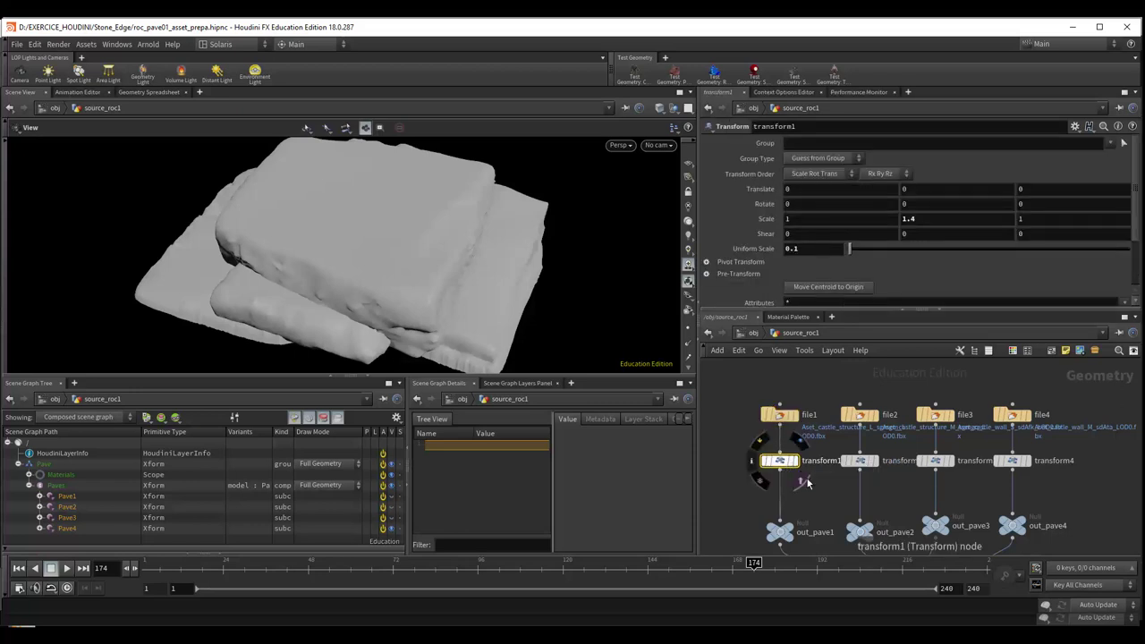
pyautogui.moveTo(792, 532); pyautogui.dragTo(799, 480, button='middle')
pyautogui.click(805, 464)
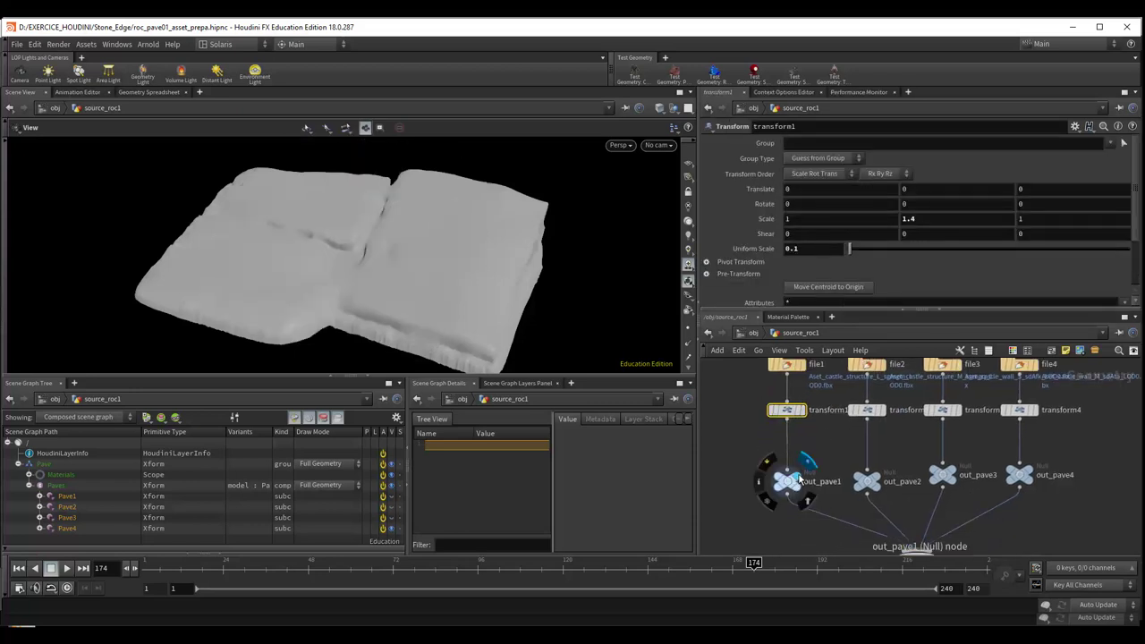
pyautogui.click(883, 464)
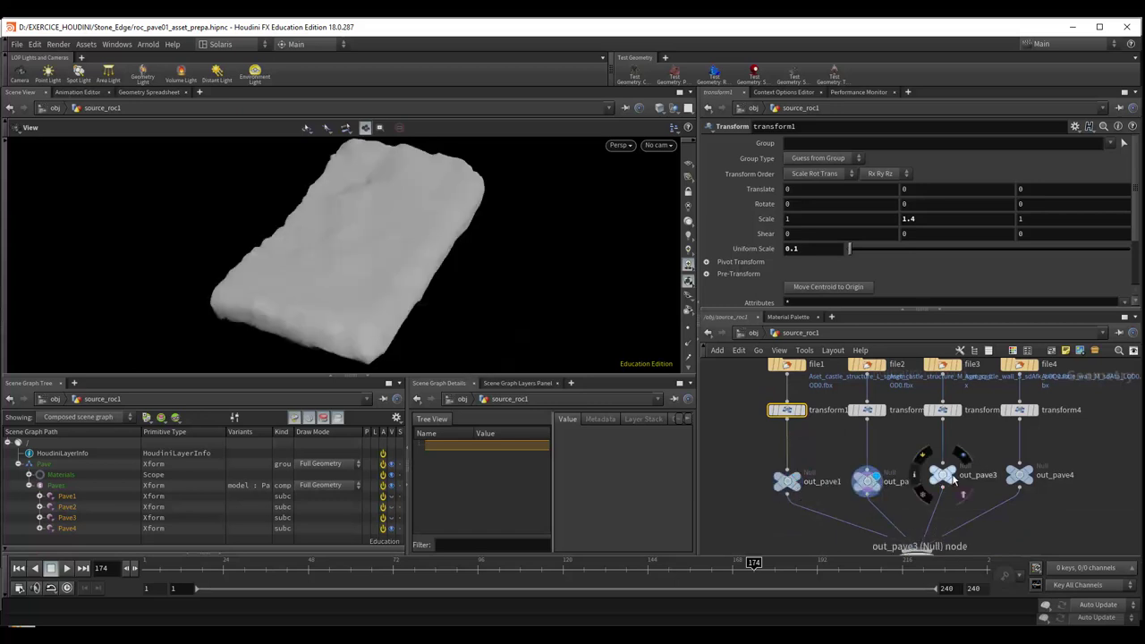
pyautogui.click(957, 465)
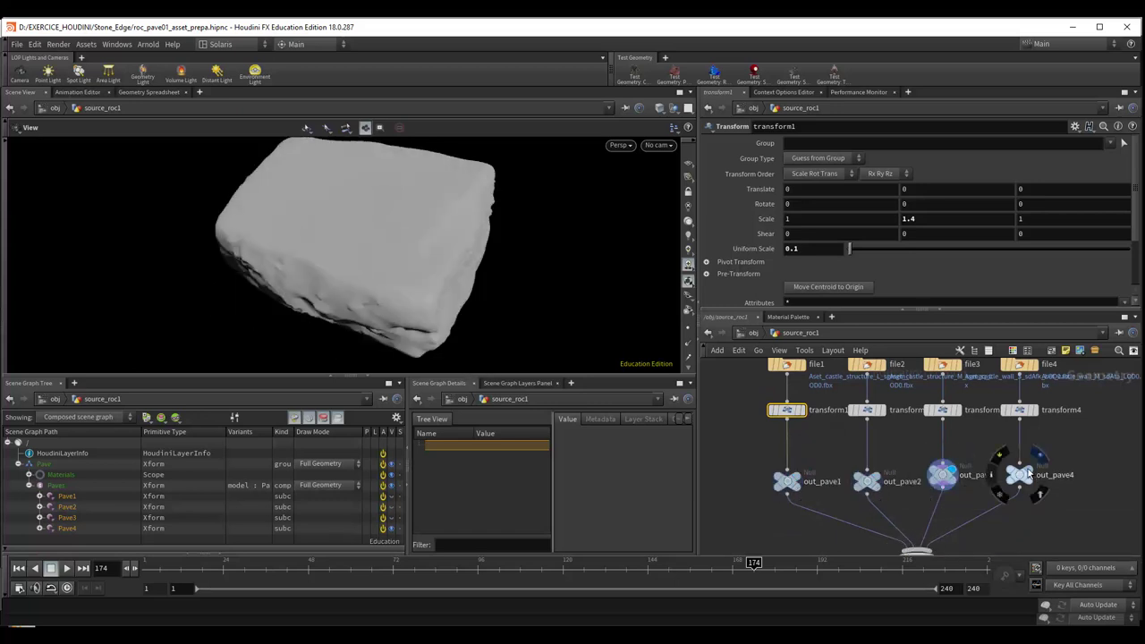
pyautogui.click(1030, 468)
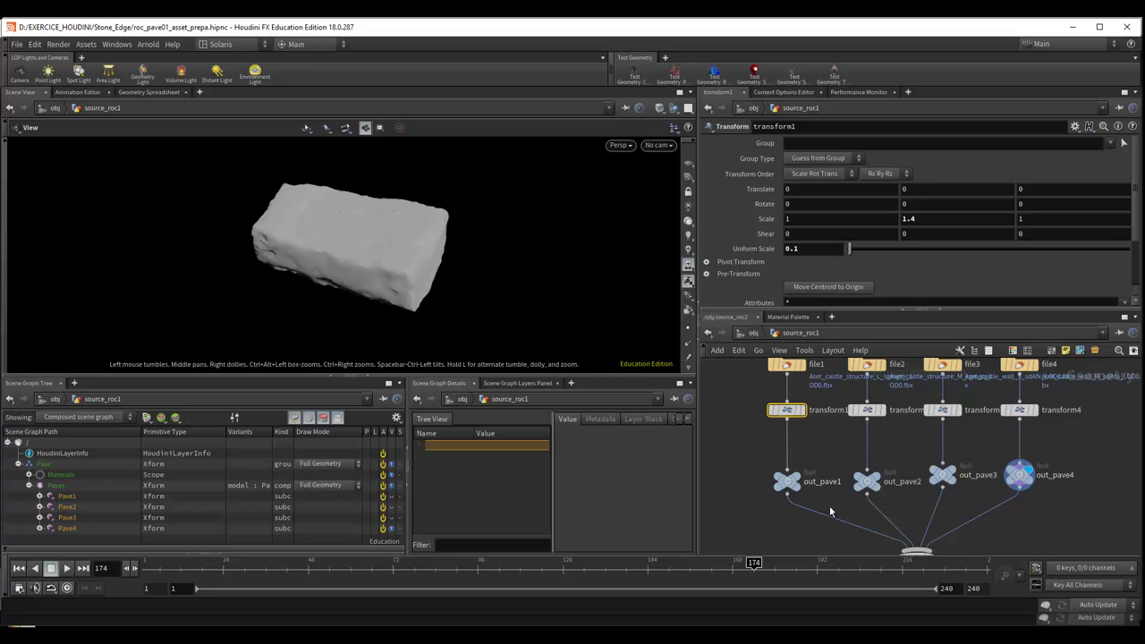
# Step: Display merge1 to show all four stones together and orbit around them
pyautogui.moveTo(823, 507); pyautogui.dragTo(798, 429, button='middle')
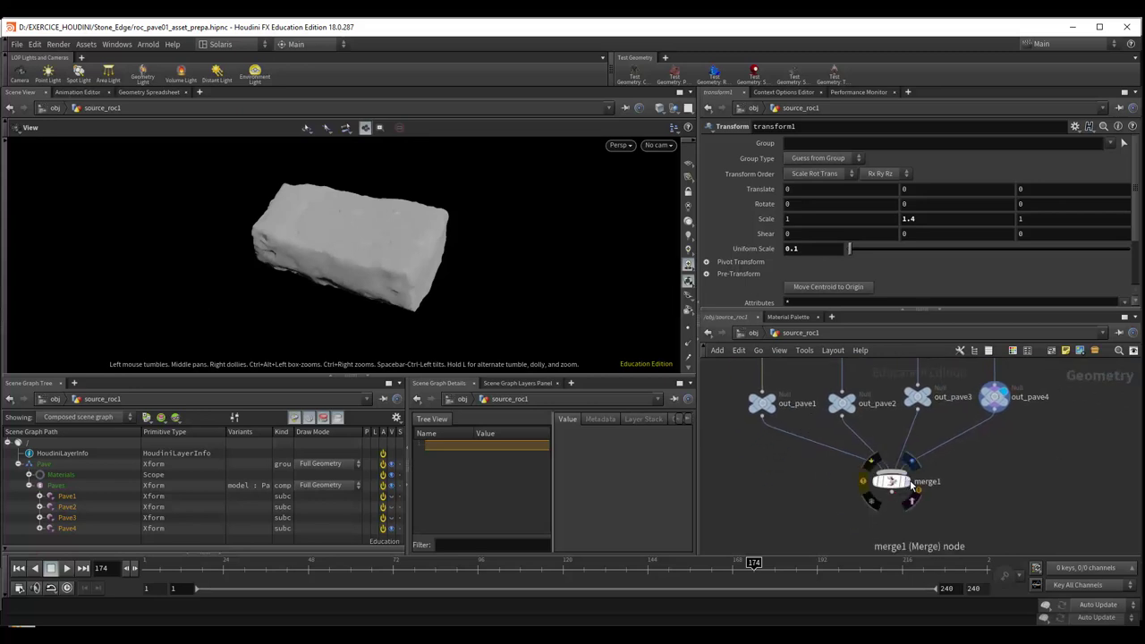
pyautogui.click(909, 476)
pyautogui.moveTo(441, 261); pyautogui.dragTo(477, 325)
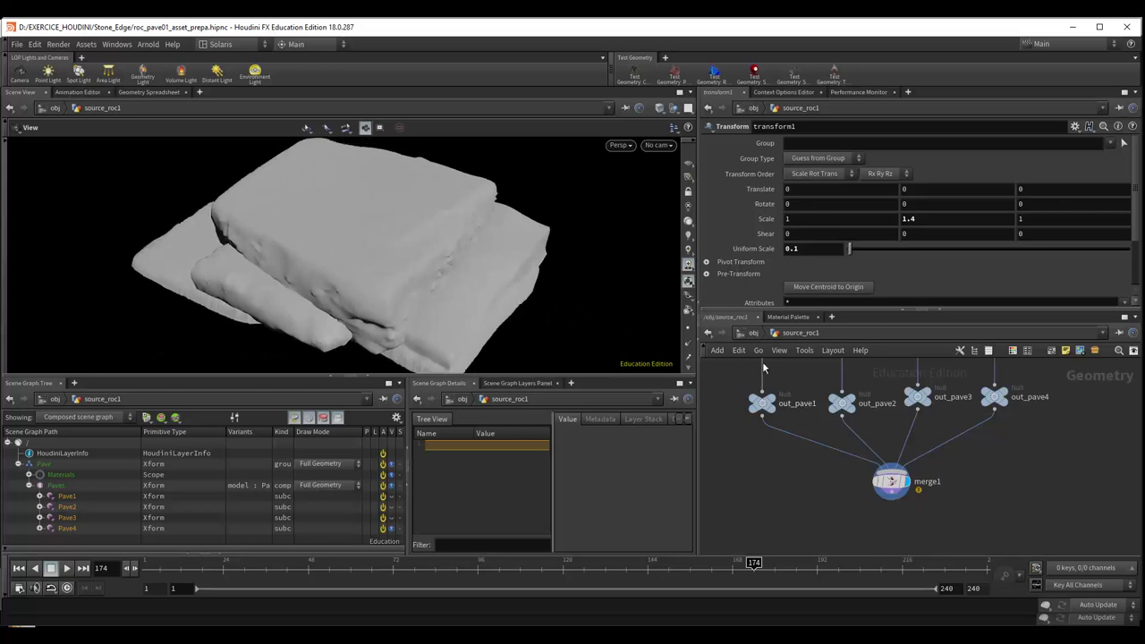
pyautogui.scroll(2, 753, 452)
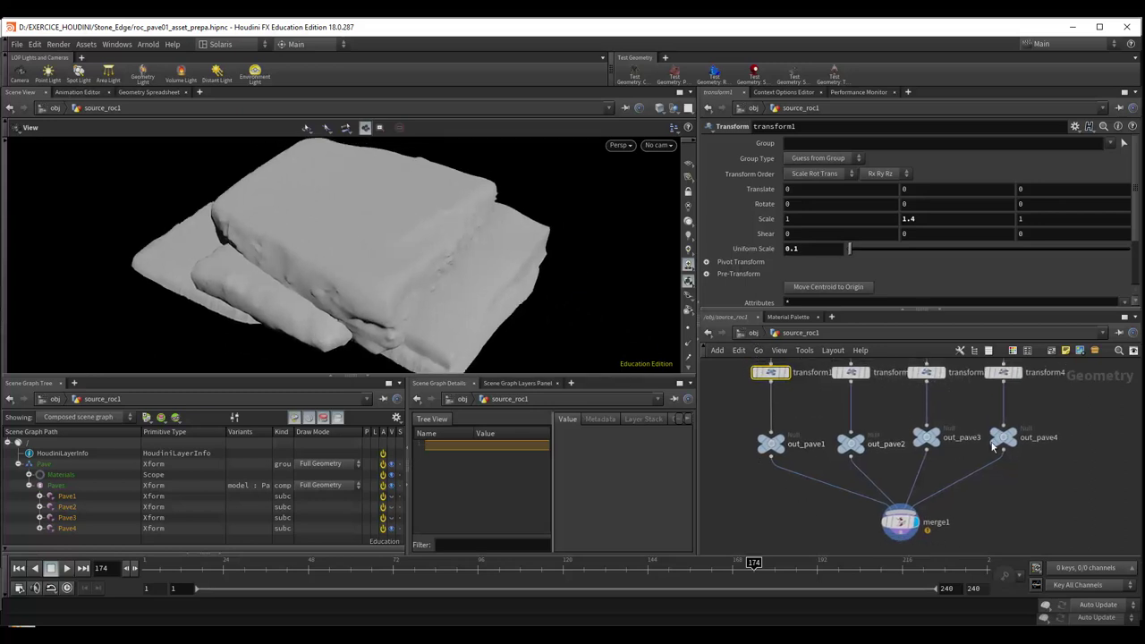
pyautogui.scroll(2, 799, 460)
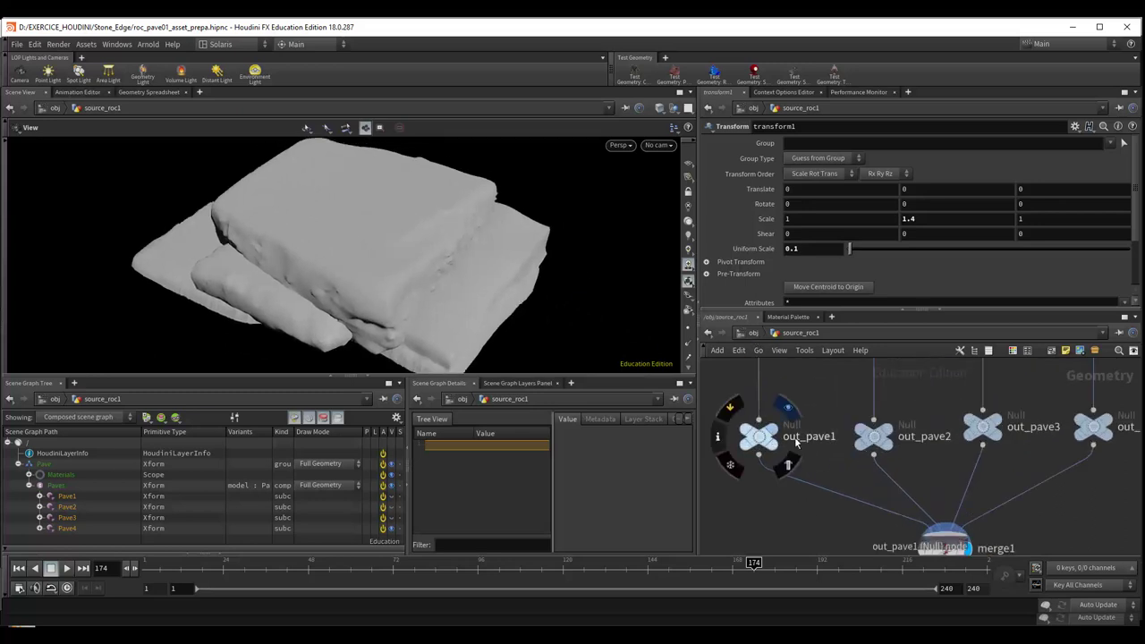
# Step: Go back up to the obj network and centre source_roc1
pyautogui.moveTo(1021, 466); pyautogui.dragTo(995, 491, button='middle')
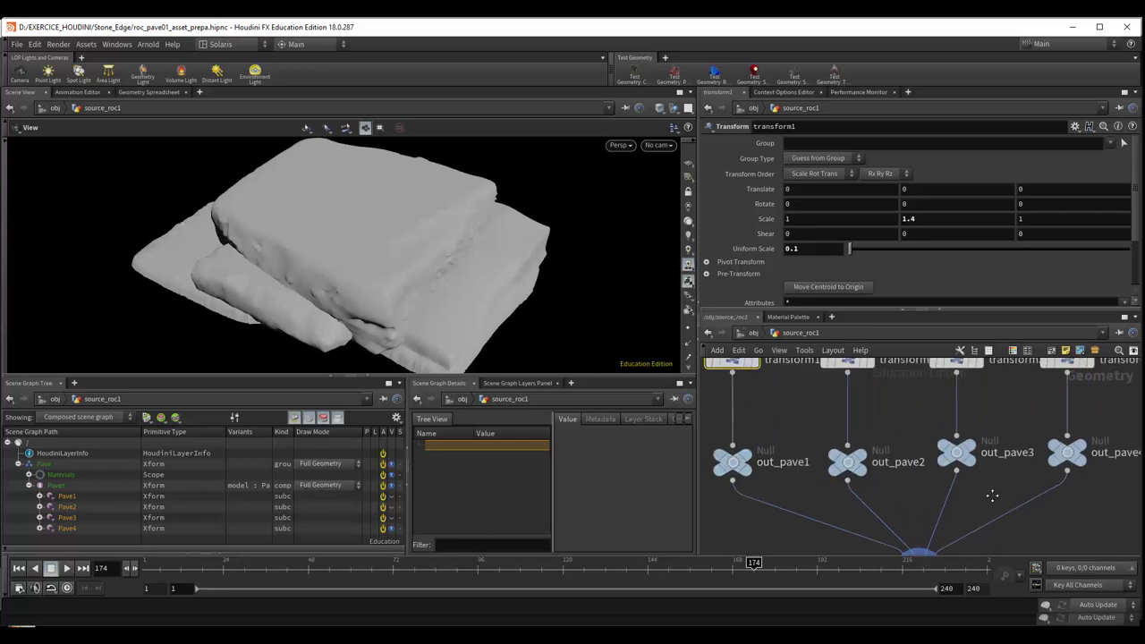
pyautogui.click(753, 332)
pyautogui.moveTo(864, 457); pyautogui.dragTo(905, 466, button='middle')
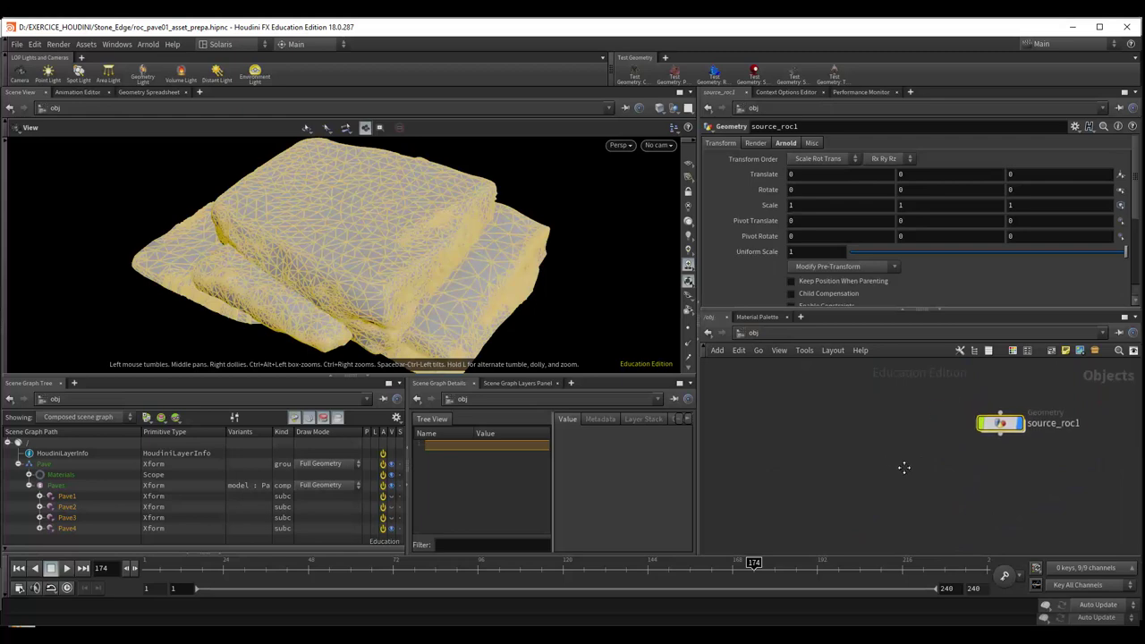
# Step: Switch to the stage network and frame the Pave LOP graph around merge1 and setvariant2
pyautogui.click(741, 335)
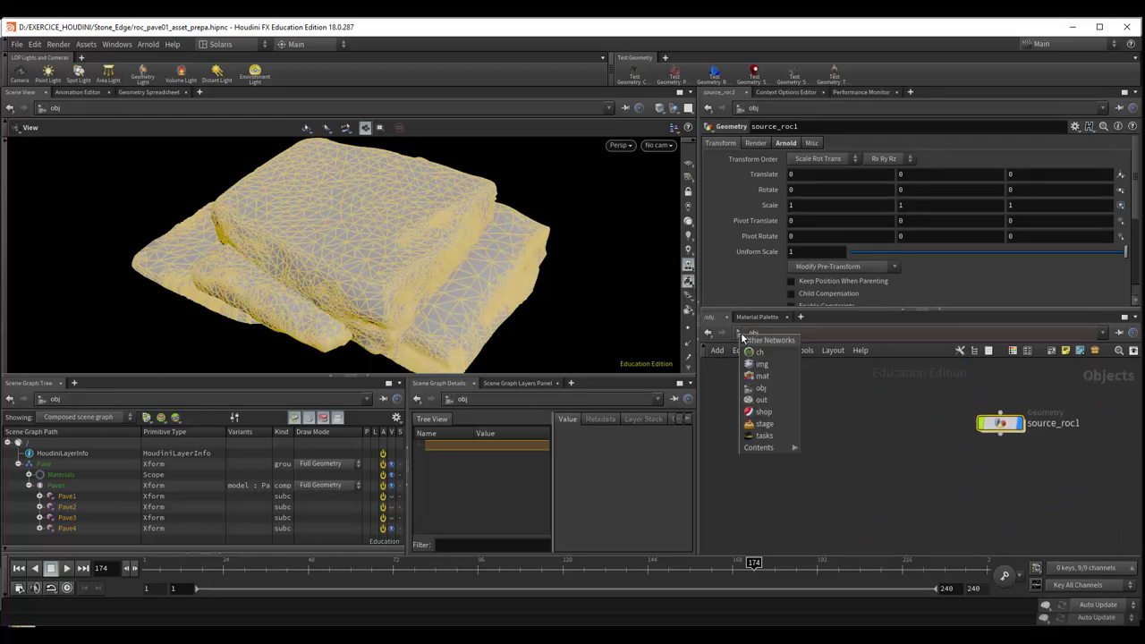
pyautogui.click(765, 425)
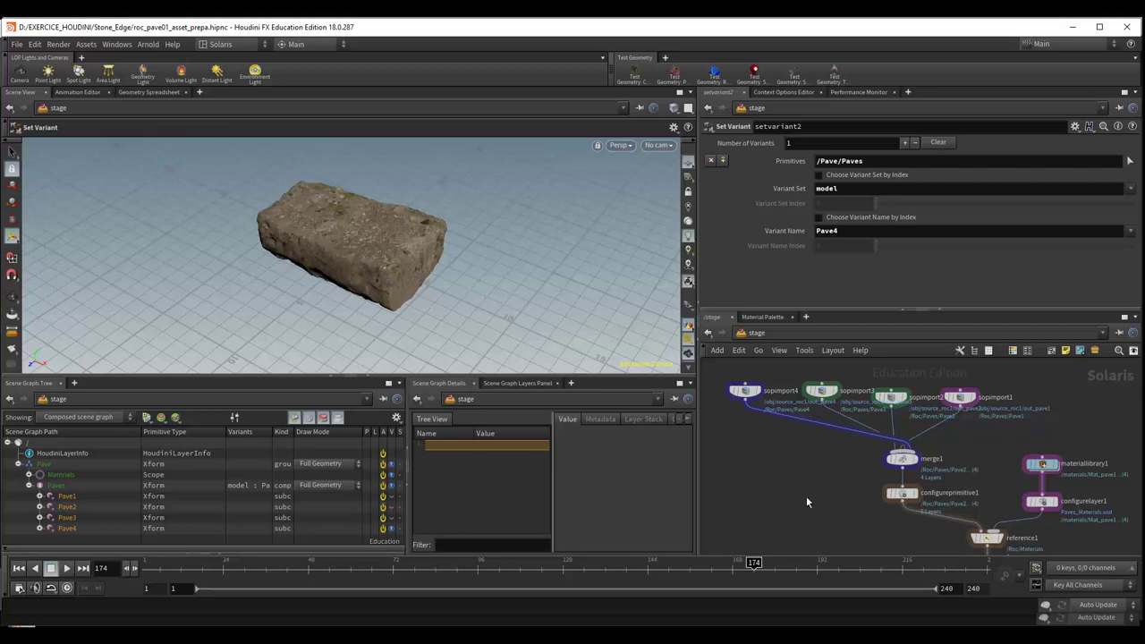
pyautogui.scroll(-2, 804, 480)
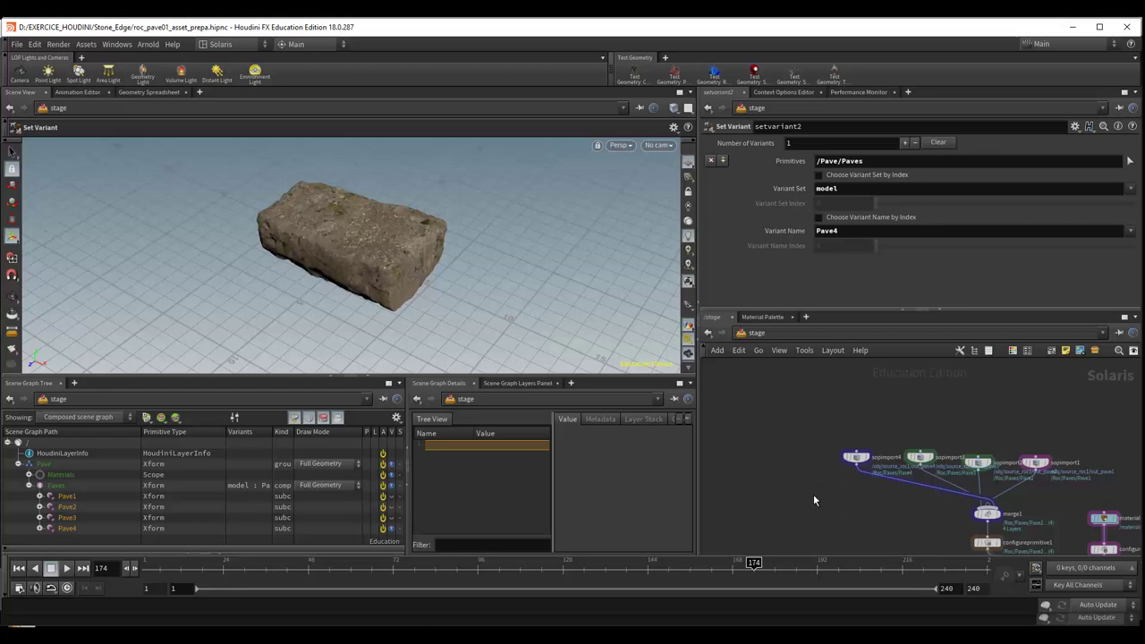
pyautogui.moveTo(813, 500); pyautogui.dragTo(774, 453, button='middle')
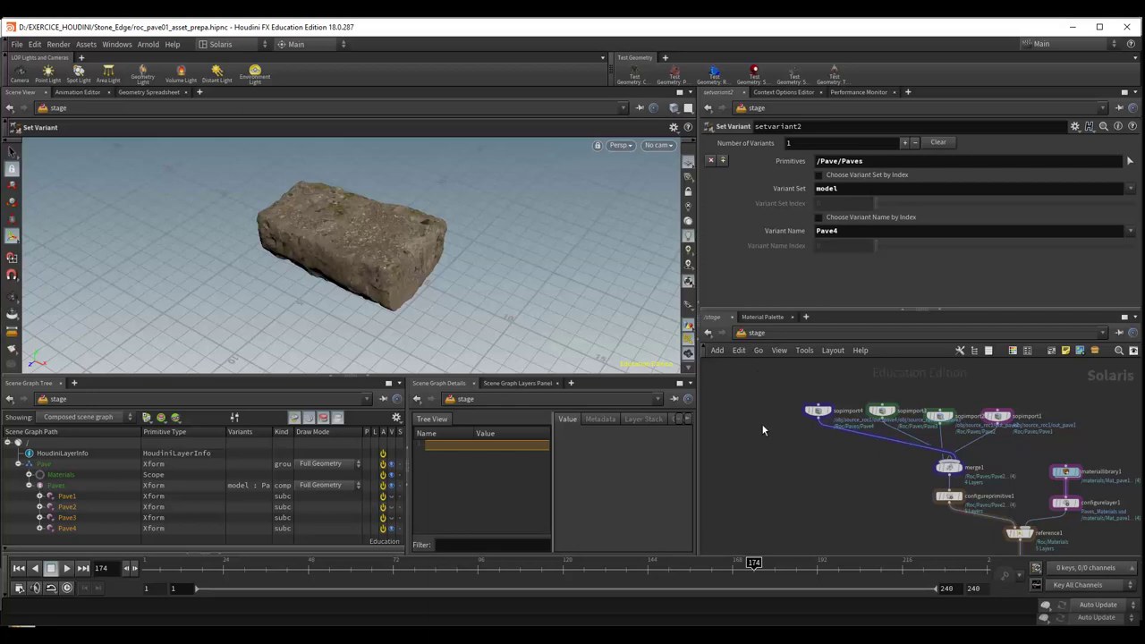
pyautogui.moveTo(776, 434); pyautogui.dragTo(779, 427, button='middle')
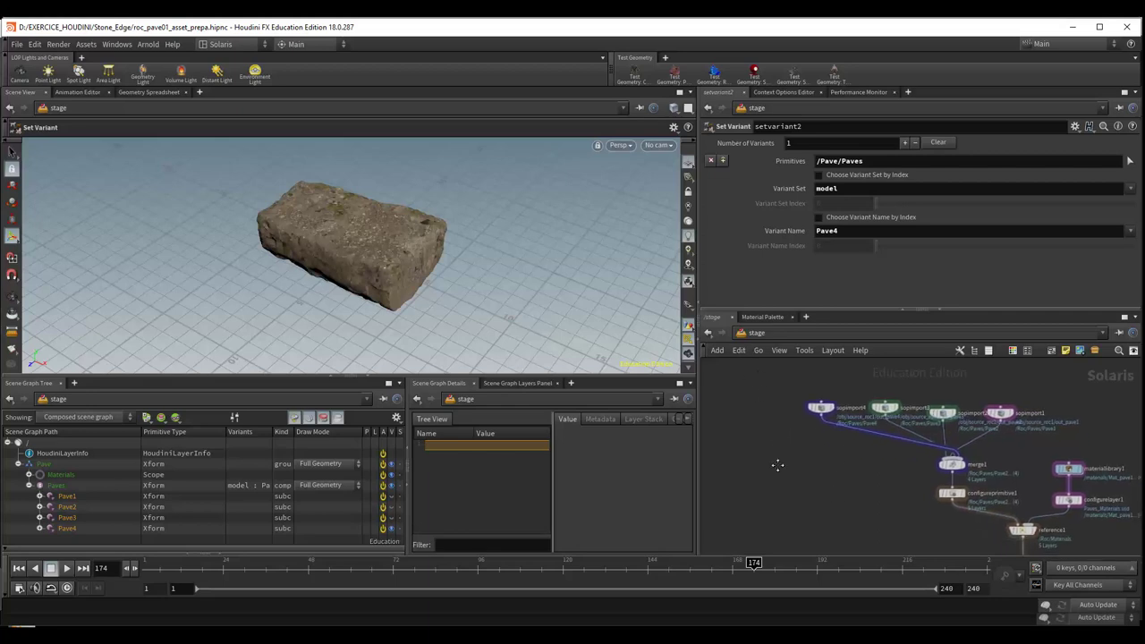
pyautogui.scroll(2, 780, 419)
pyautogui.scroll(-2, 831, 500)
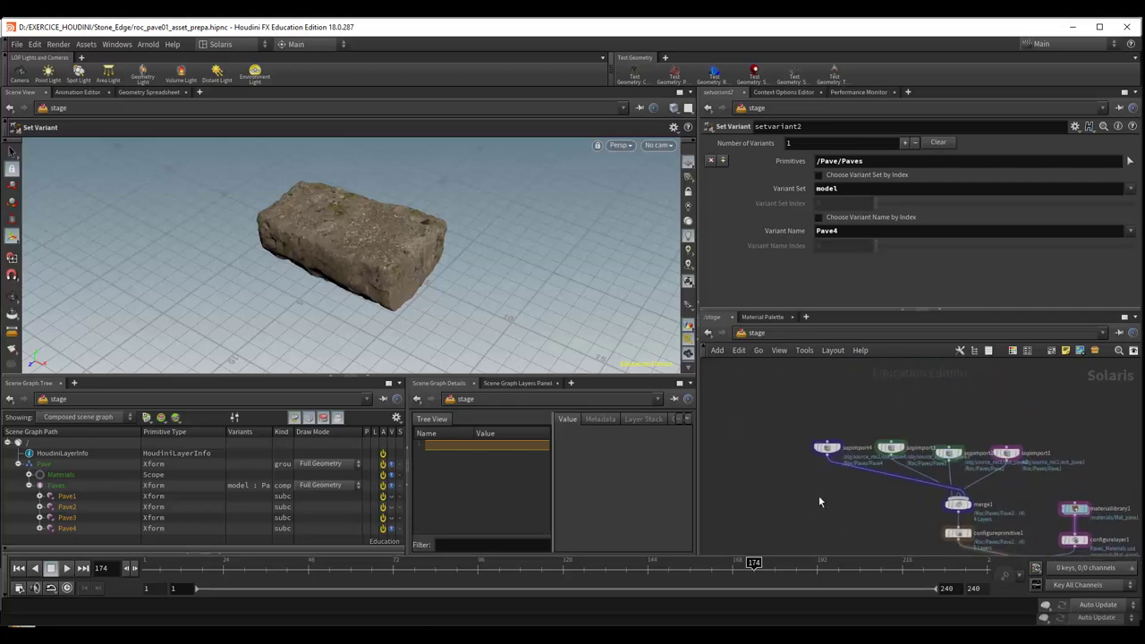
pyautogui.scroll(2, 817, 495)
pyautogui.scroll(1, 817, 494)
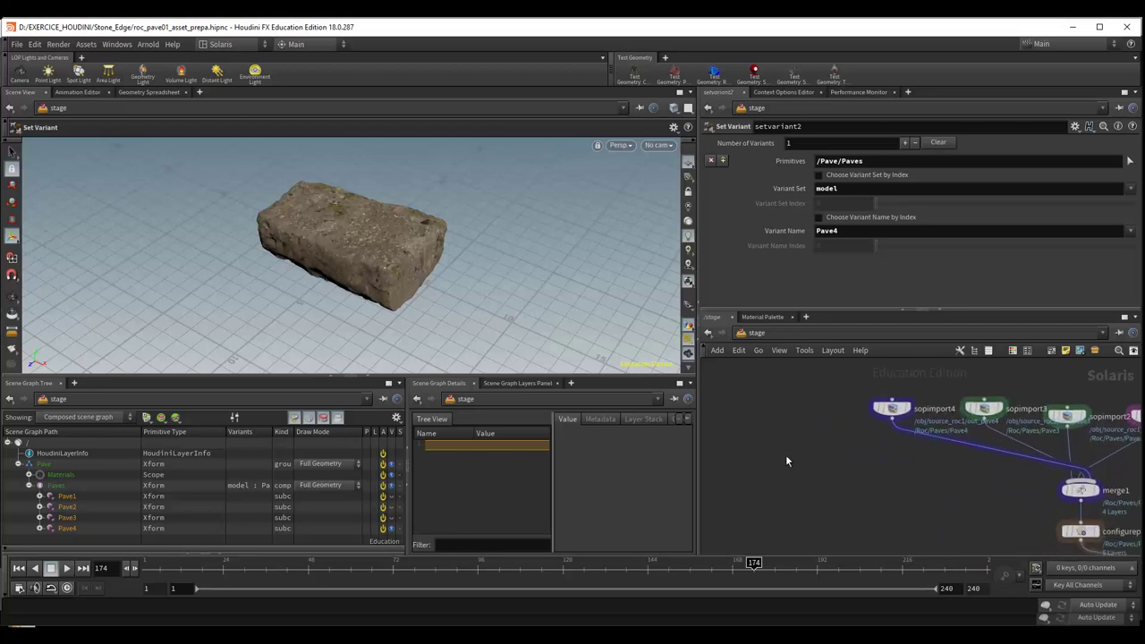
pyautogui.press('Tab')
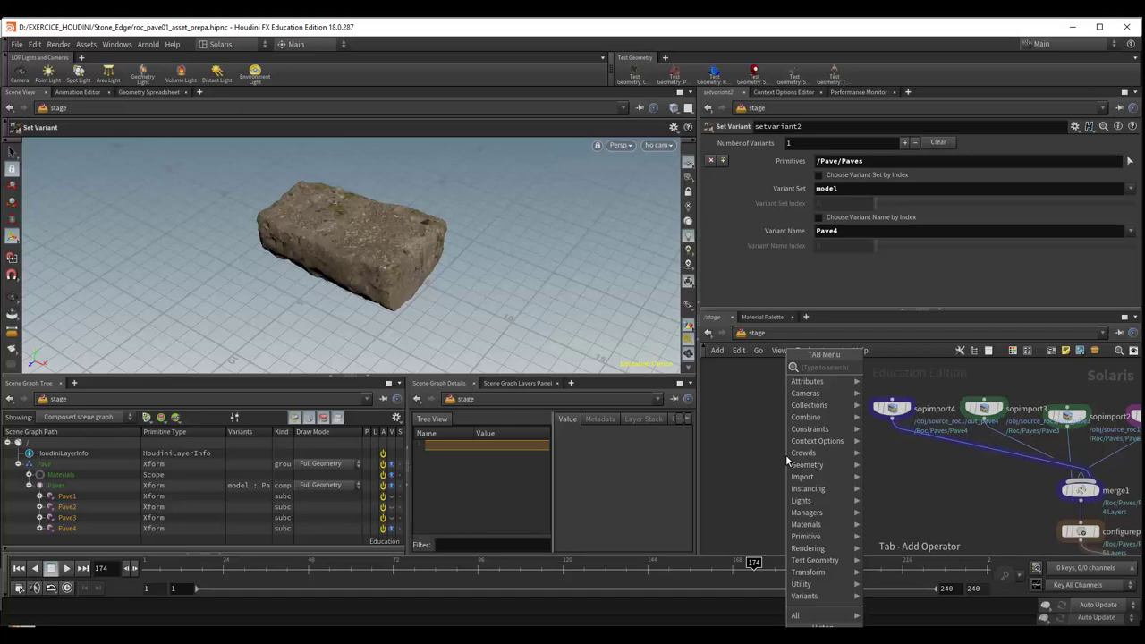
pyautogui.write('lop')
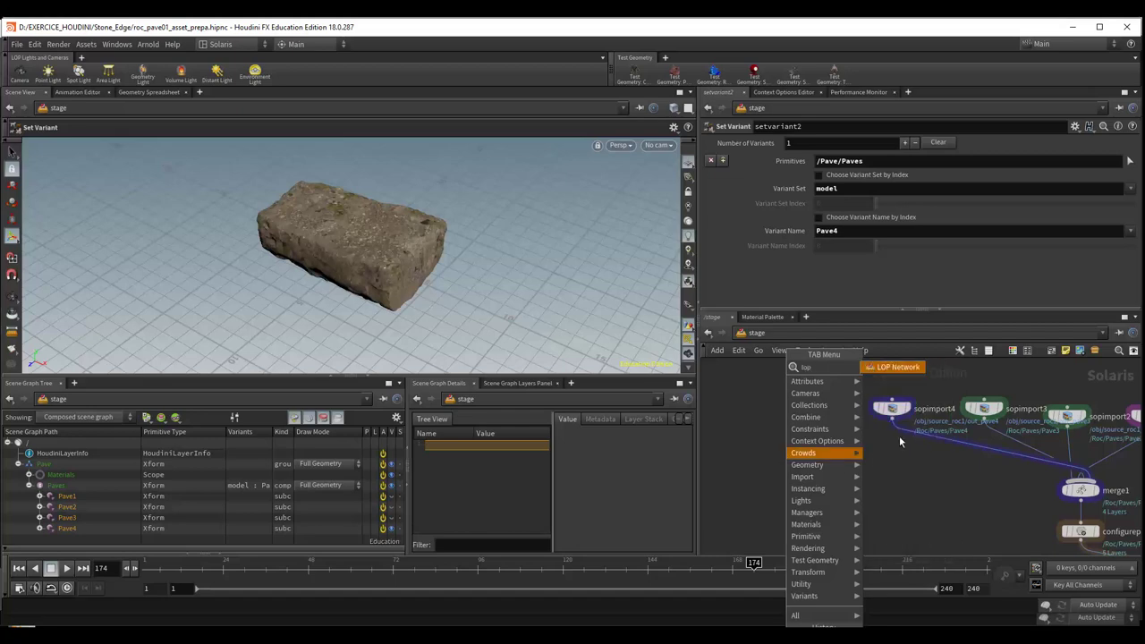
pyautogui.click(919, 372)
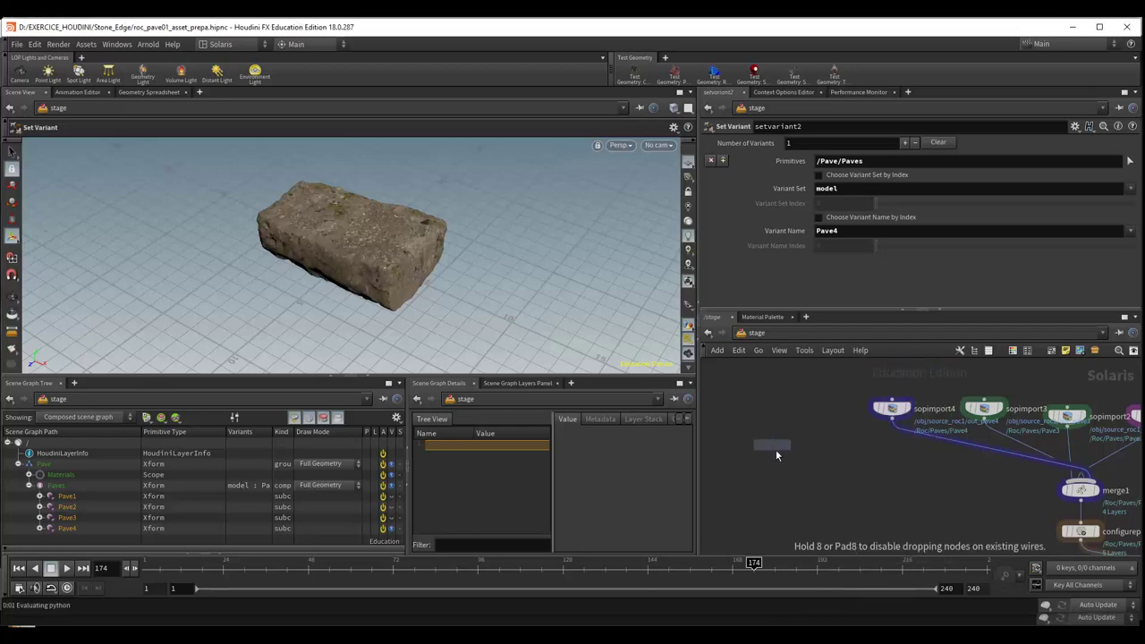
pyautogui.click(774, 448)
pyautogui.scroll(-2, 934, 428)
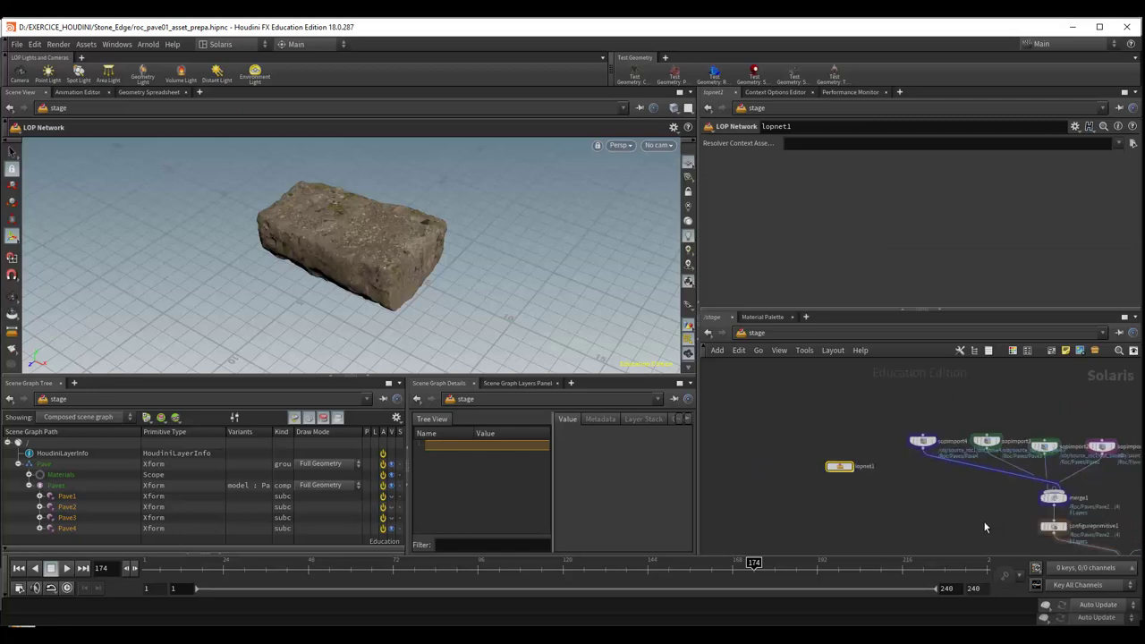
pyautogui.moveTo(934, 427); pyautogui.dragTo(881, 409, button='middle')
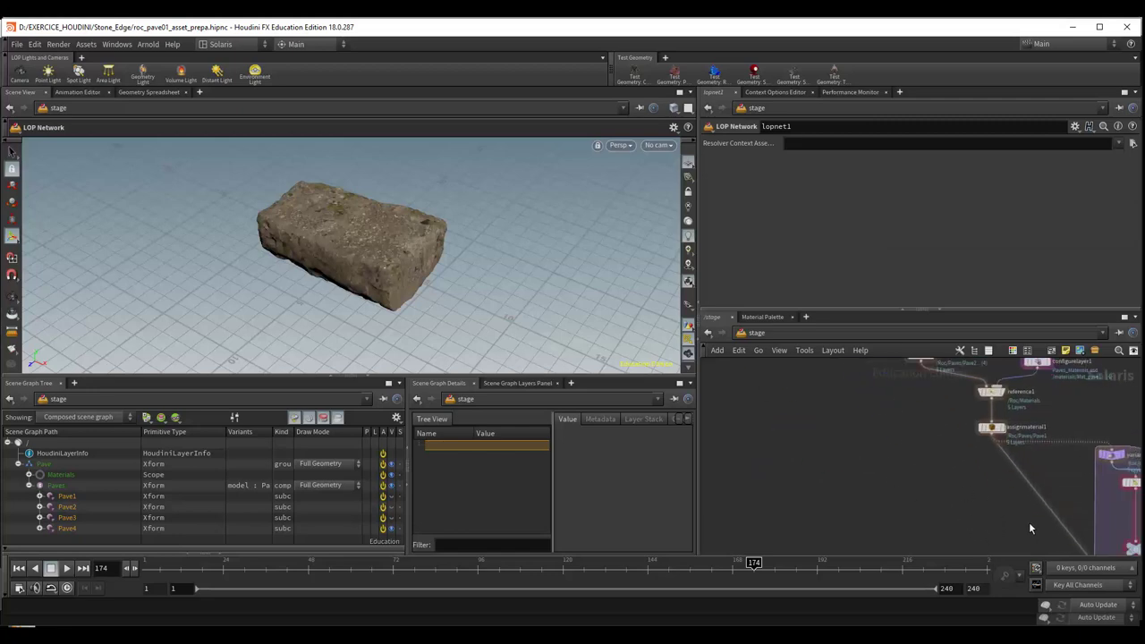
pyautogui.moveTo(1029, 521)
pyautogui.mouseDown(button='middle')
pyautogui.moveTo(816, 402)
pyautogui.moveTo(849, 431)
pyautogui.mouseUp(button='middle')
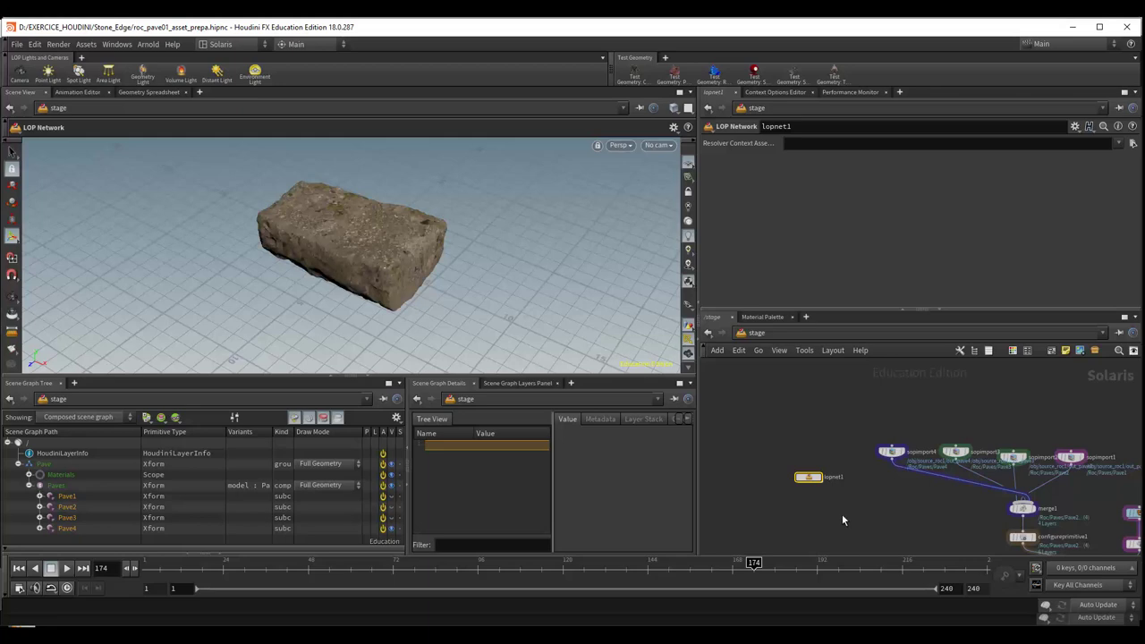
pyautogui.hotkey('ctrl', 'z')
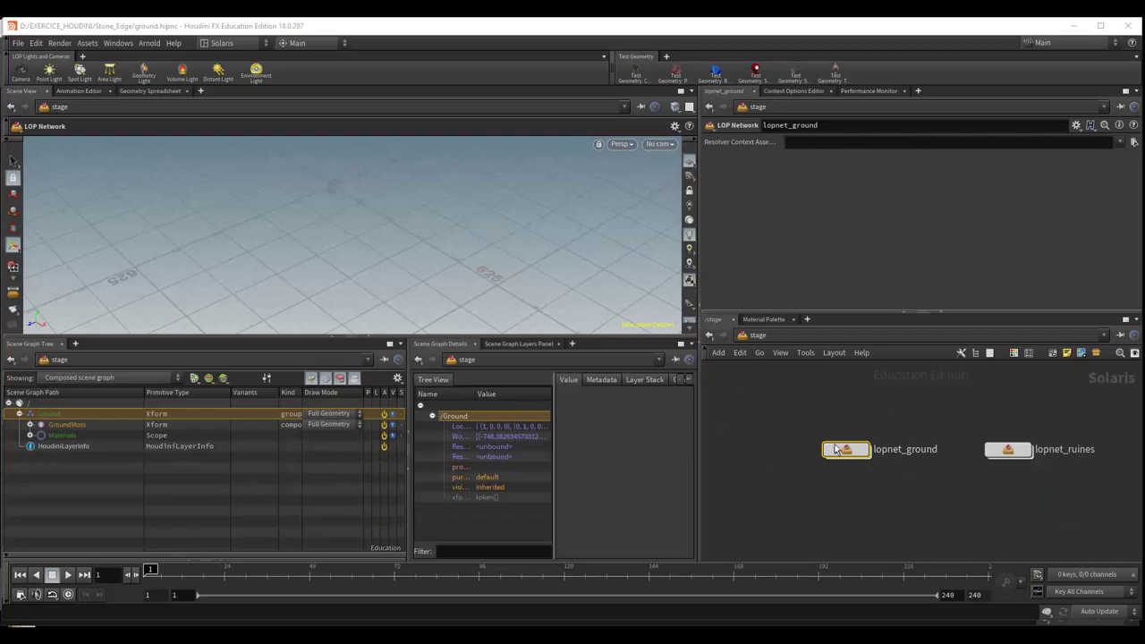
pyautogui.moveTo(845, 449)
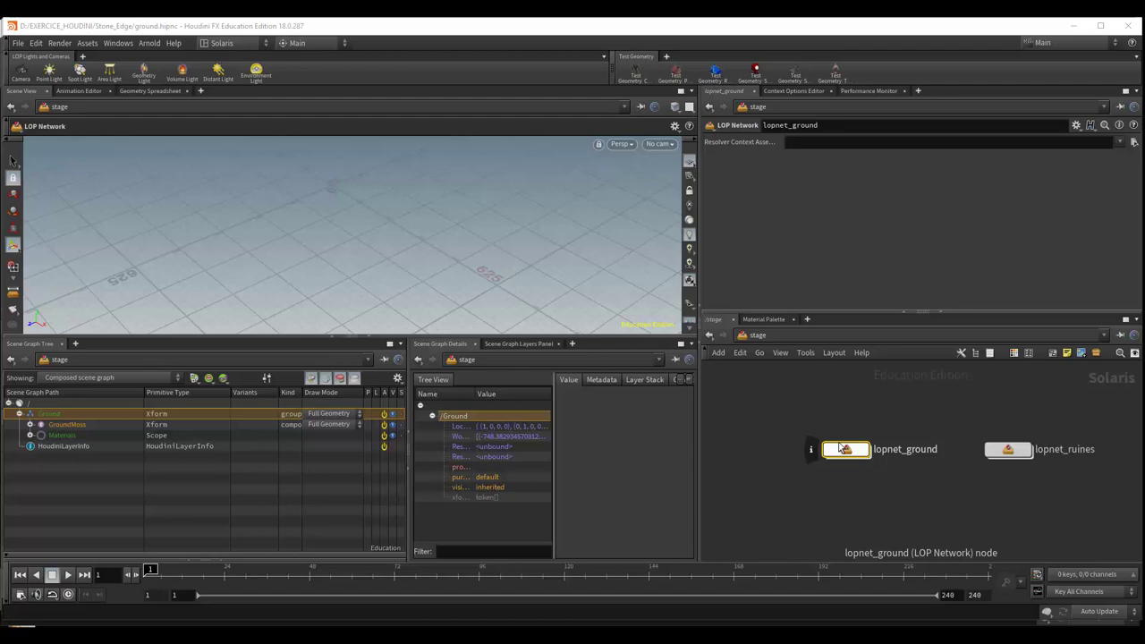
# Step: Dive into lopnet_ground to inspect its ground nodes, then return to the stage level
pyautogui.moveTo(909, 464); pyautogui.dragTo(880, 435, button='middle')
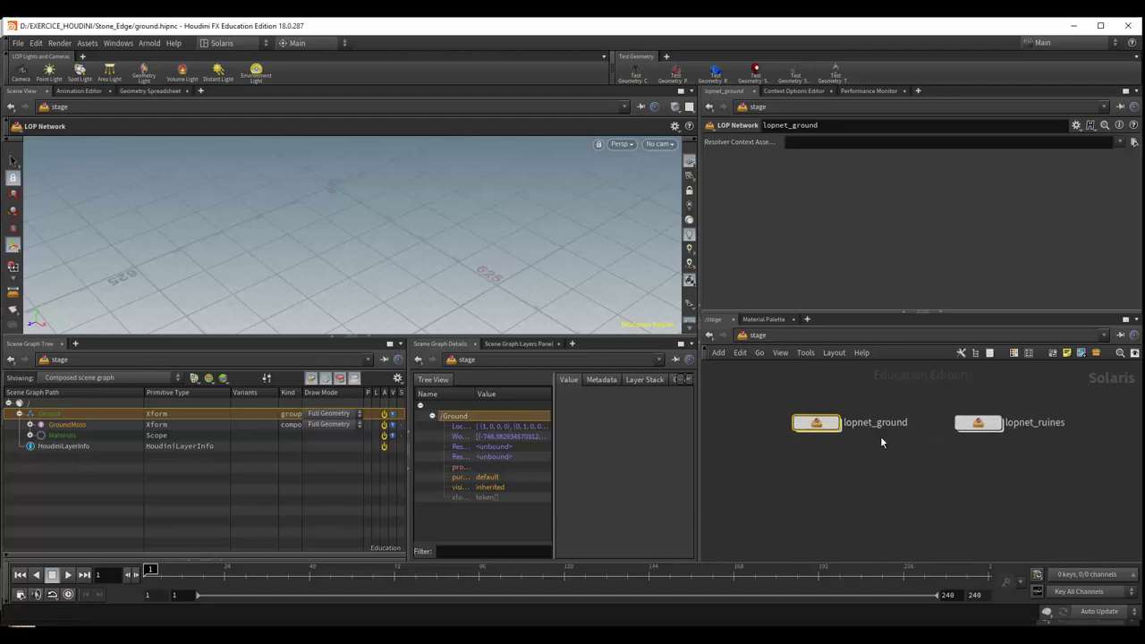
pyautogui.doubleClick(816, 424)
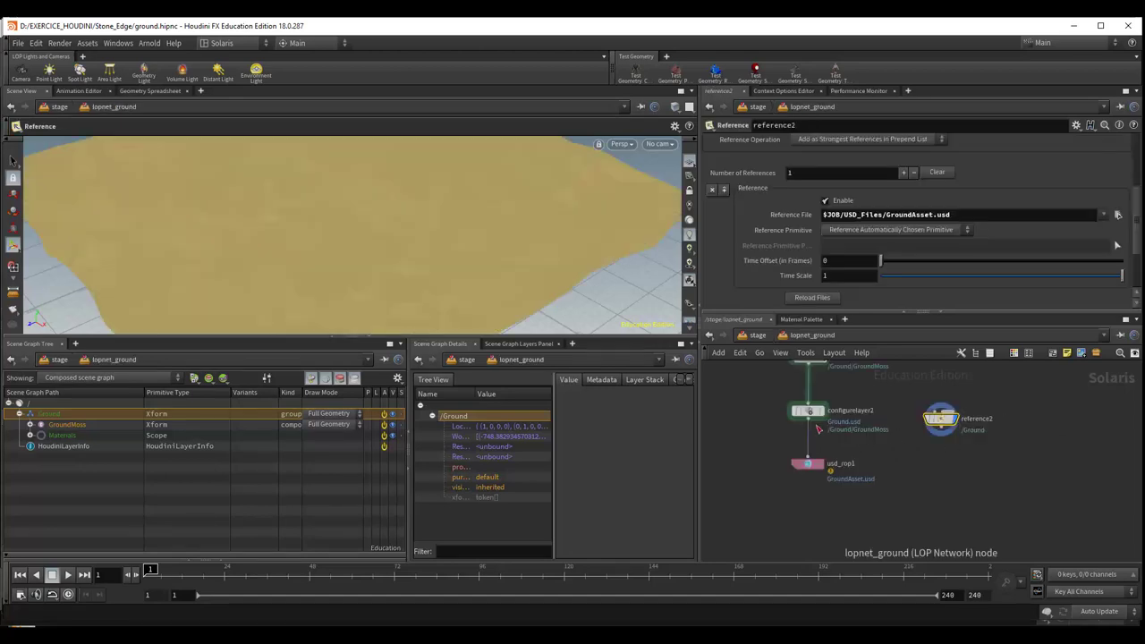
pyautogui.press('h')
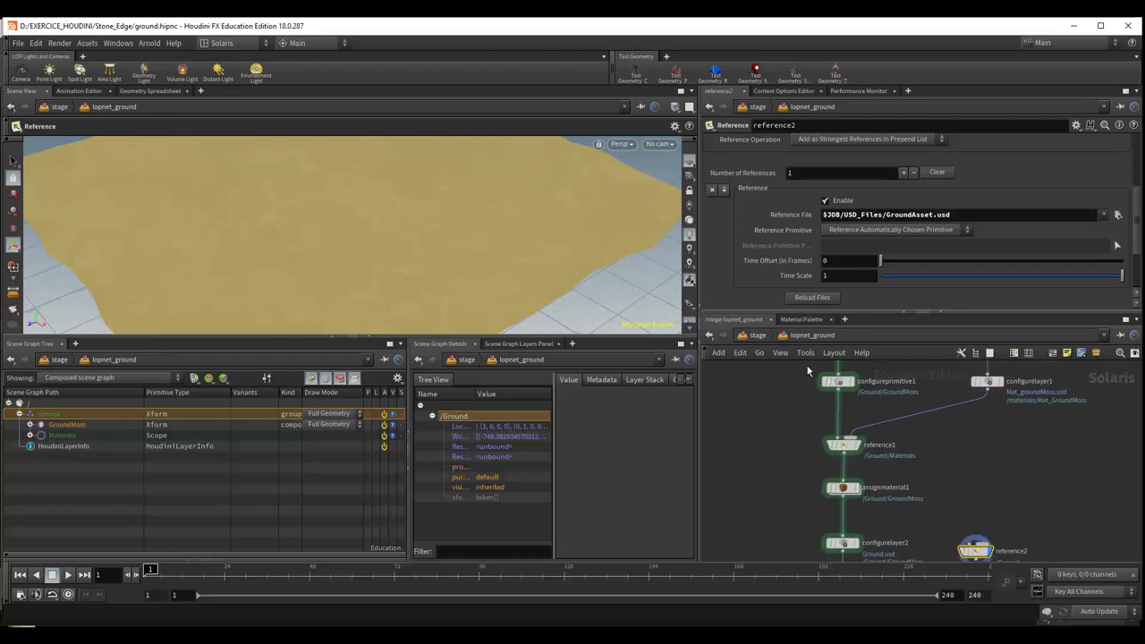
pyautogui.click(758, 338)
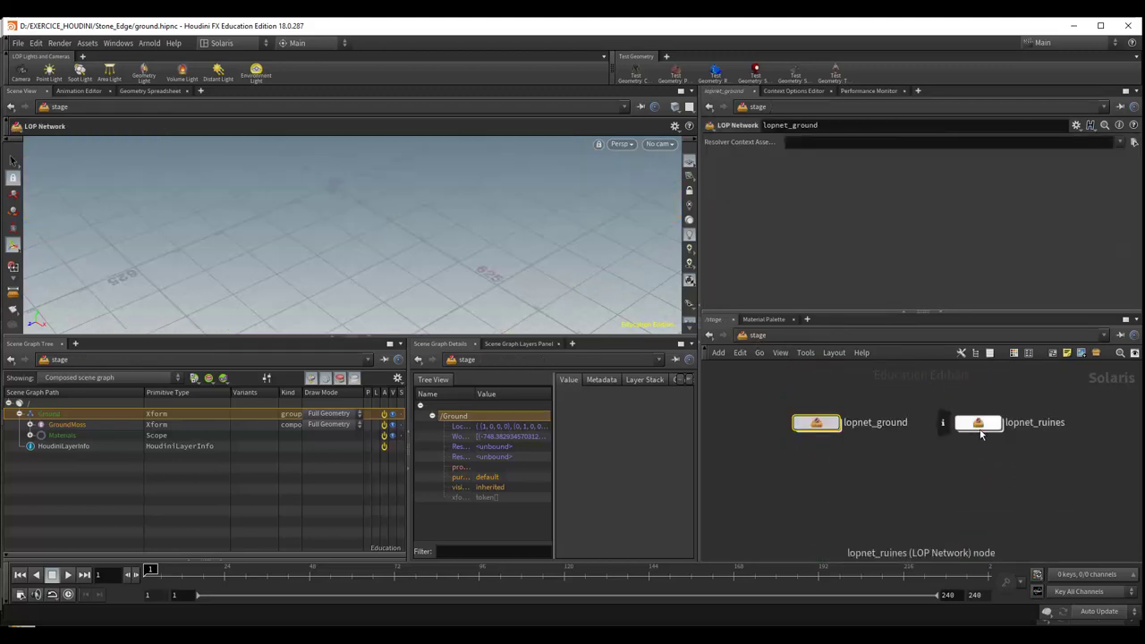
pyautogui.click(981, 426)
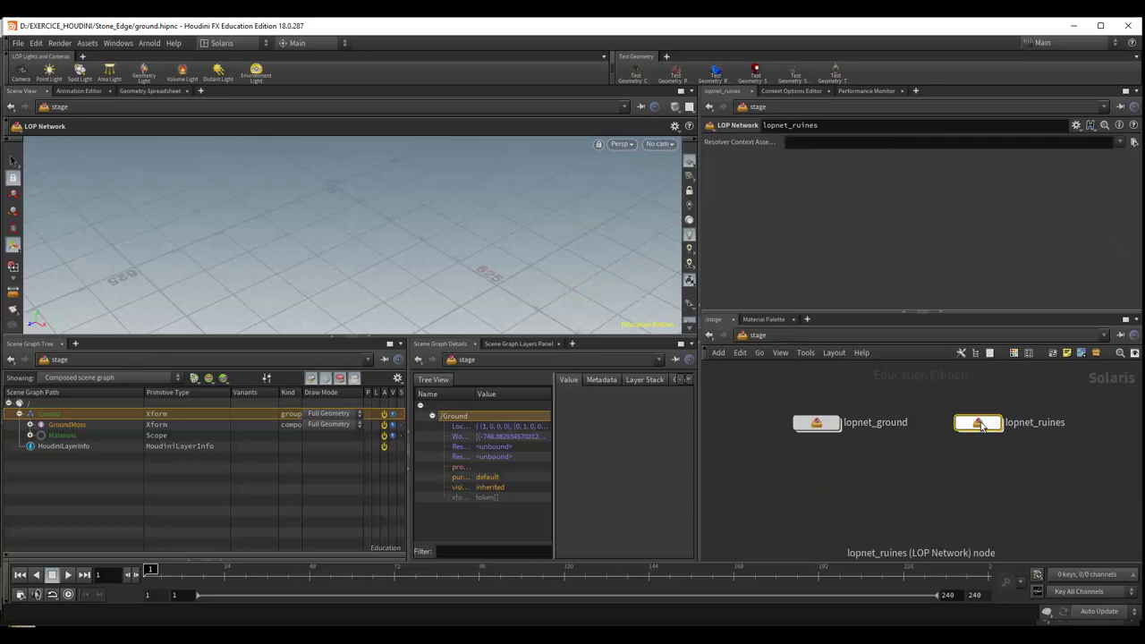
pyautogui.doubleClick(979, 427)
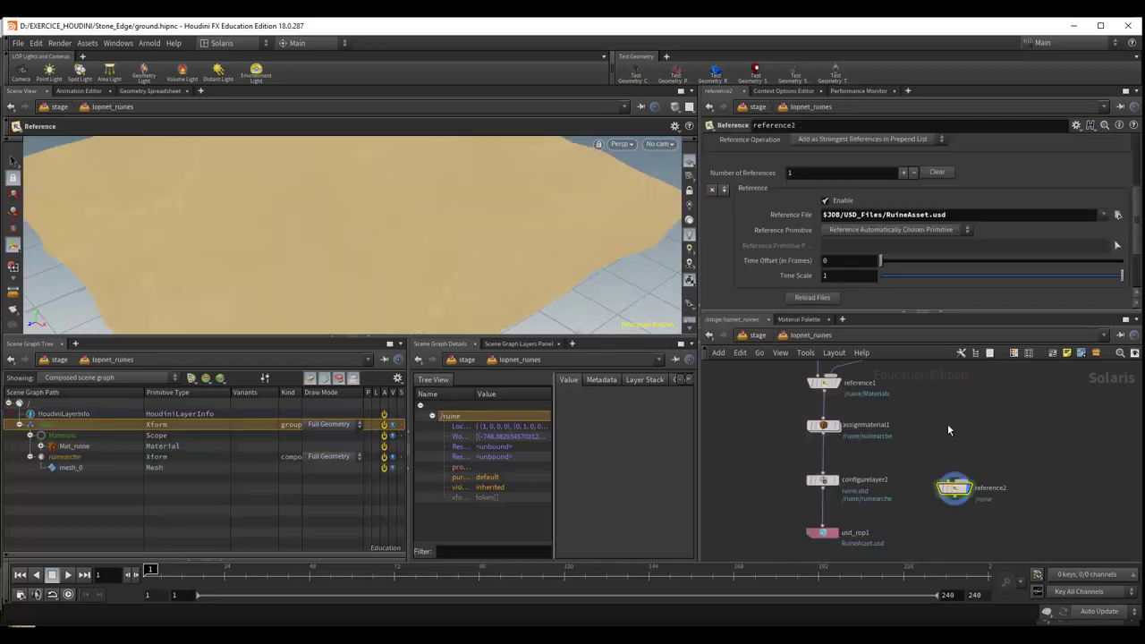
pyautogui.moveTo(851, 534); pyautogui.dragTo(878, 485, button='middle')
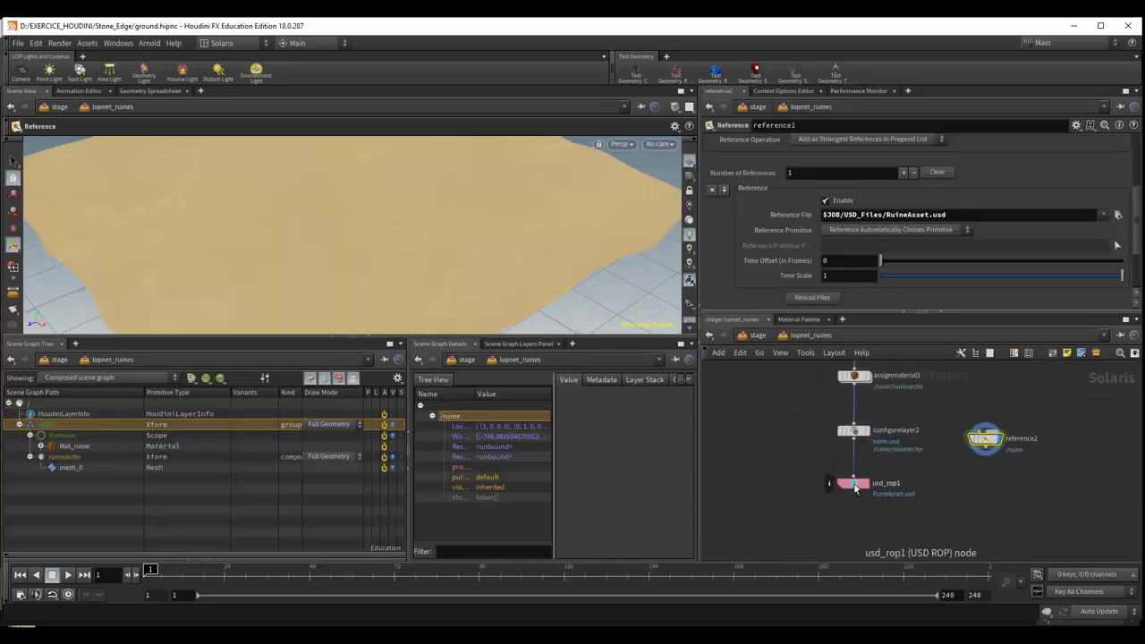
pyautogui.click(854, 485)
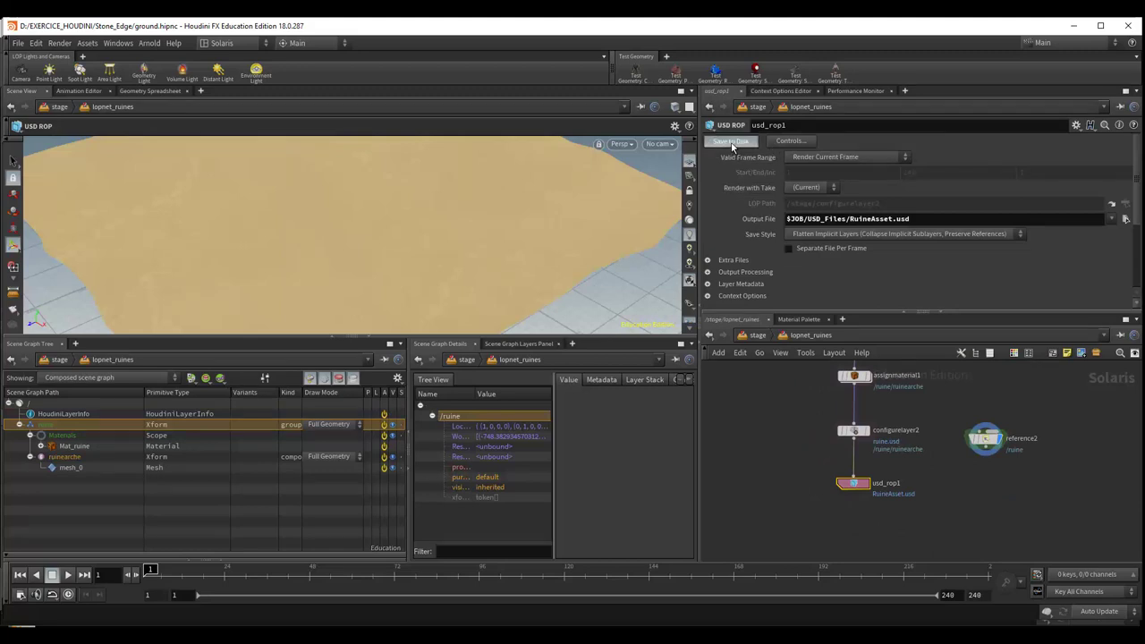
pyautogui.click(987, 440)
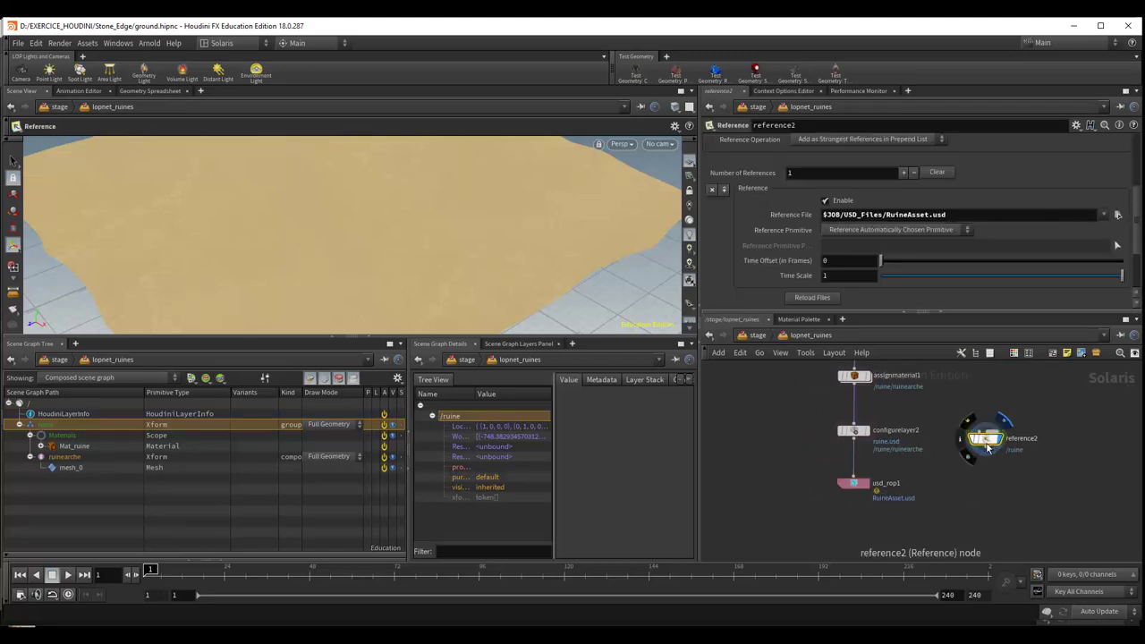
pyautogui.press('Escape')
pyautogui.moveTo(614, 314)
pyautogui.mouseDown()
pyautogui.moveTo(575, 261)
pyautogui.moveTo(550, 301)
pyautogui.moveTo(478, 263)
pyautogui.moveTo(572, 281)
pyautogui.moveTo(519, 269)
pyautogui.mouseUp()
pyautogui.press('Escape')
pyautogui.click(862, 483)
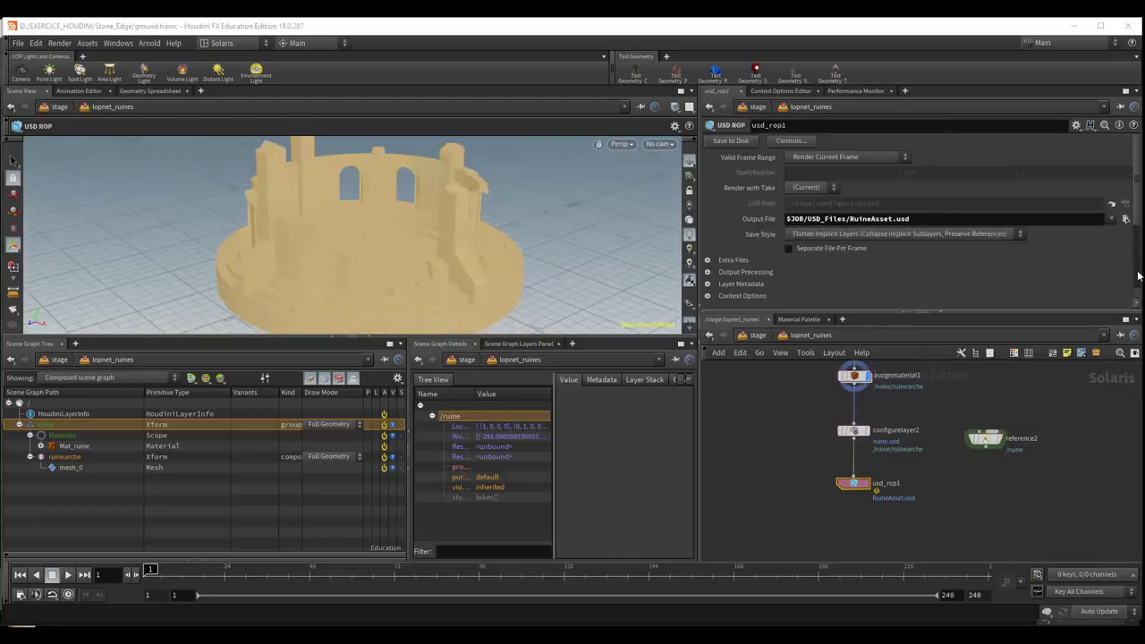
pyautogui.moveTo(540, 262)
pyautogui.mouseDown()
pyautogui.moveTo(562, 287)
pyautogui.moveTo(545, 283)
pyautogui.moveTo(537, 310)
pyautogui.moveTo(497, 250)
pyautogui.mouseUp()
pyautogui.press('Return')
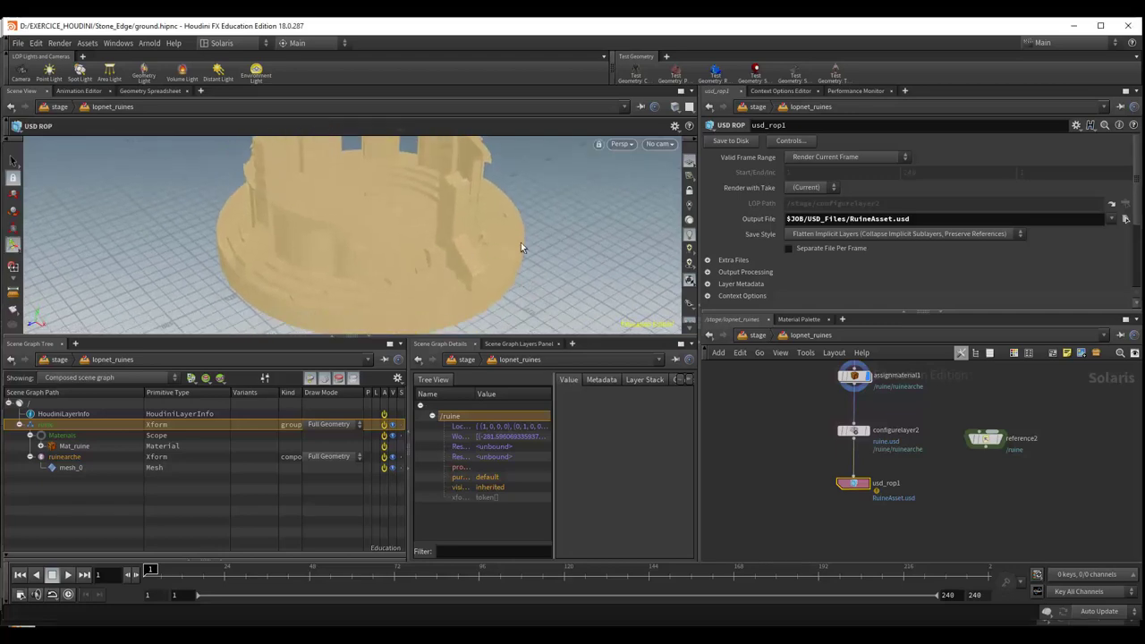
pyautogui.click(749, 338)
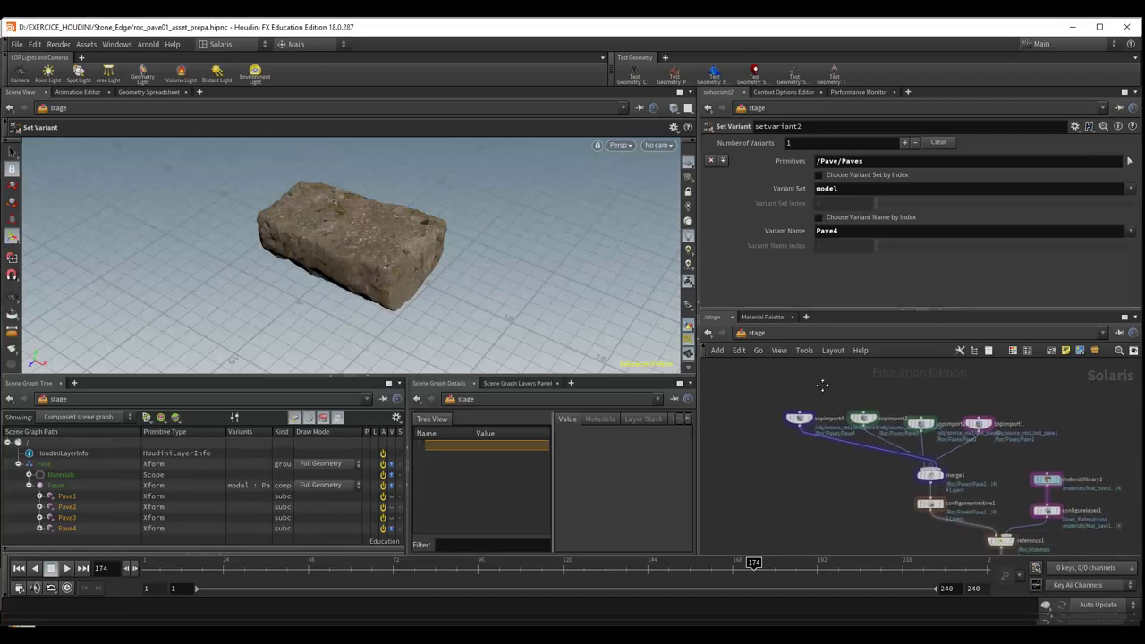
# Step: Maximize the network editor and zoom in on the sopimport and merge nodes
pyautogui.moveTo(831, 433); pyautogui.dragTo(806, 410, button='middle')
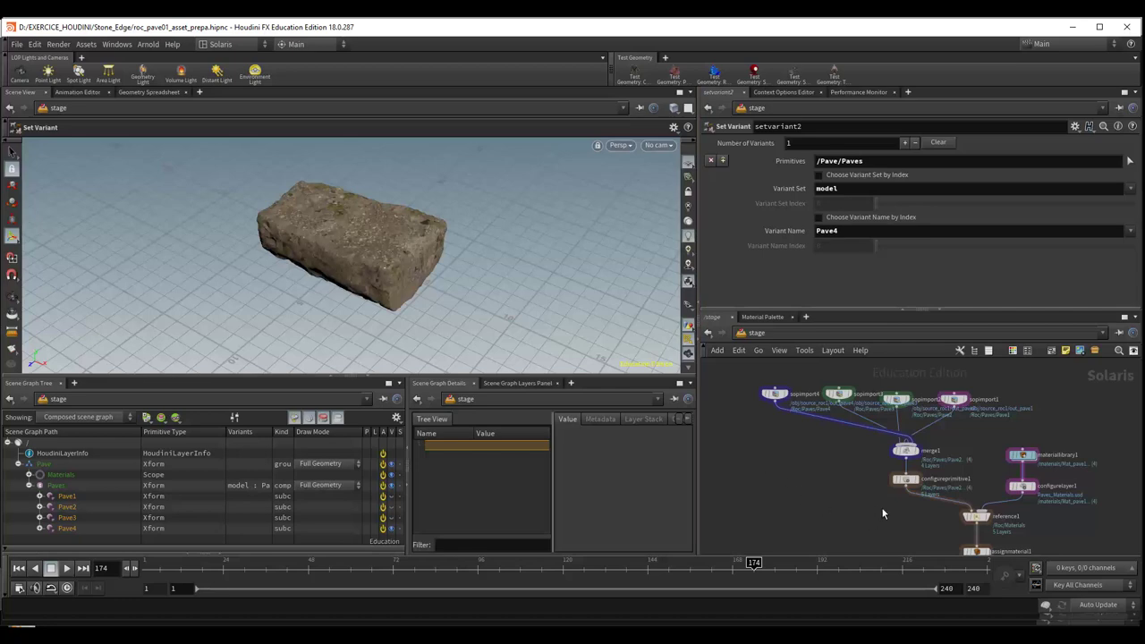
pyautogui.moveTo(879, 506)
pyautogui.mouseDown(button='middle')
pyautogui.moveTo(871, 510)
pyautogui.moveTo(839, 461)
pyautogui.mouseUp(button='middle')
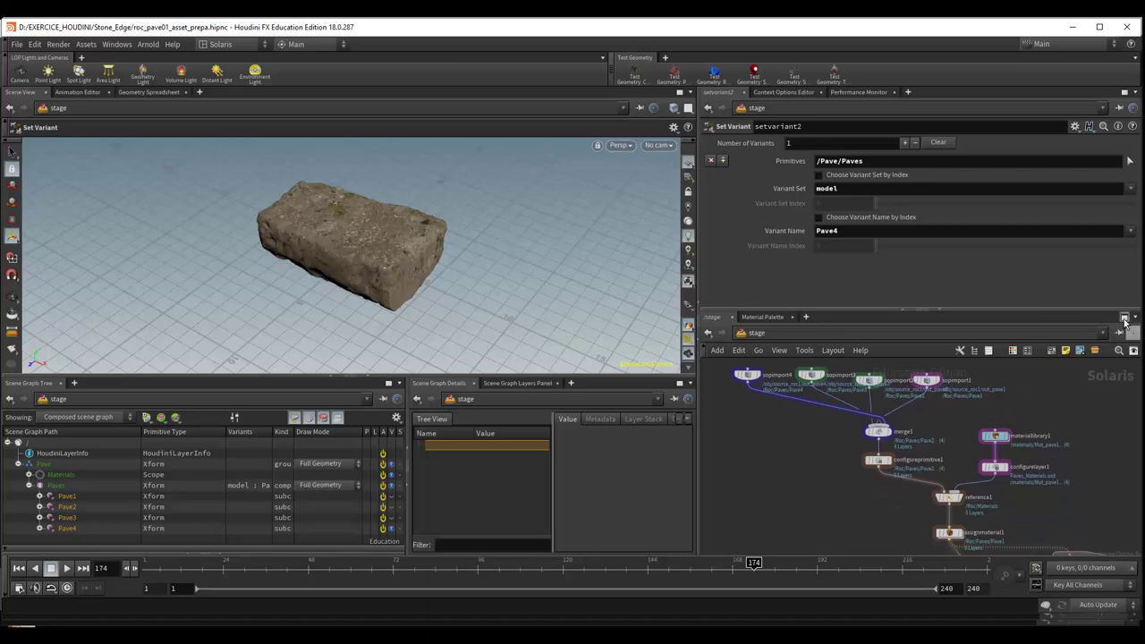
pyautogui.click(1124, 320)
pyautogui.moveTo(810, 371)
pyautogui.mouseDown(button='middle')
pyautogui.moveTo(762, 278)
pyautogui.moveTo(900, 416)
pyautogui.mouseUp(button='middle')
pyautogui.scroll(5, 762, 278)
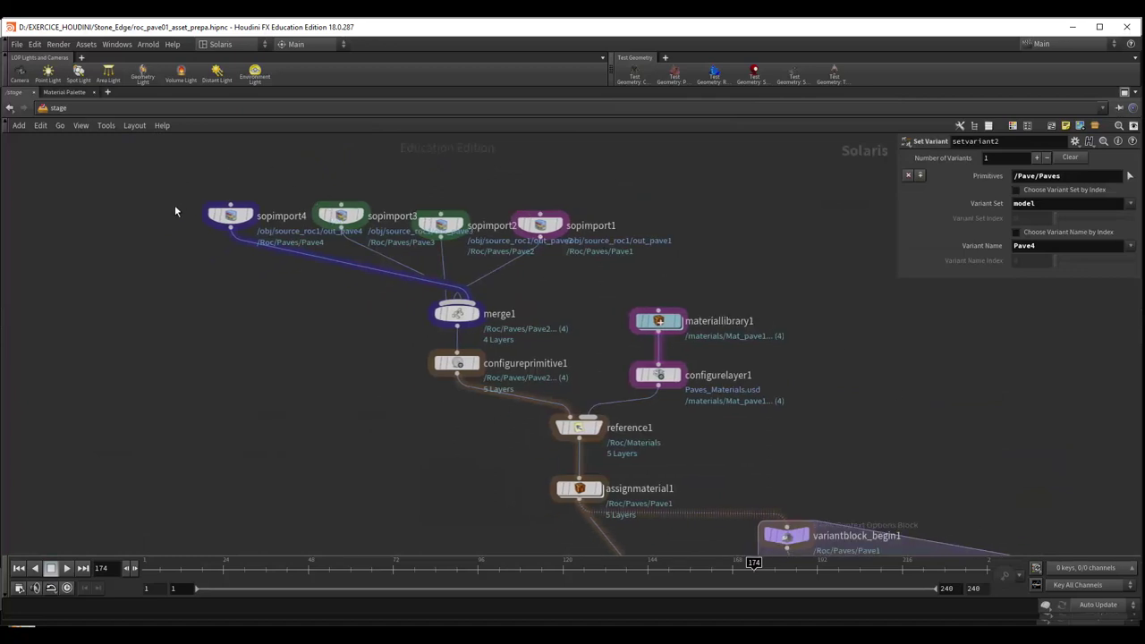
# Step: Select and nudge the four sopimport nodes, then inspect sopimport1 and merge1 settings
pyautogui.moveTo(177, 172); pyautogui.dragTo(623, 274)
pyautogui.moveTo(541, 225); pyautogui.dragTo(550, 225)
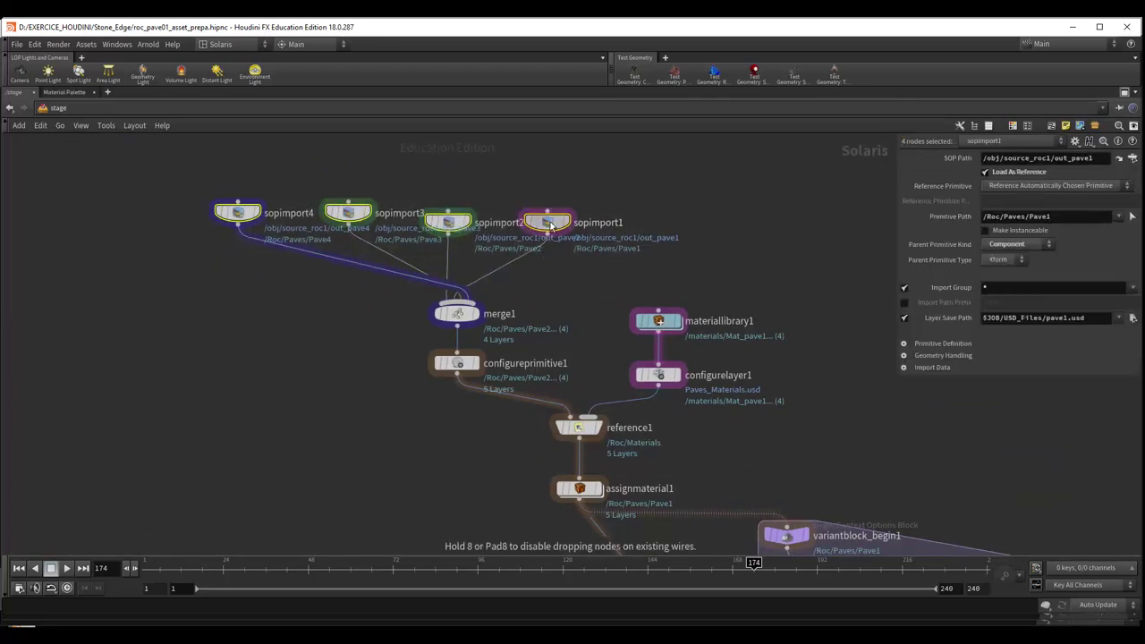
pyautogui.click(547, 222)
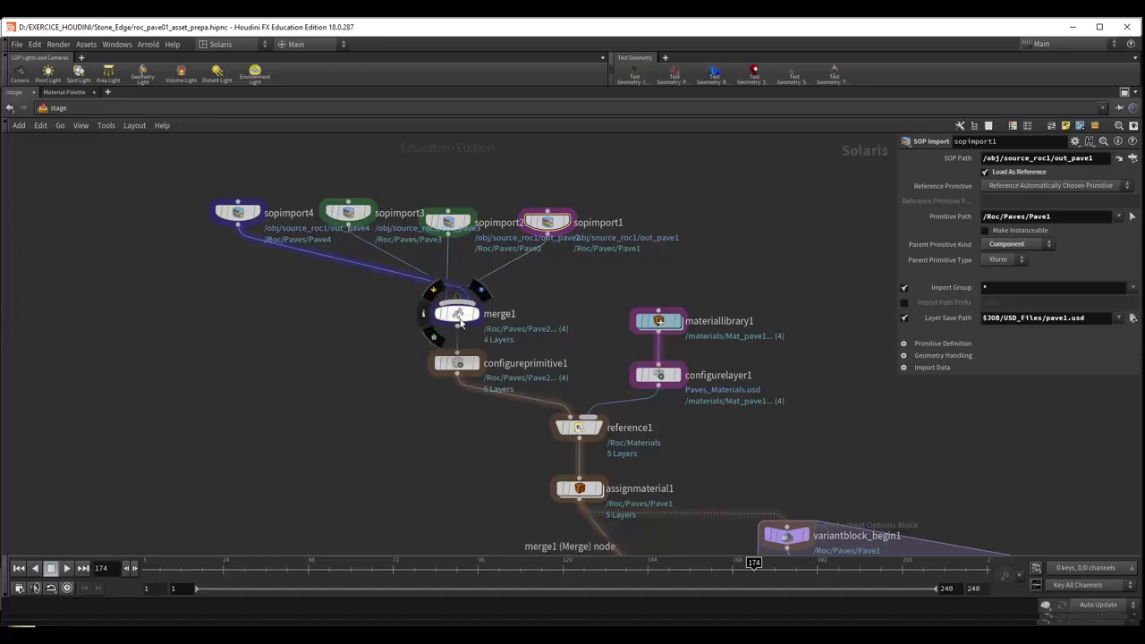
pyautogui.click(458, 313)
# Step: Inspect configureprimitive1, then show configurelayer1's Paves_Materials.usd save path
pyautogui.moveTo(523, 309); pyautogui.dragTo(532, 242, button='middle')
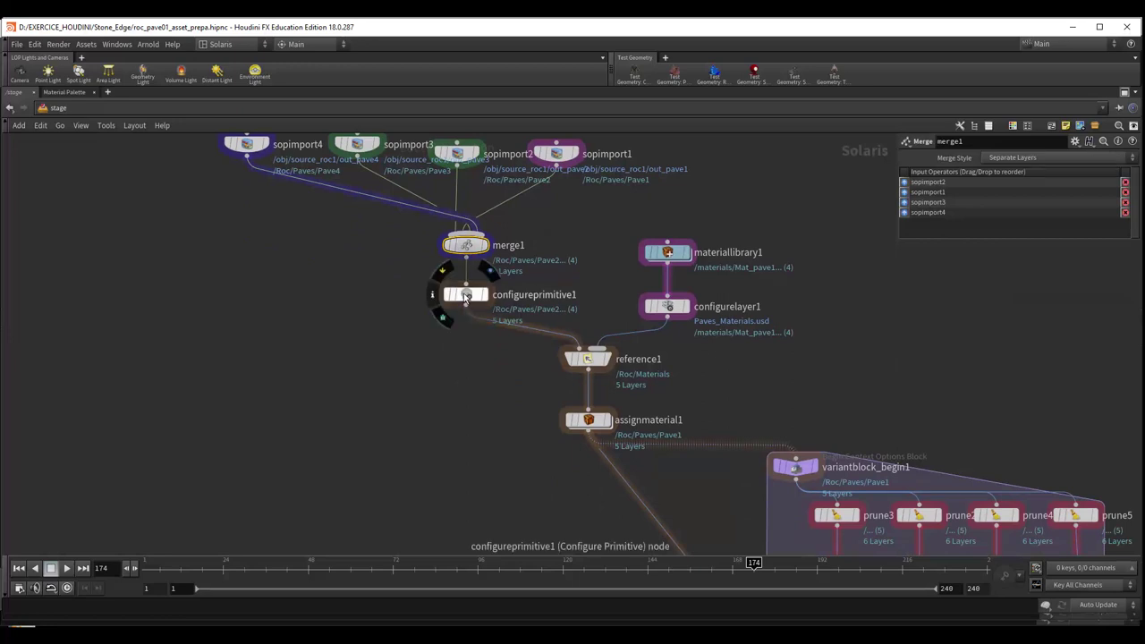
pyautogui.click(465, 298)
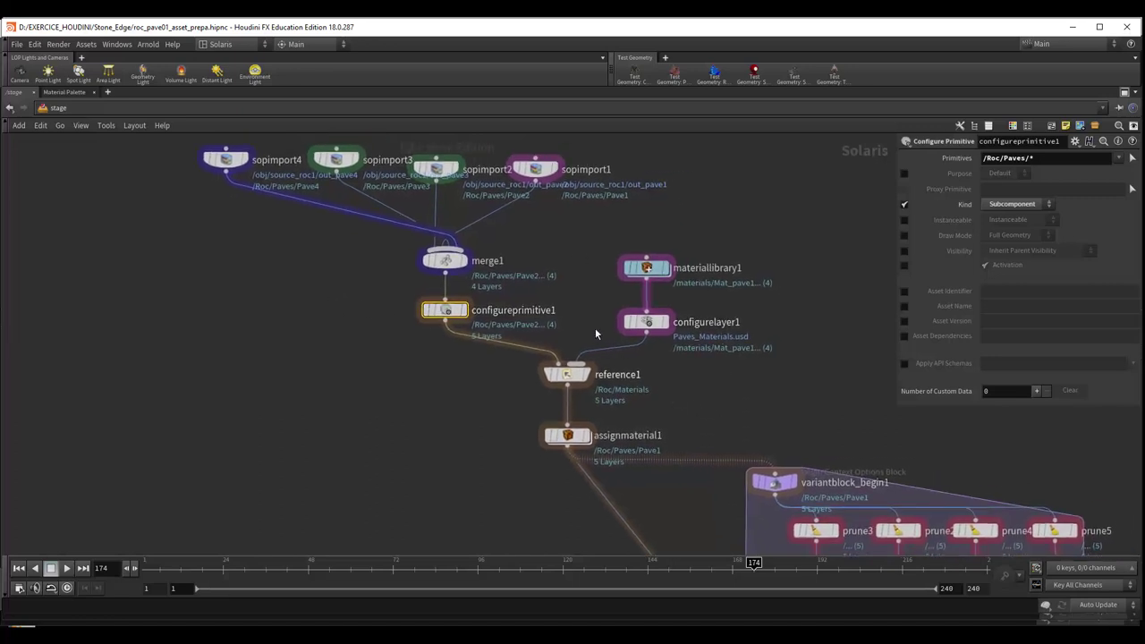
pyautogui.moveTo(581, 221); pyautogui.dragTo(748, 355)
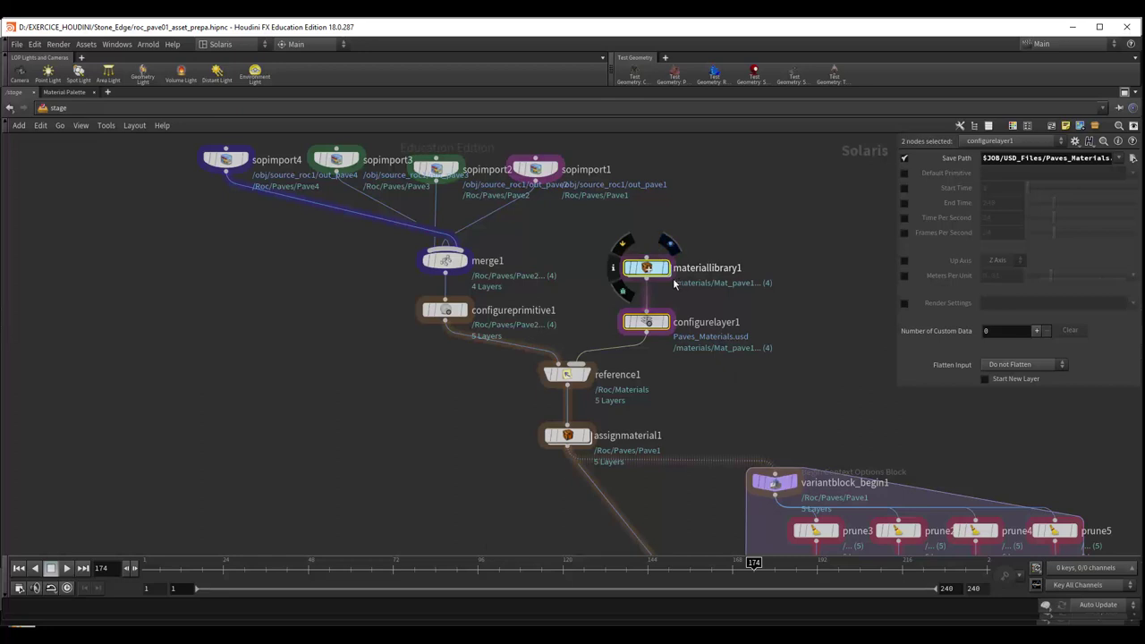
pyautogui.click(753, 245)
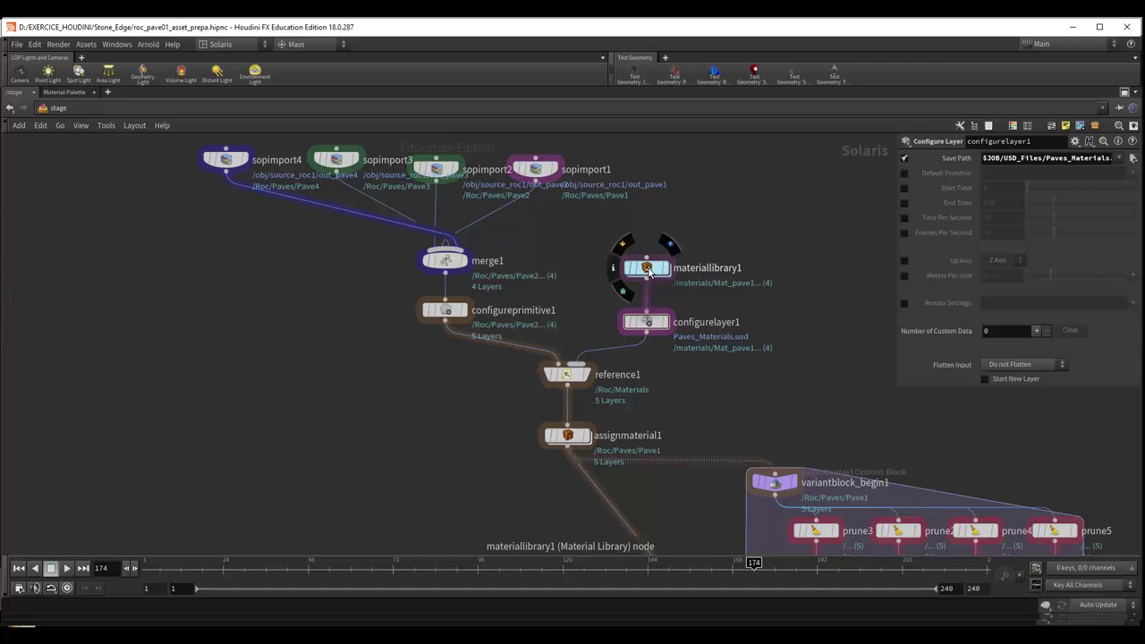
# Step: Inspect Mat_pave1–4 inside materiallibrary1, then show reference1's /Roc/Materials settings
pyautogui.doubleClick(648, 268)
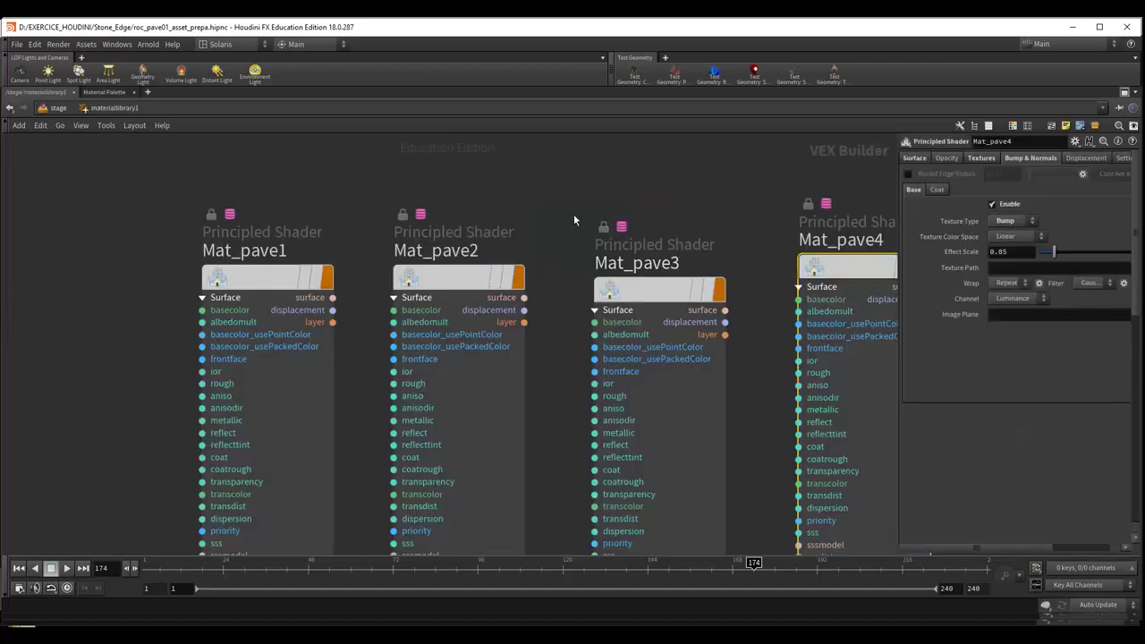
pyautogui.moveTo(303, 328); pyautogui.dragTo(281, 281, button='middle')
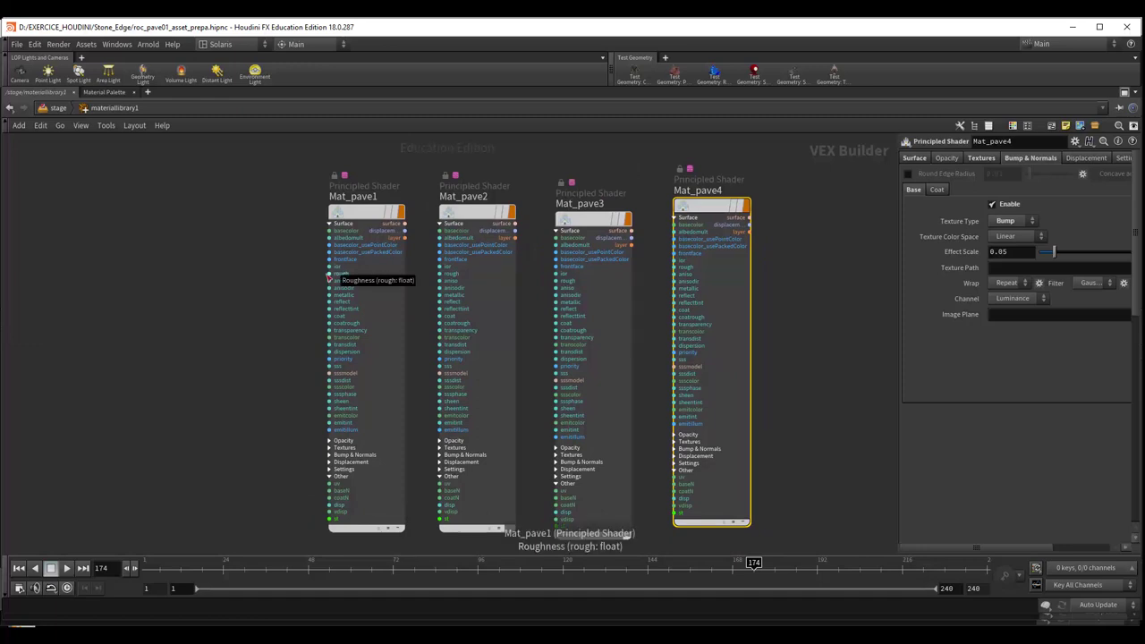
pyautogui.click(58, 108)
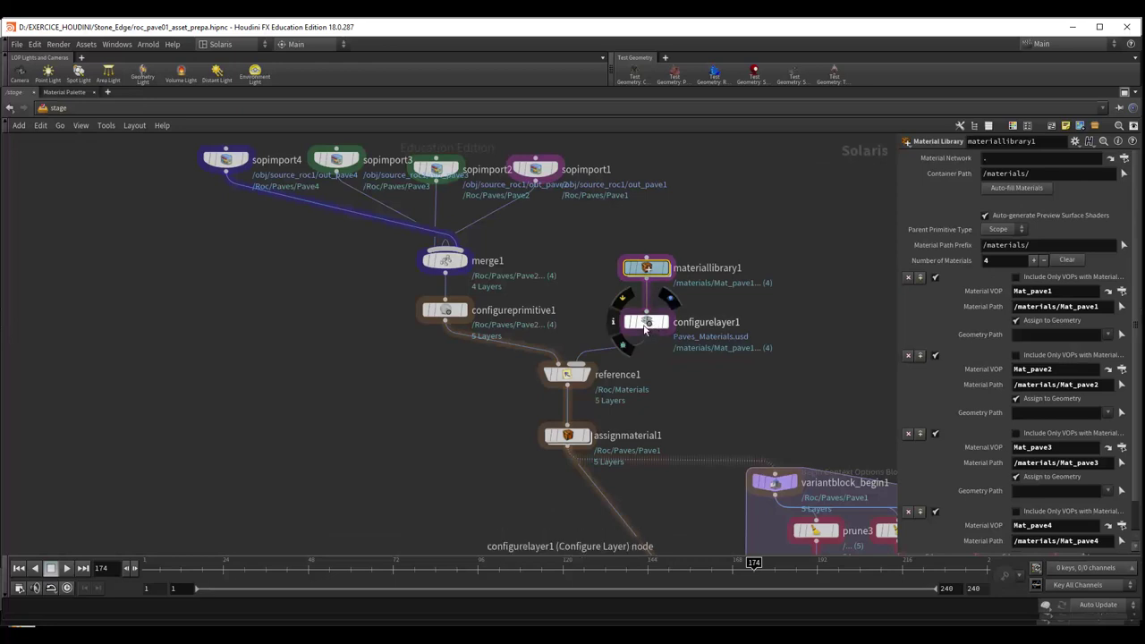
pyautogui.click(566, 377)
pyautogui.moveTo(693, 387)
pyautogui.mouseDown(button='middle')
pyautogui.moveTo(660, 324)
pyautogui.moveTo(610, 334)
pyautogui.mouseUp(button='middle')
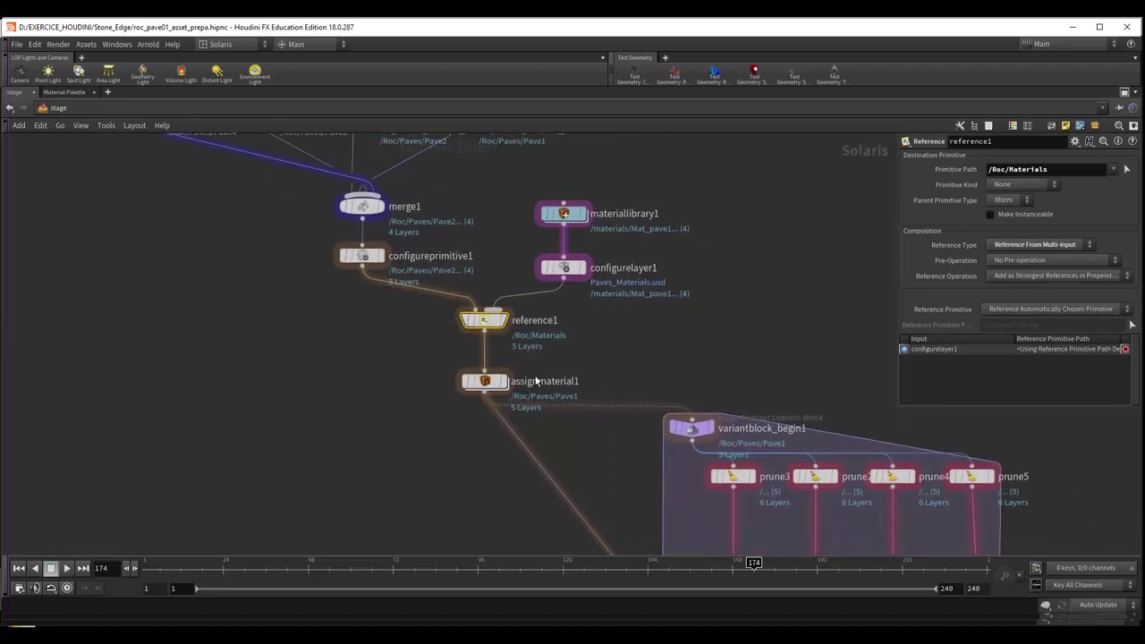
# Step: Review assignmaterial1's four pave material assignments and pan through the Pave1–Pave4 variant block
pyautogui.click(484, 383)
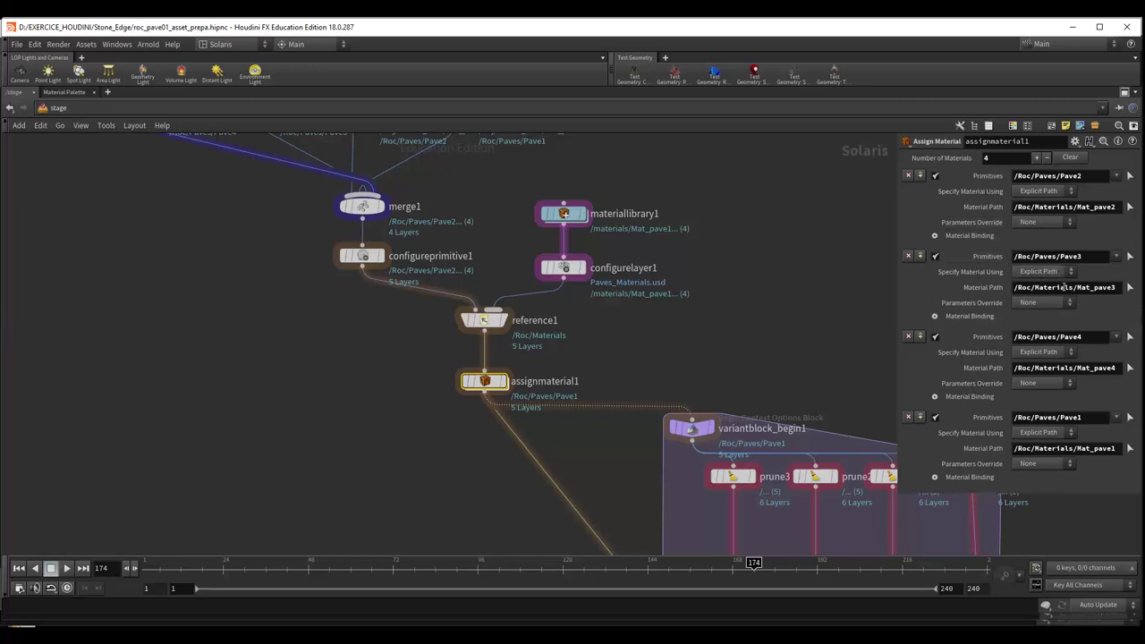
pyautogui.moveTo(603, 354)
pyautogui.mouseDown(button='middle')
pyautogui.moveTo(585, 276)
pyautogui.moveTo(419, 214)
pyautogui.mouseUp(button='middle')
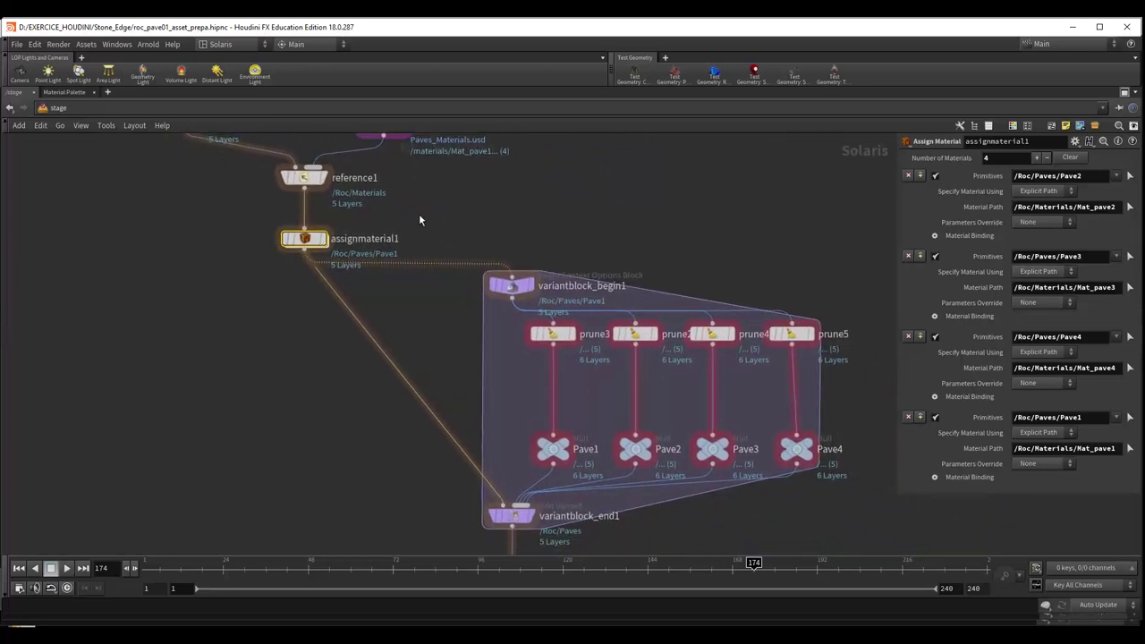
pyautogui.scroll(-2, 416, 305)
pyautogui.scroll(-1, 418, 300)
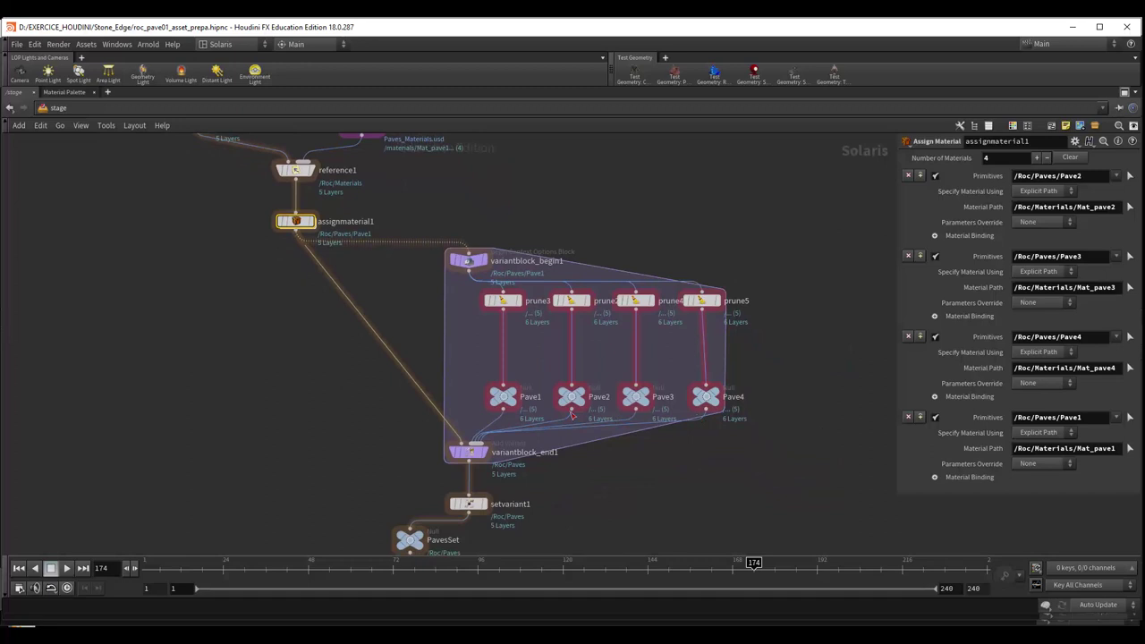
pyautogui.scroll(1, 525, 480)
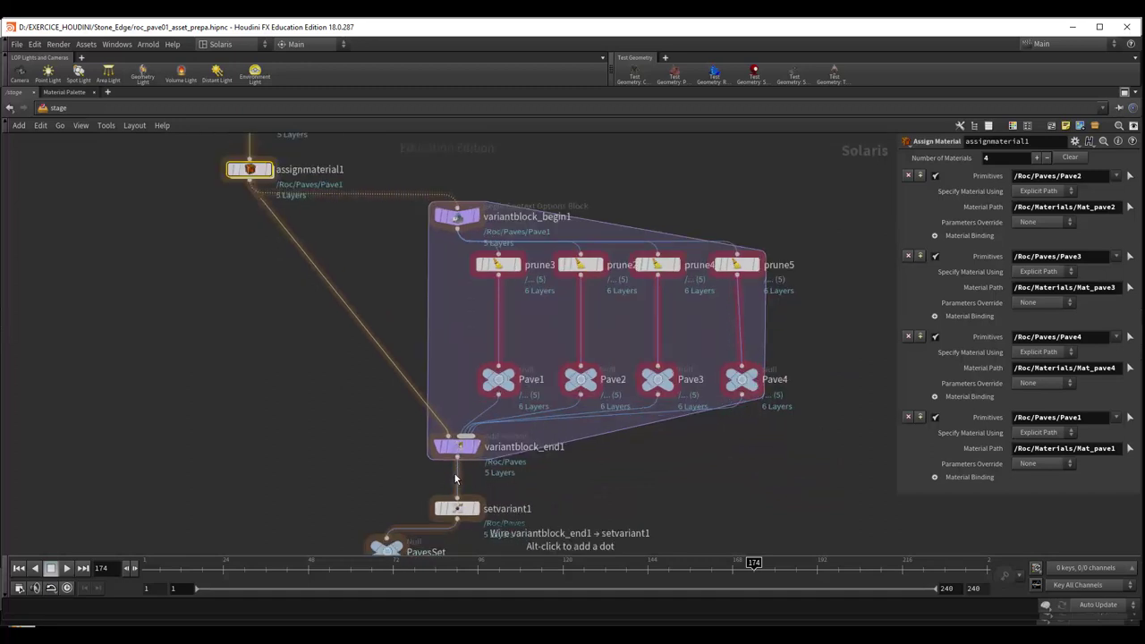
pyautogui.moveTo(502, 481); pyautogui.dragTo(506, 434, button='middle')
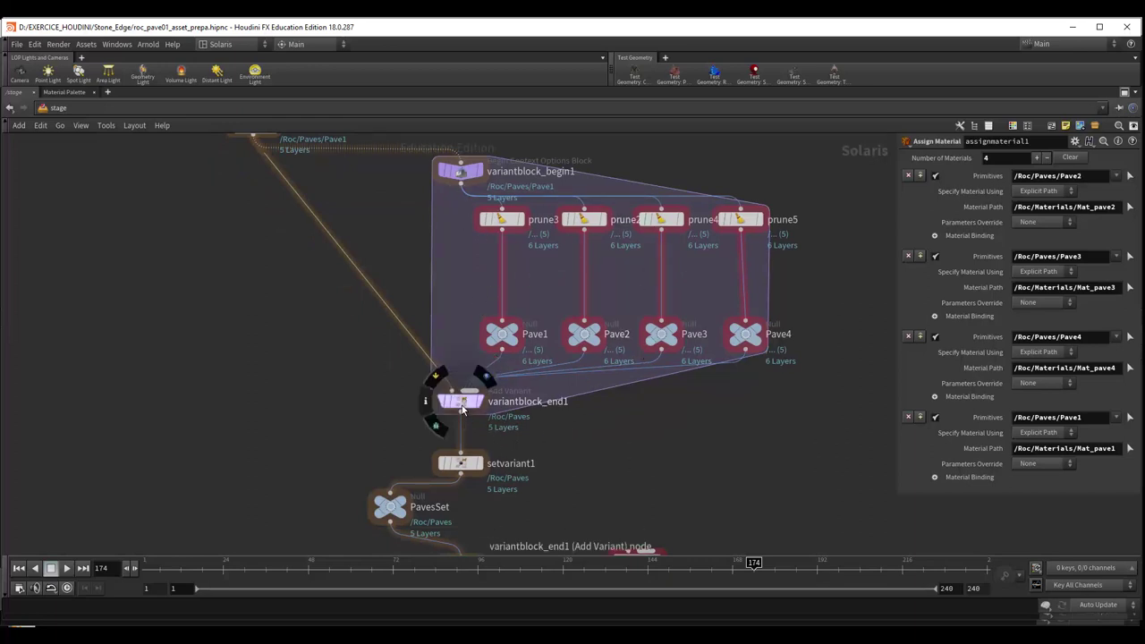
pyautogui.moveTo(536, 353); pyautogui.dragTo(554, 327, button='middle')
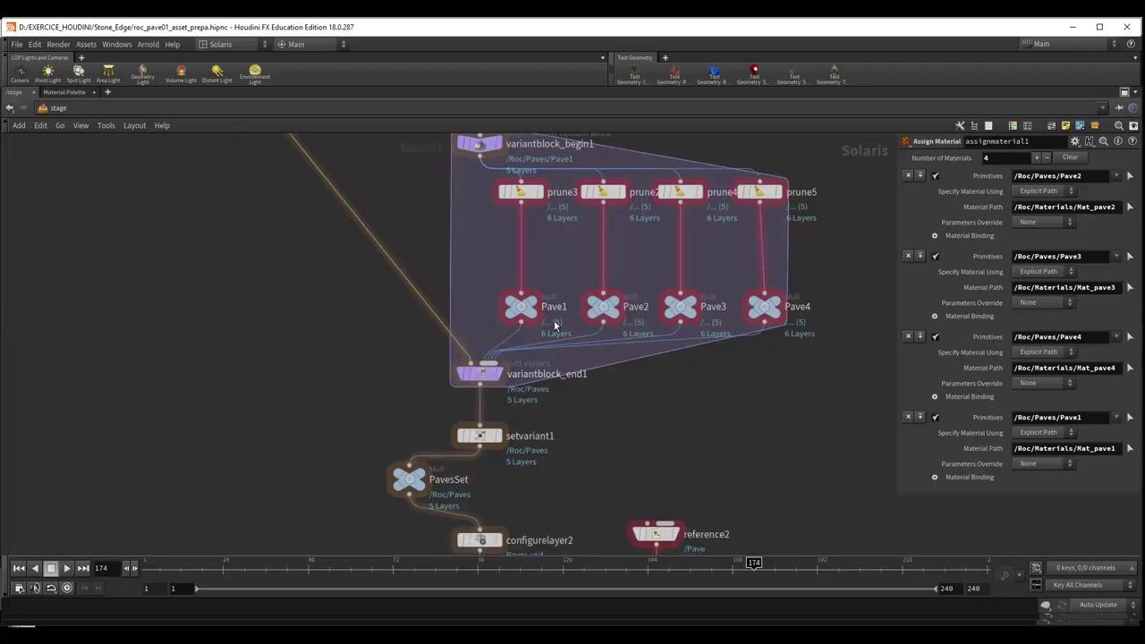
pyautogui.moveTo(389, 233); pyautogui.dragTo(519, 428, button='middle')
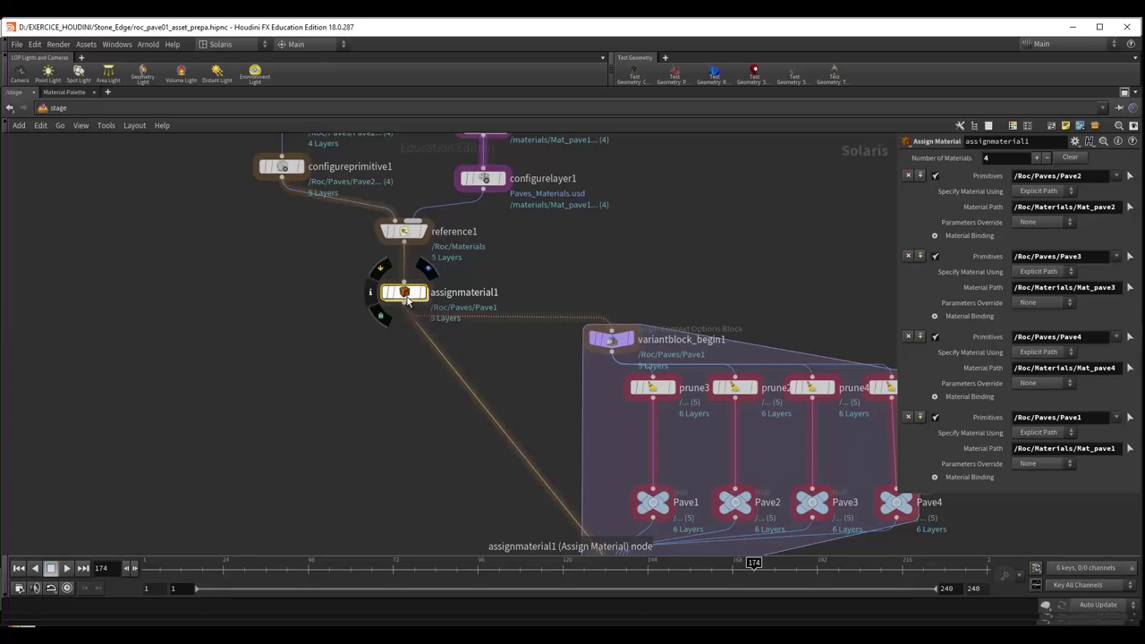
# Step: Show setvariant1 choosing Pave1 from the model variant set, feeding PavesSet and usd_rop1
pyautogui.moveTo(573, 377); pyautogui.dragTo(524, 279, button='middle')
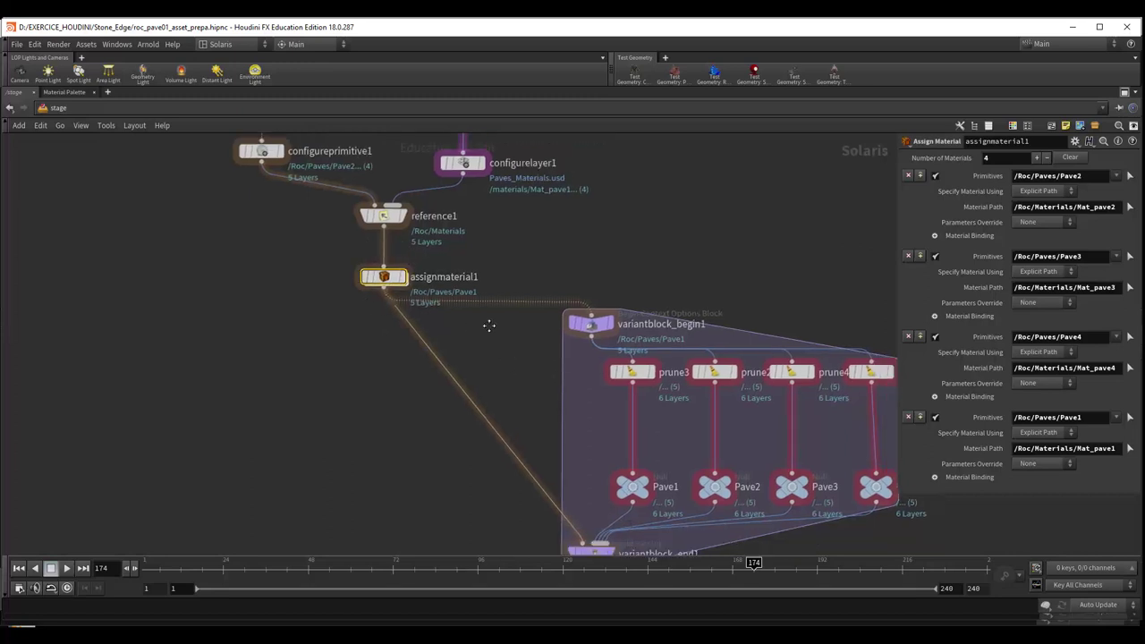
pyautogui.moveTo(637, 502); pyautogui.dragTo(639, 407, button='middle')
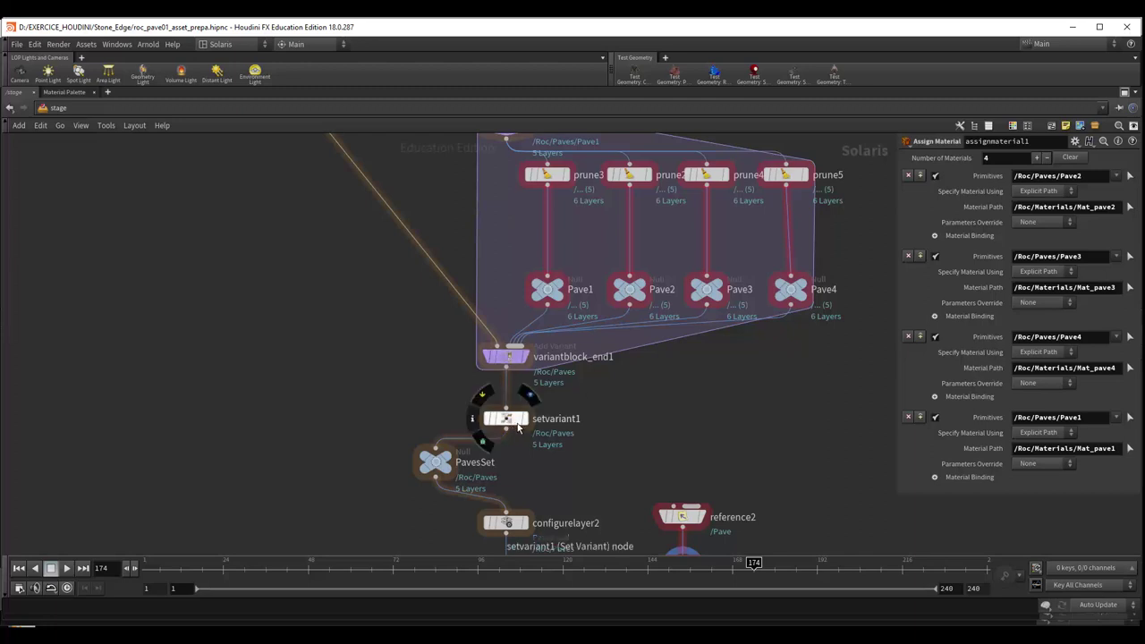
pyautogui.moveTo(639, 440); pyautogui.dragTo(536, 383, button='middle')
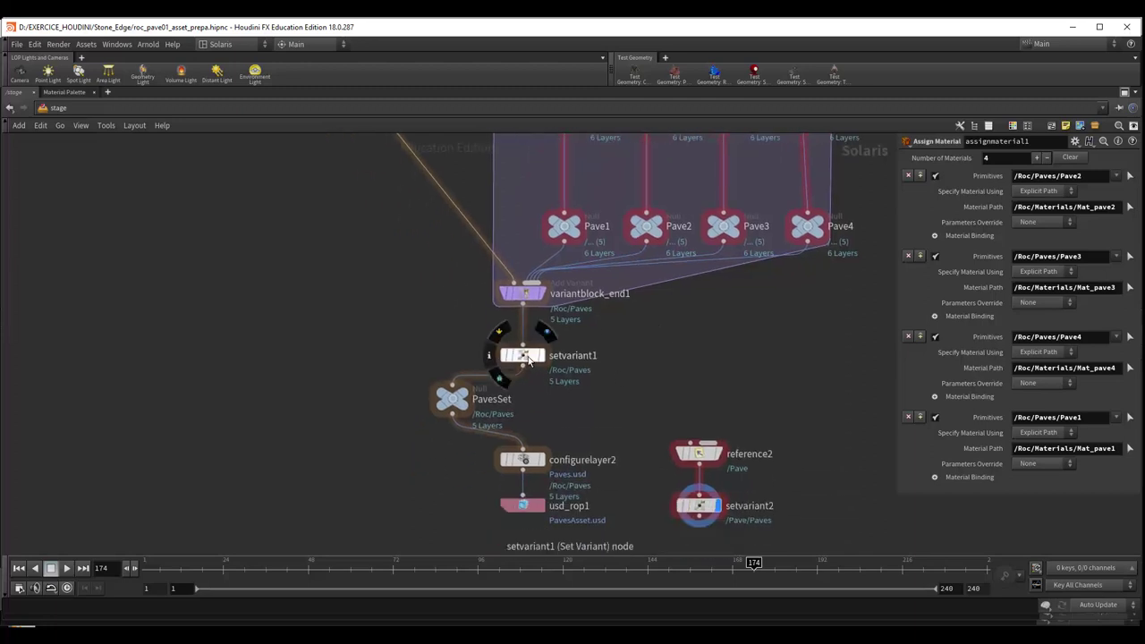
pyautogui.moveTo(527, 357); pyautogui.dragTo(527, 352)
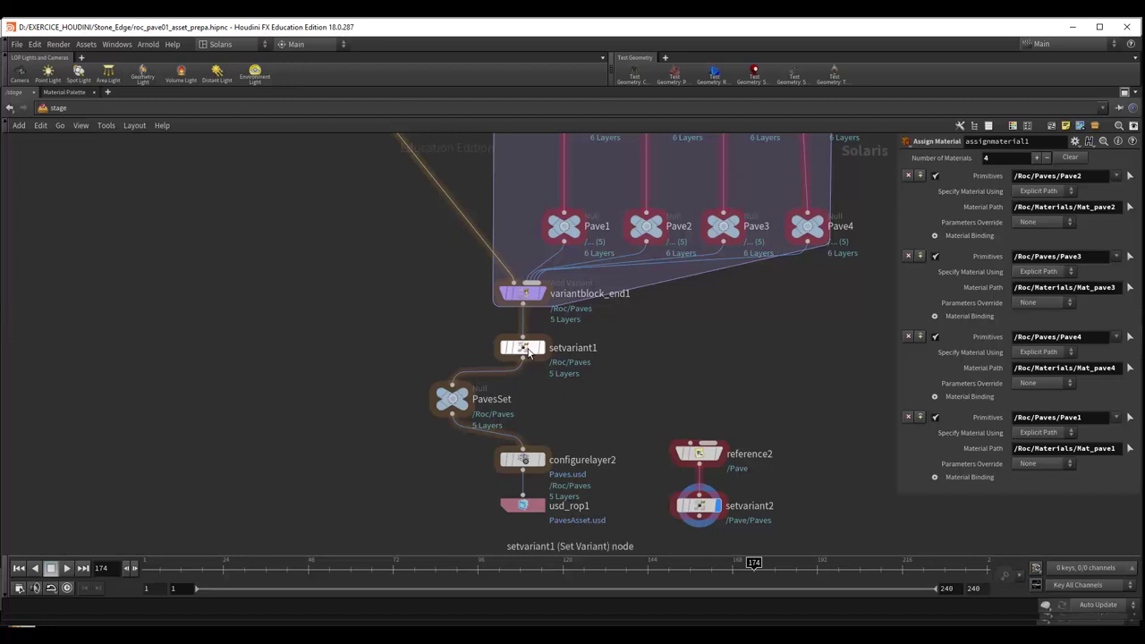
pyautogui.click(526, 349)
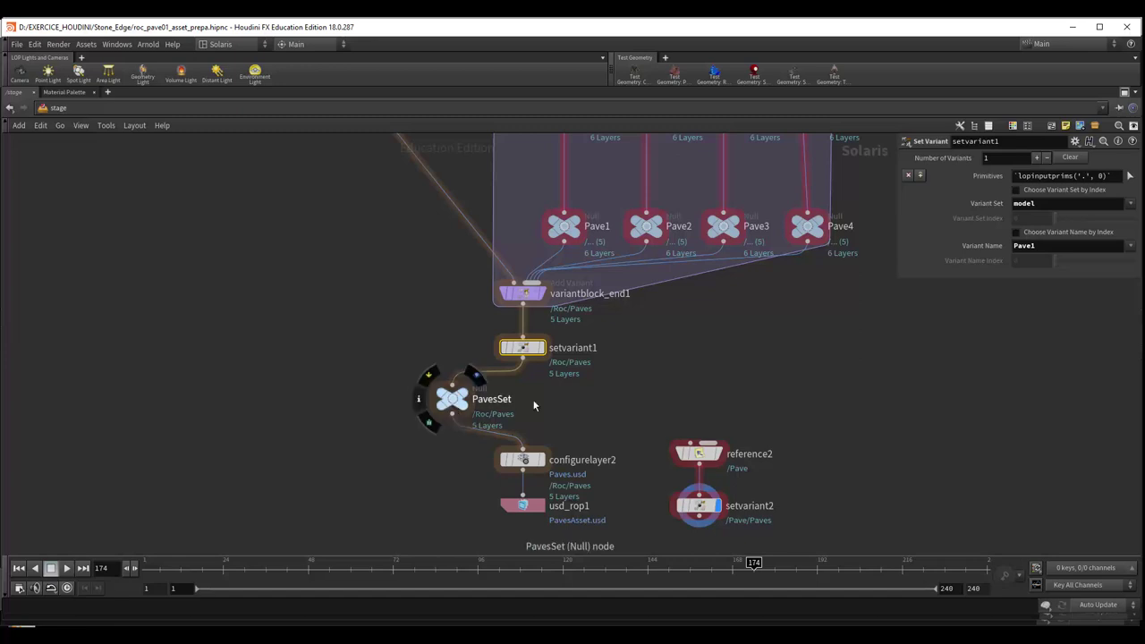
pyautogui.moveTo(593, 401); pyautogui.dragTo(600, 368, button='middle')
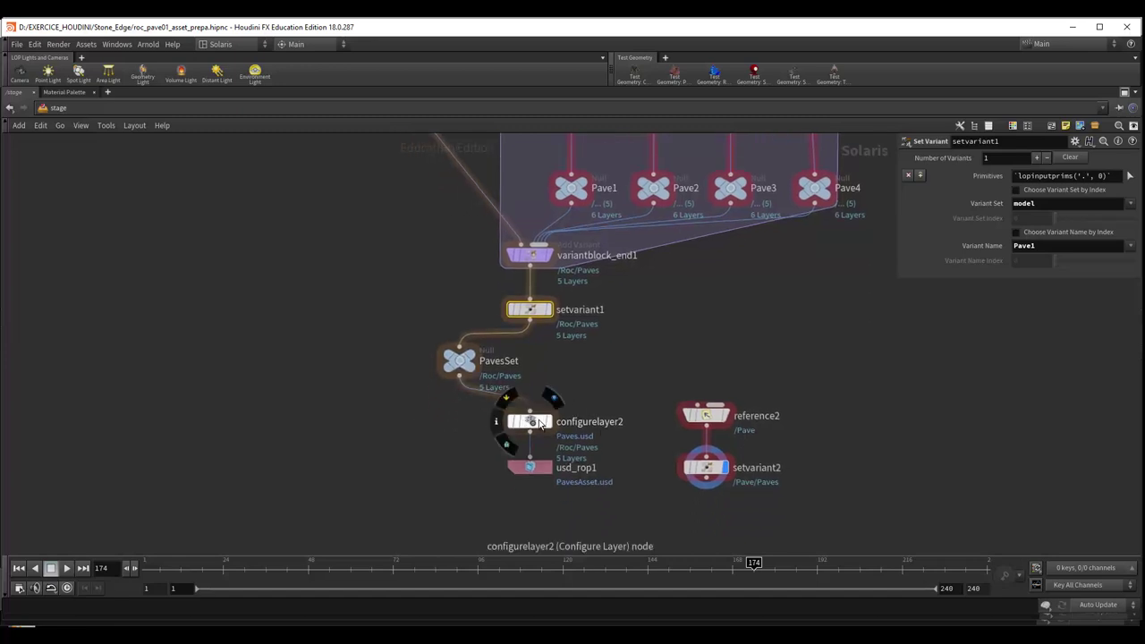
# Step: Check usd_rop1's PavesAsset.usd output file, then view reference2 loading it under /Pave
pyautogui.click(530, 470)
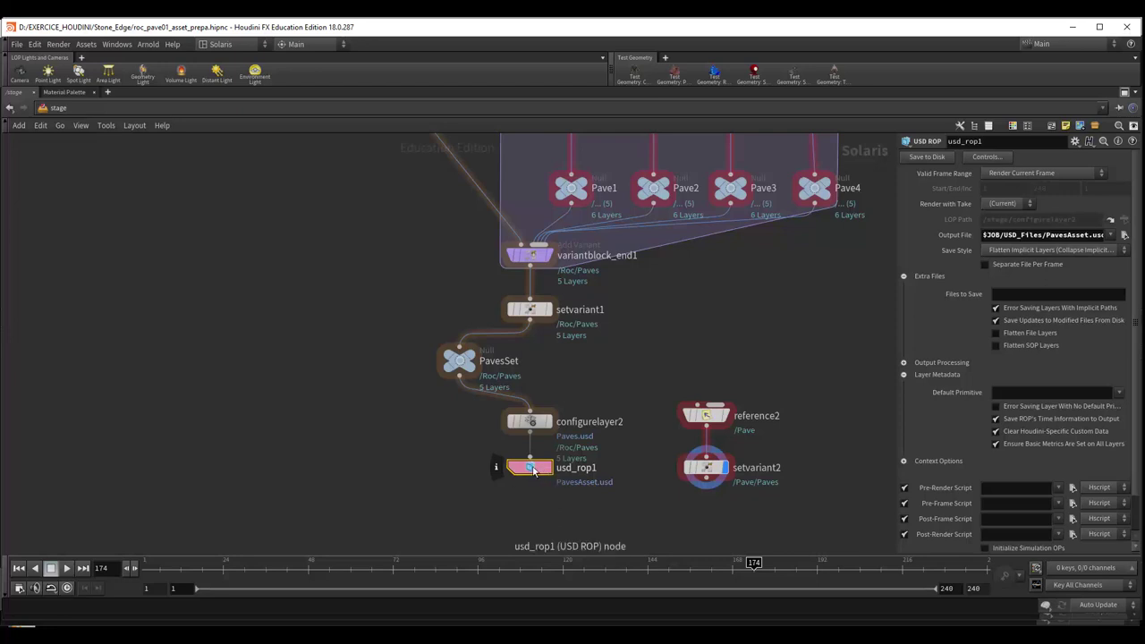
pyautogui.click(529, 469)
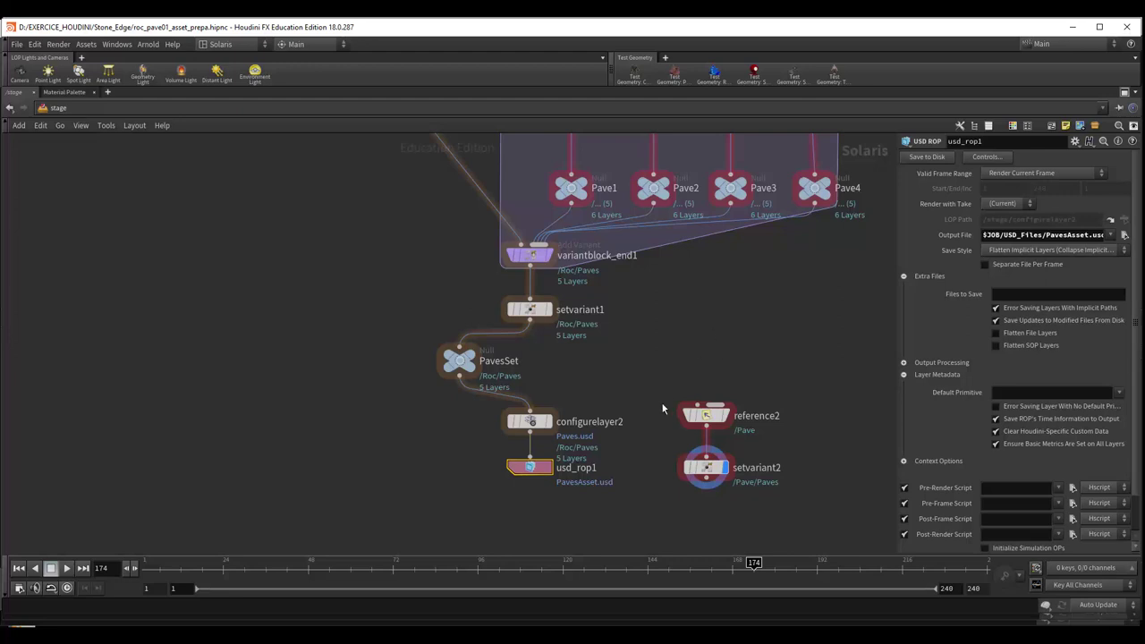
pyautogui.click(709, 417)
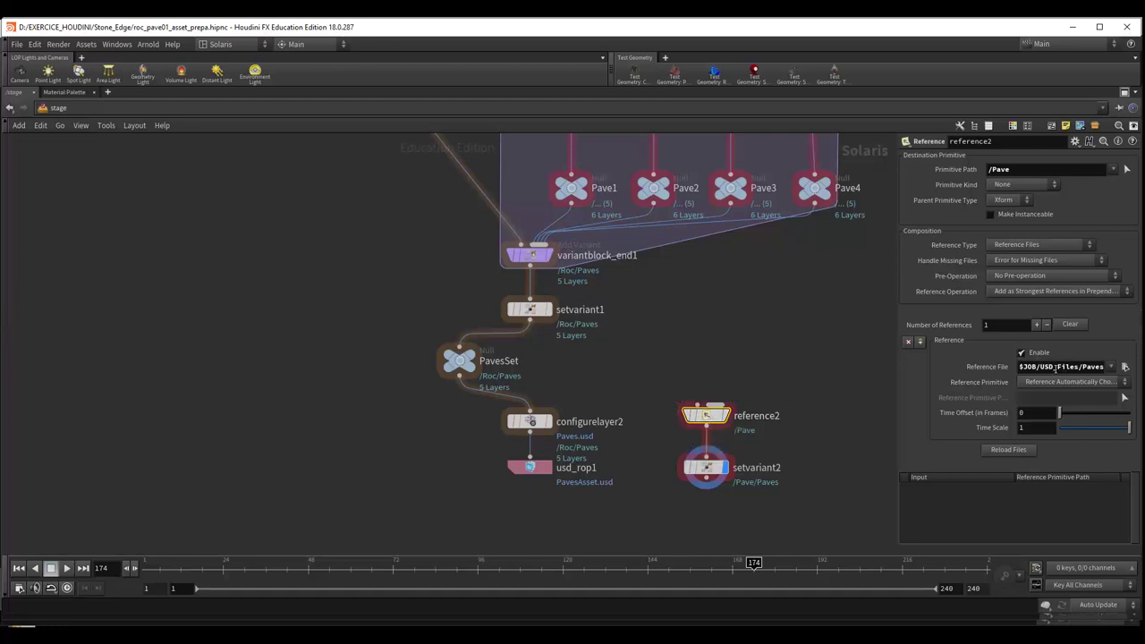
# Step: Keep Pave4 as setvariant2's chosen variant from the Variant Name list
pyautogui.moveTo(1088, 366); pyautogui.dragTo(1114, 367)
pyautogui.write('Asset.usd')
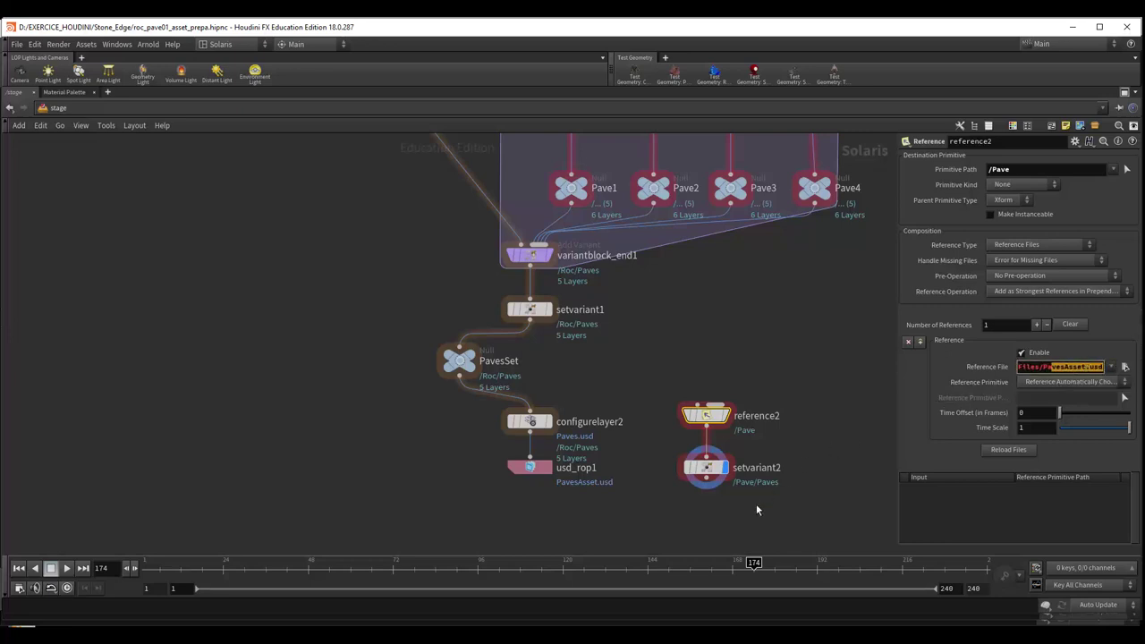
pyautogui.click(705, 467)
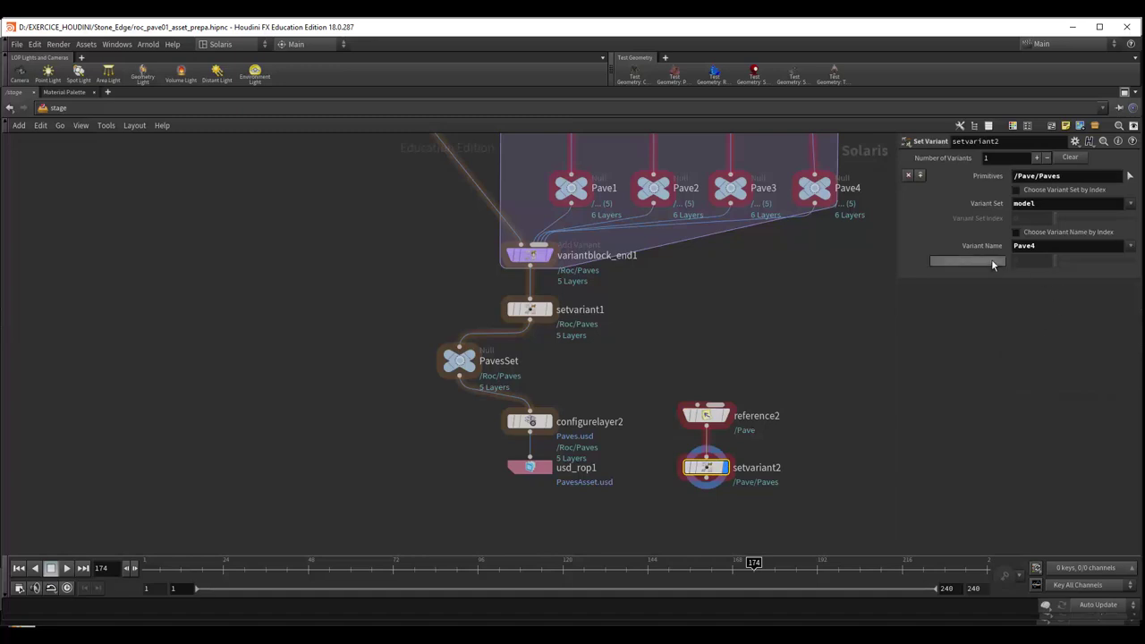
pyautogui.click(1129, 250)
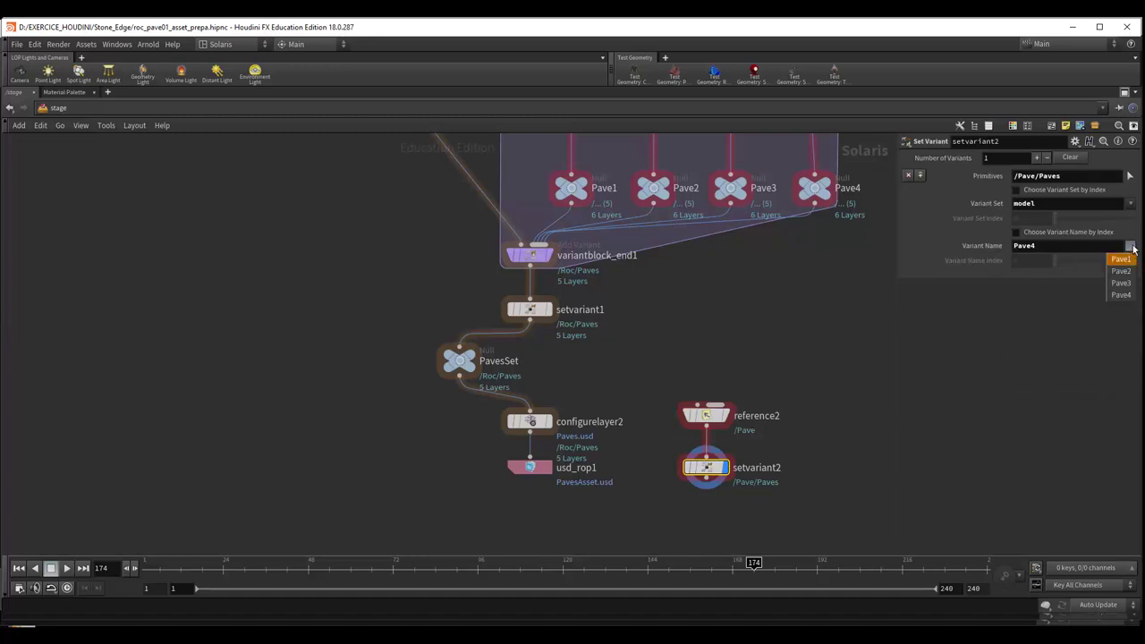
pyautogui.click(1014, 358)
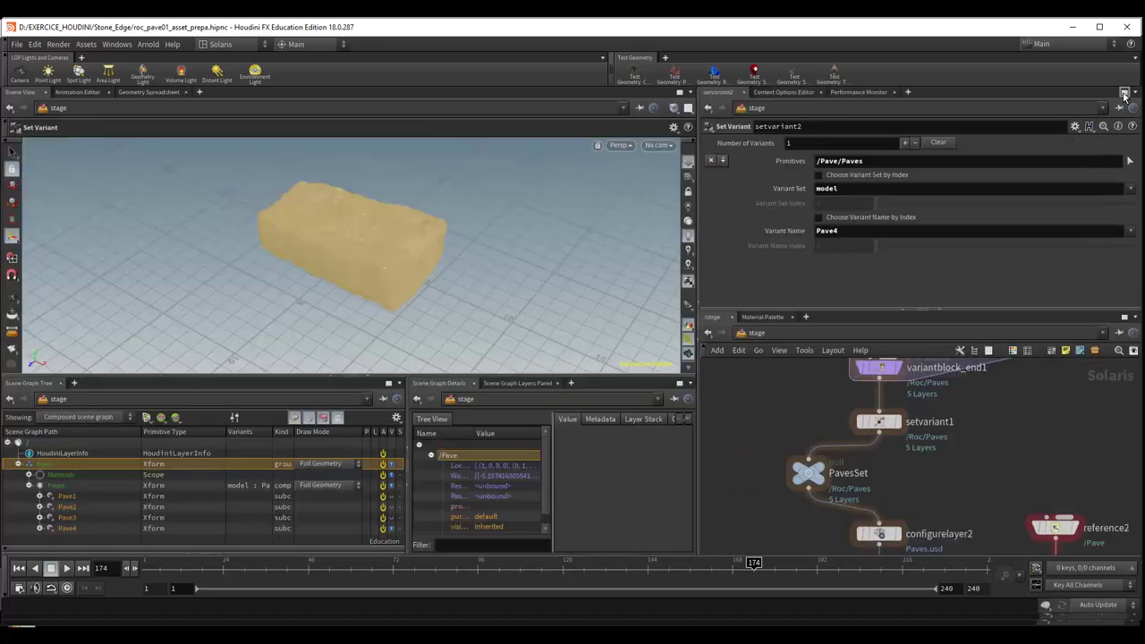
# Step: Restore the full Solaris layout with the viewport and taller scene graph panels
pyautogui.click(1125, 93)
pyautogui.moveTo(765, 394); pyautogui.dragTo(770, 448, button='middle')
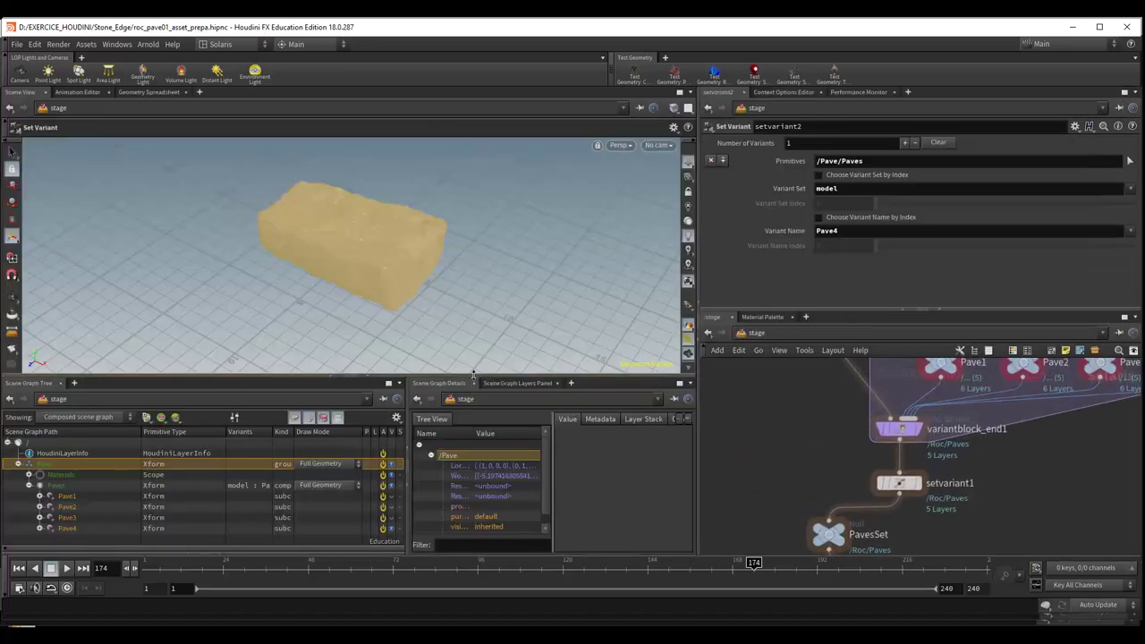
pyautogui.moveTo(489, 377); pyautogui.dragTo(471, 351)
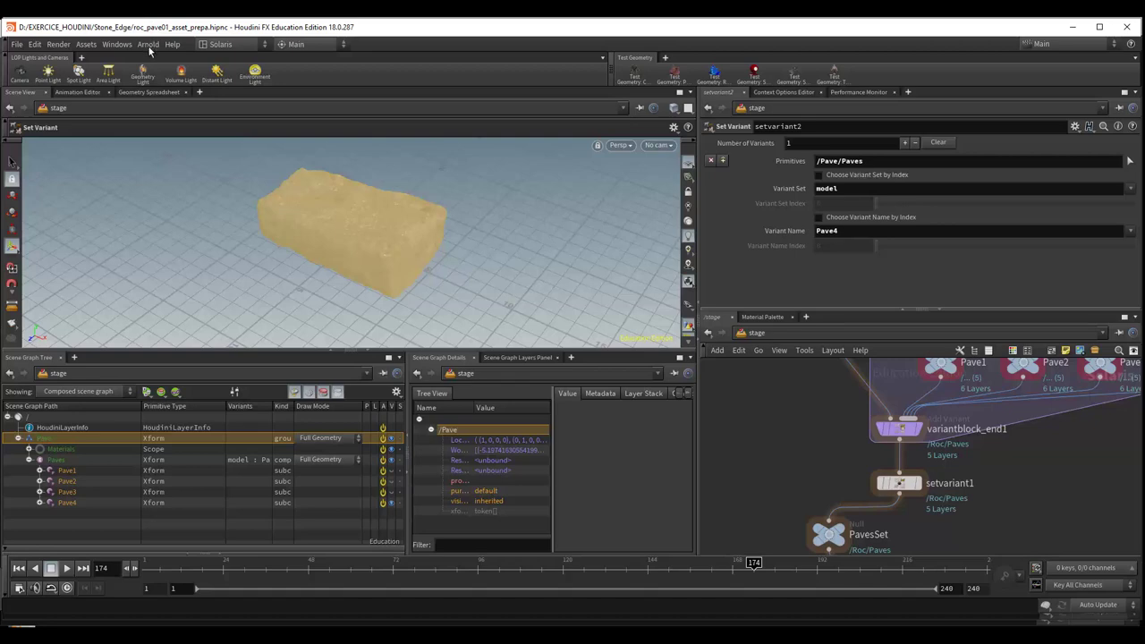
pyautogui.click(236, 46)
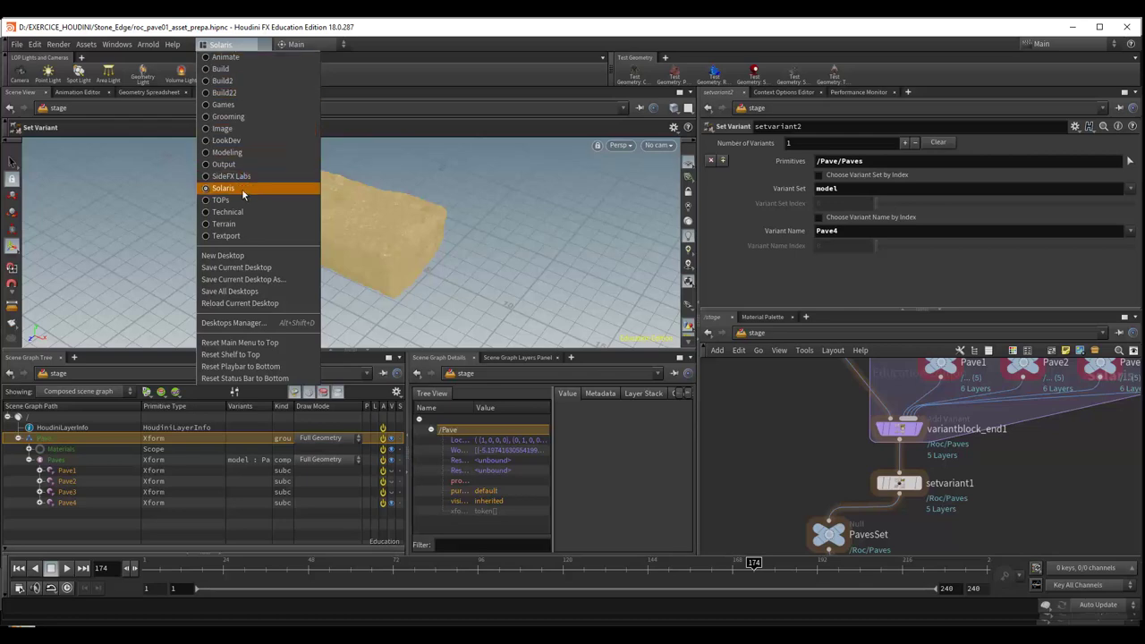
pyautogui.click(489, 30)
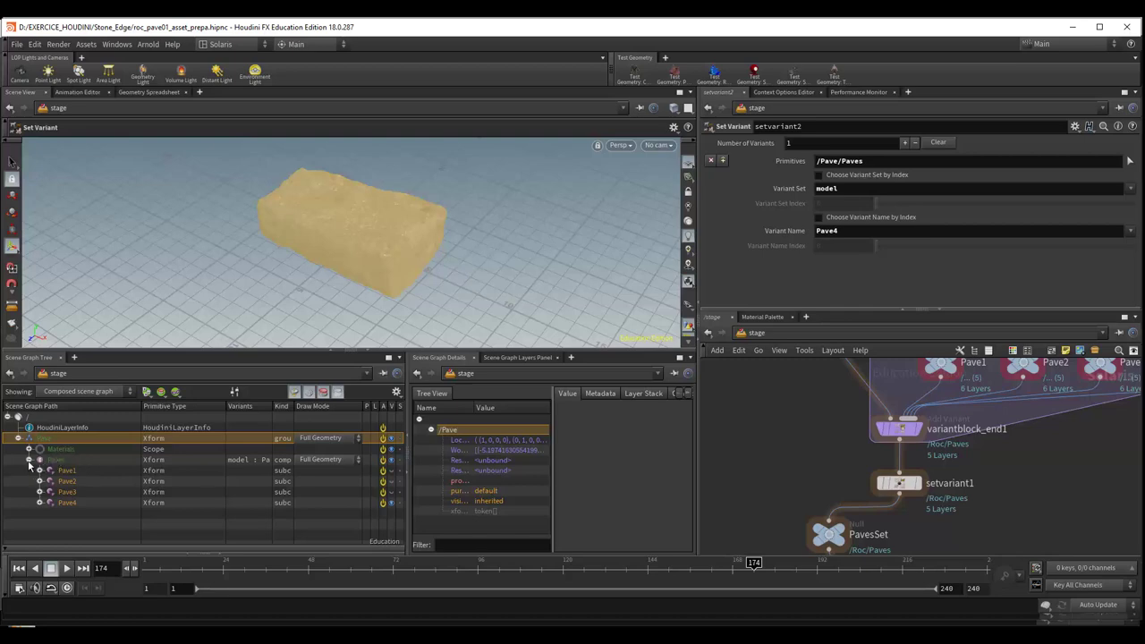
# Step: Select Paves and Materials, expand Paves to list Pave1–Pave4, and widen the Kind column
pyautogui.click(29, 460)
pyautogui.click(57, 459)
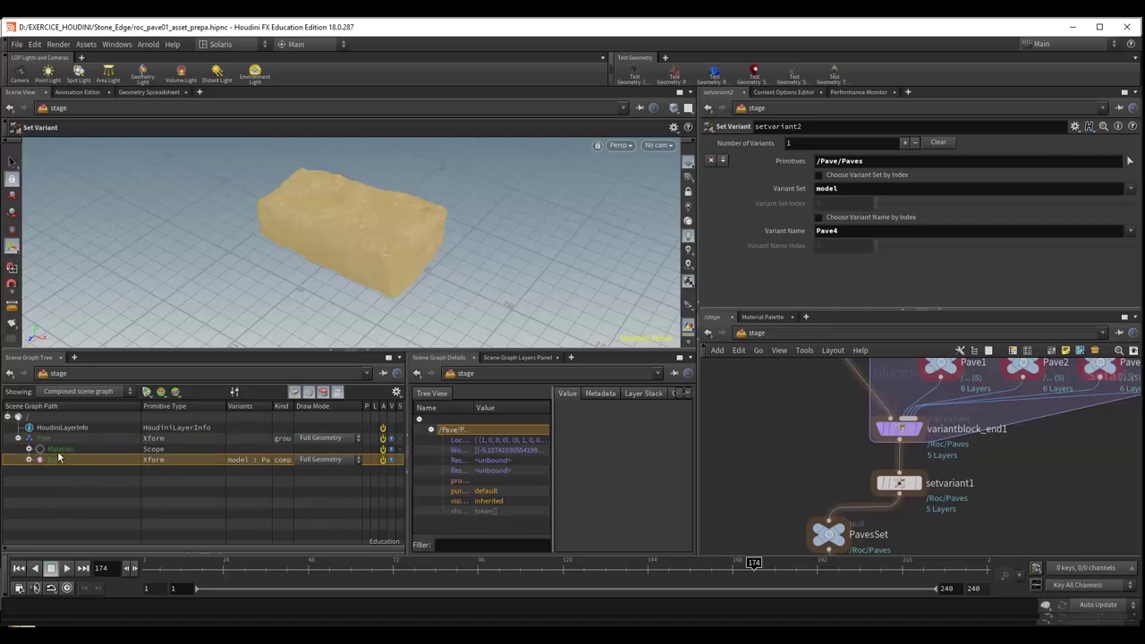
pyautogui.click(57, 450)
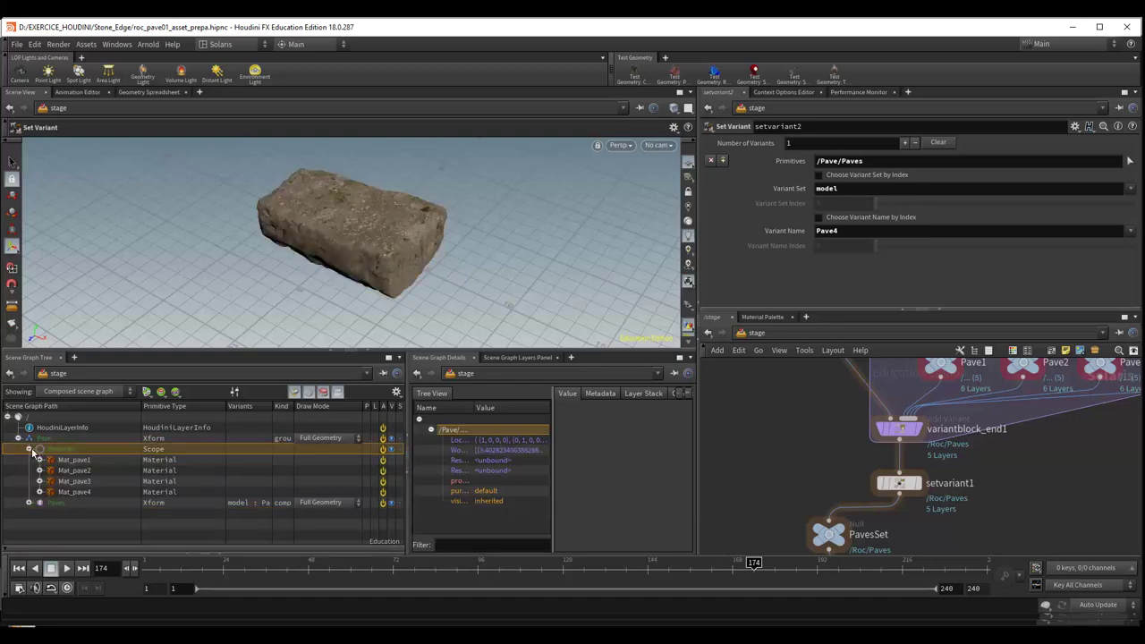
pyautogui.click(29, 504)
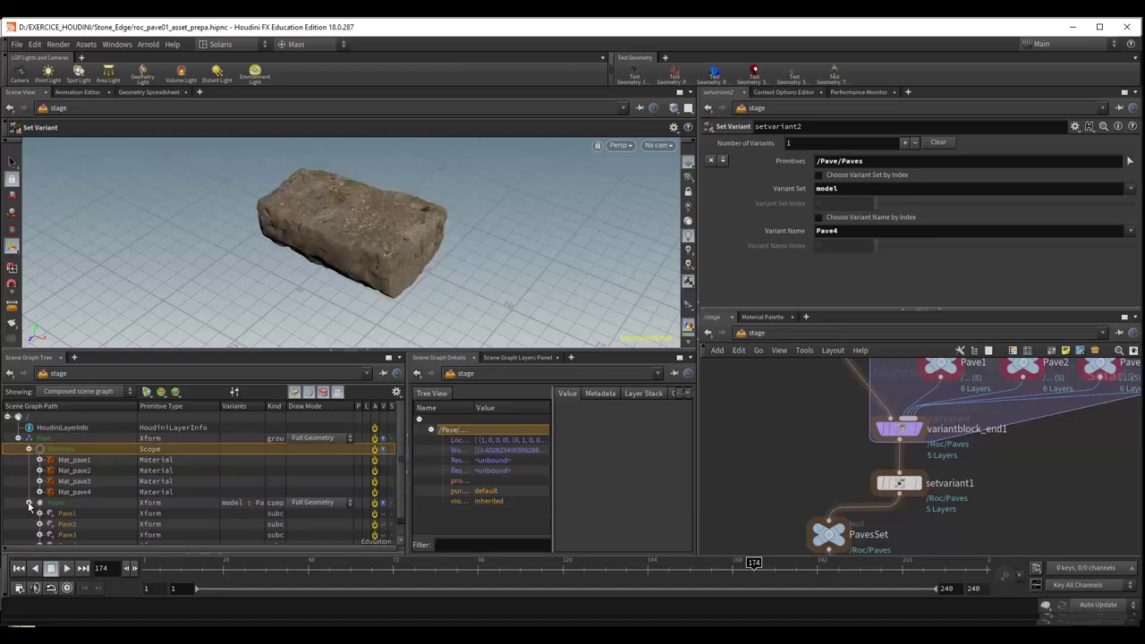
pyautogui.scroll(-1, 108, 500)
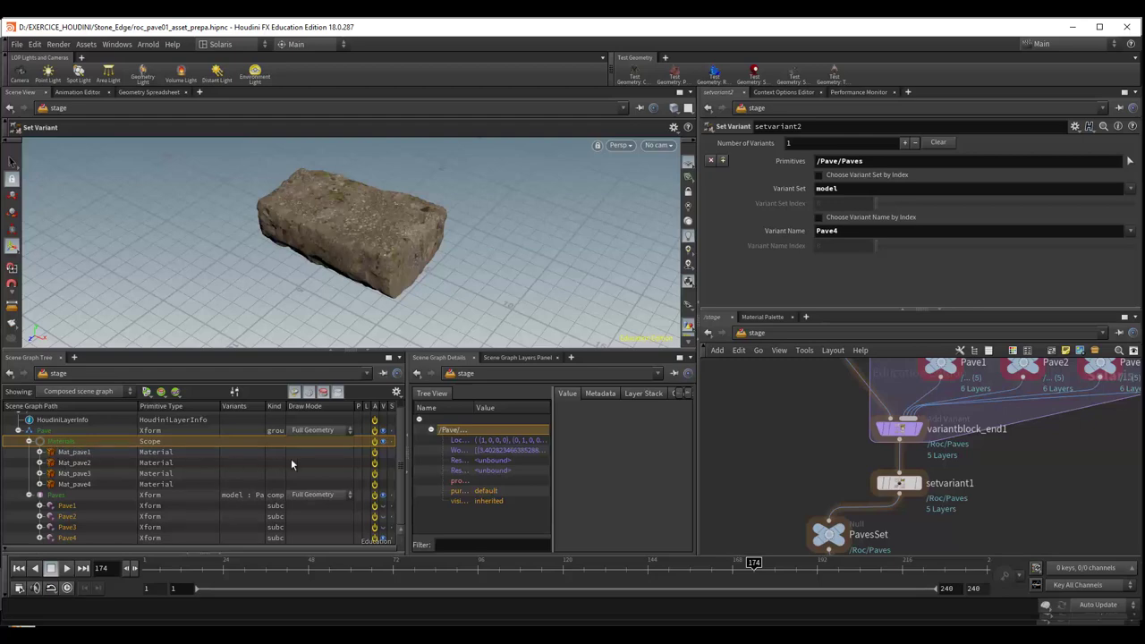
pyautogui.moveTo(266, 410)
pyautogui.mouseDown()
pyautogui.moveTo(246, 410)
pyautogui.moveTo(320, 408)
pyautogui.mouseUp()
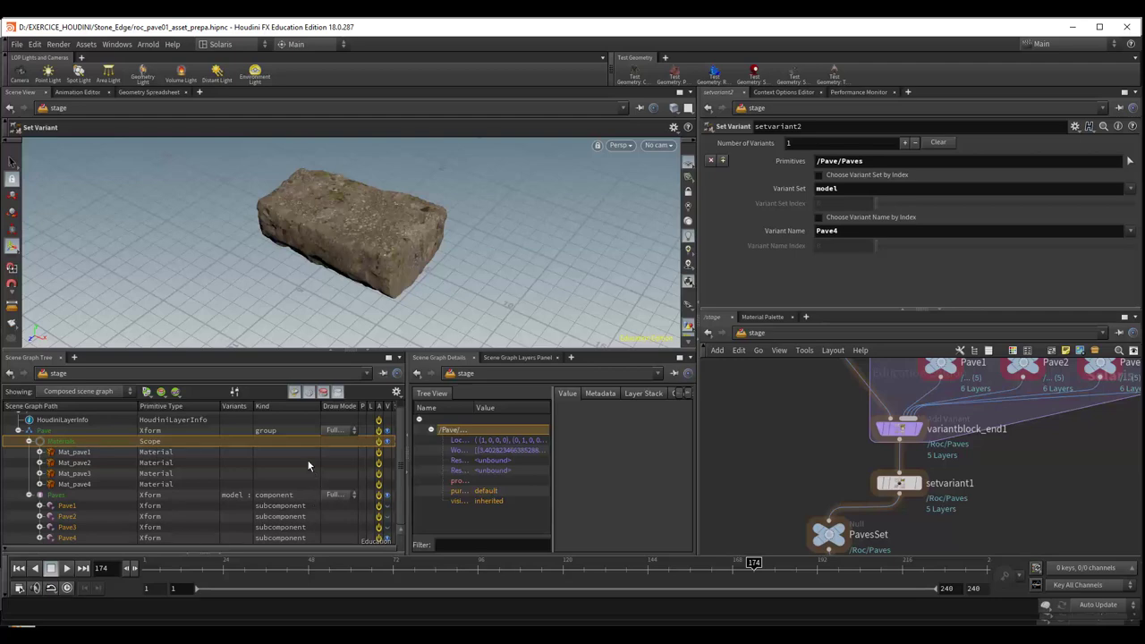
# Step: Select the Pave, Paves and Pave1 prims to check their kinds
pyautogui.click(270, 432)
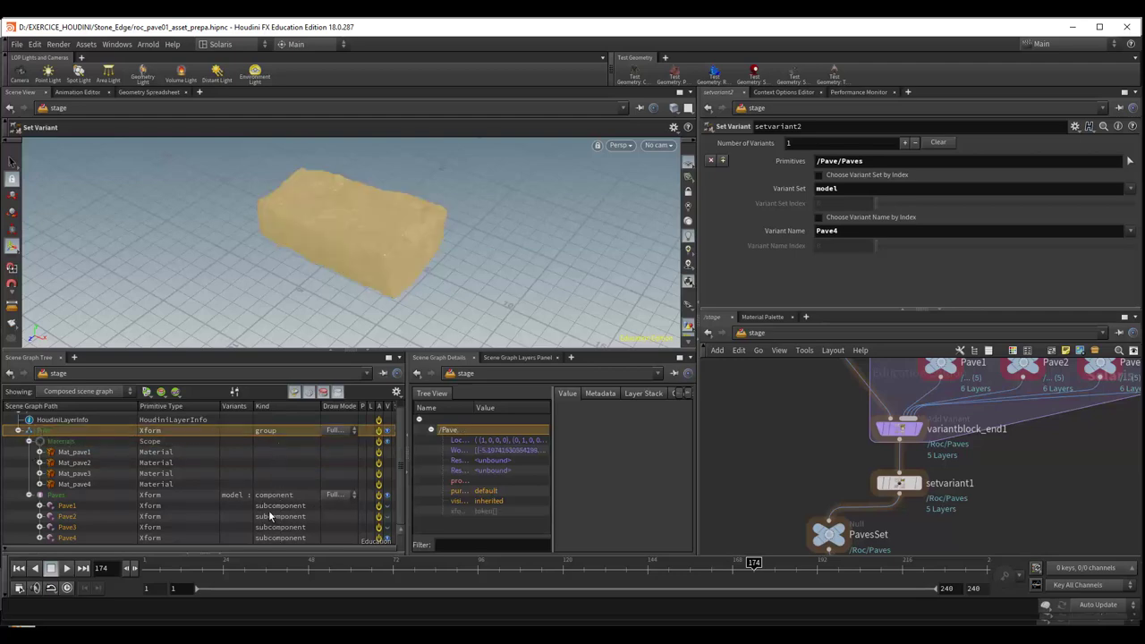
pyautogui.click(75, 495)
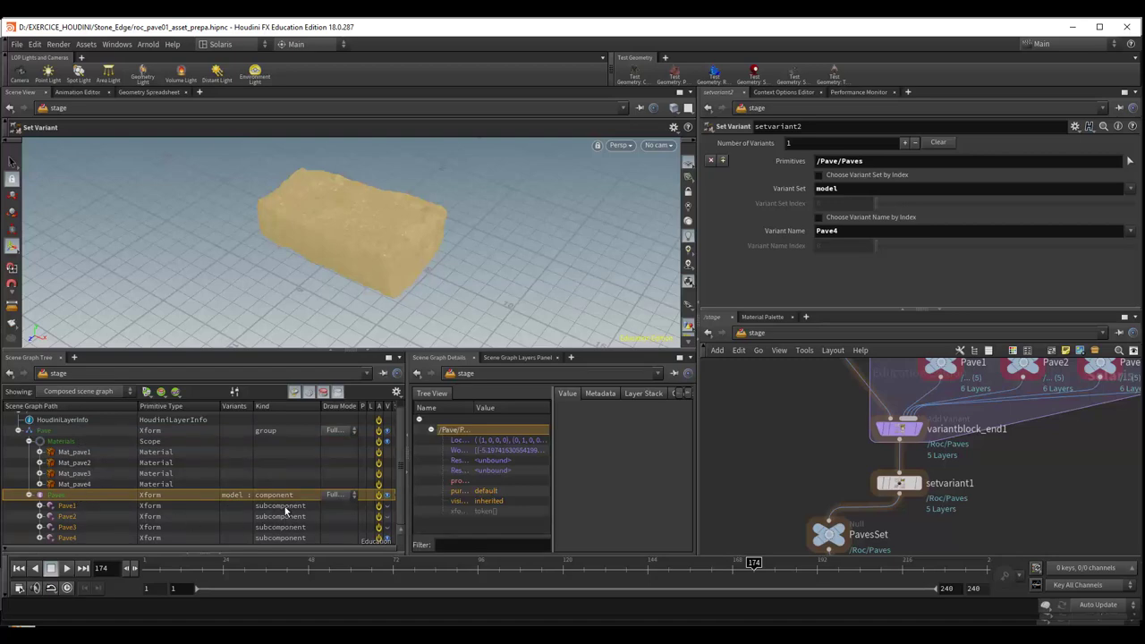
pyautogui.click(64, 507)
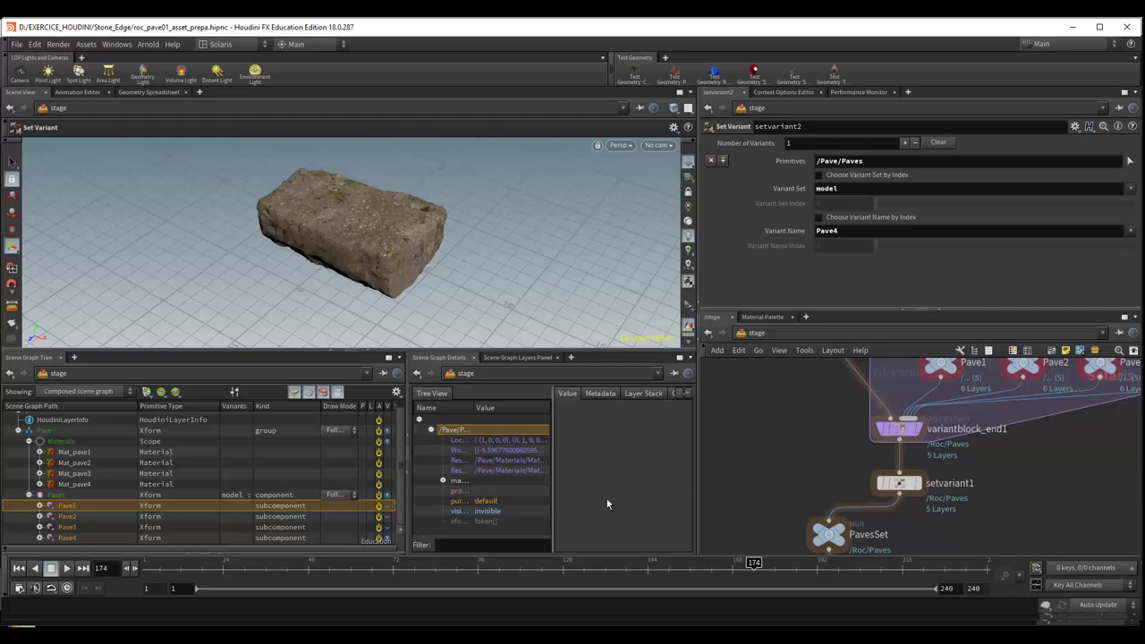
# Step: Set the display flag on merge1 to show all four imported paves together
pyautogui.moveTo(790, 418); pyautogui.dragTo(811, 544, button='middle')
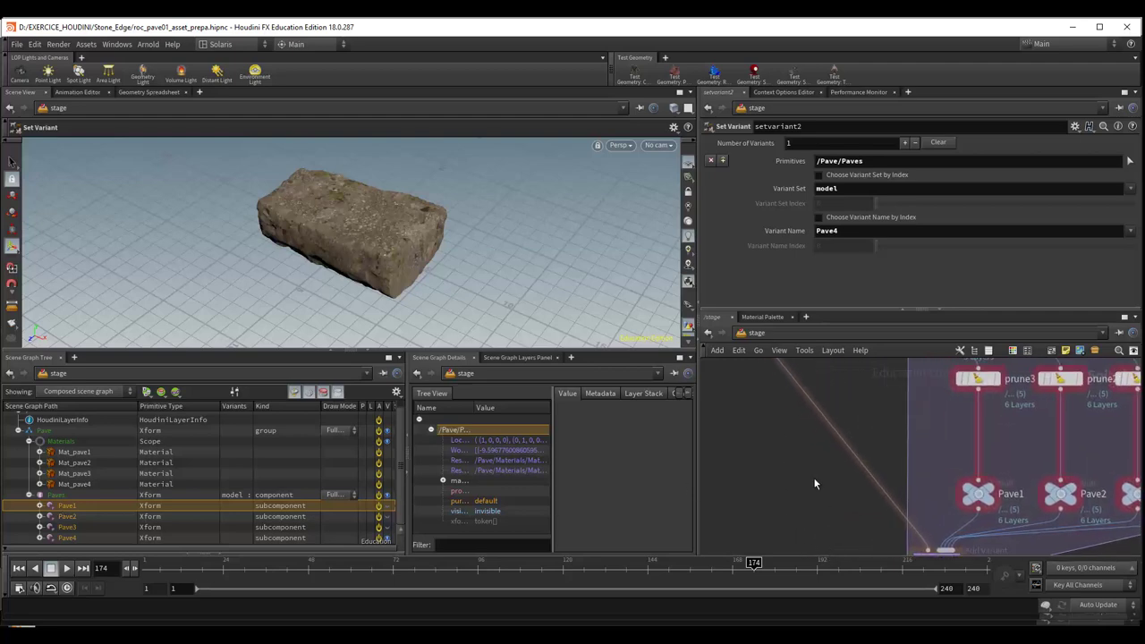
pyautogui.scroll(-2, 813, 477)
pyautogui.moveTo(802, 465); pyautogui.dragTo(865, 550, button='middle')
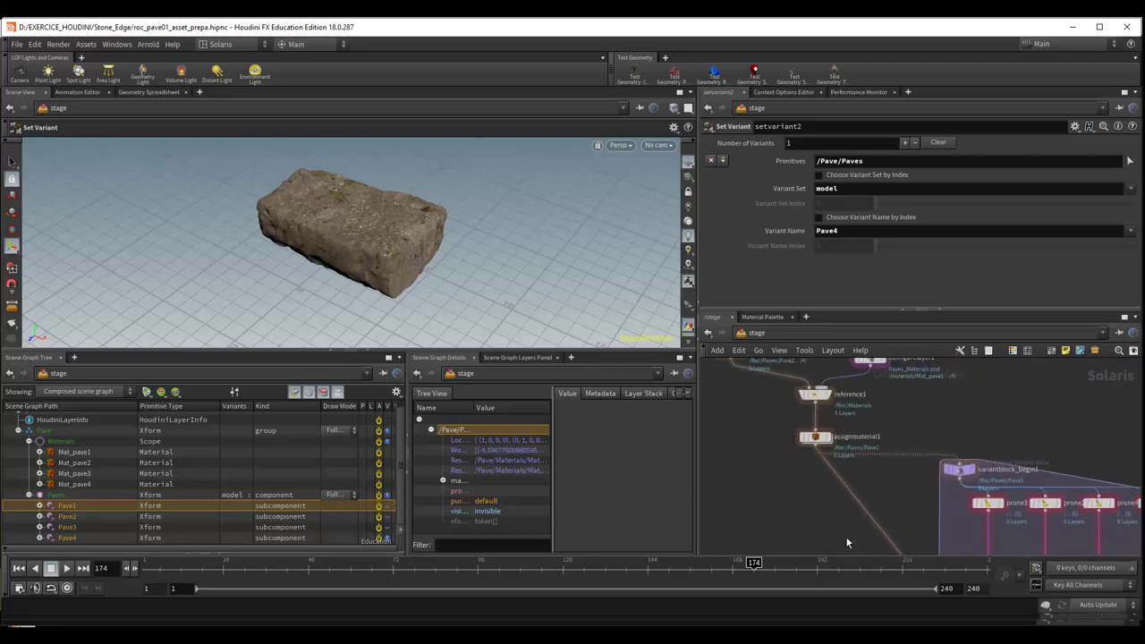
pyautogui.moveTo(778, 495); pyautogui.dragTo(850, 551, button='middle')
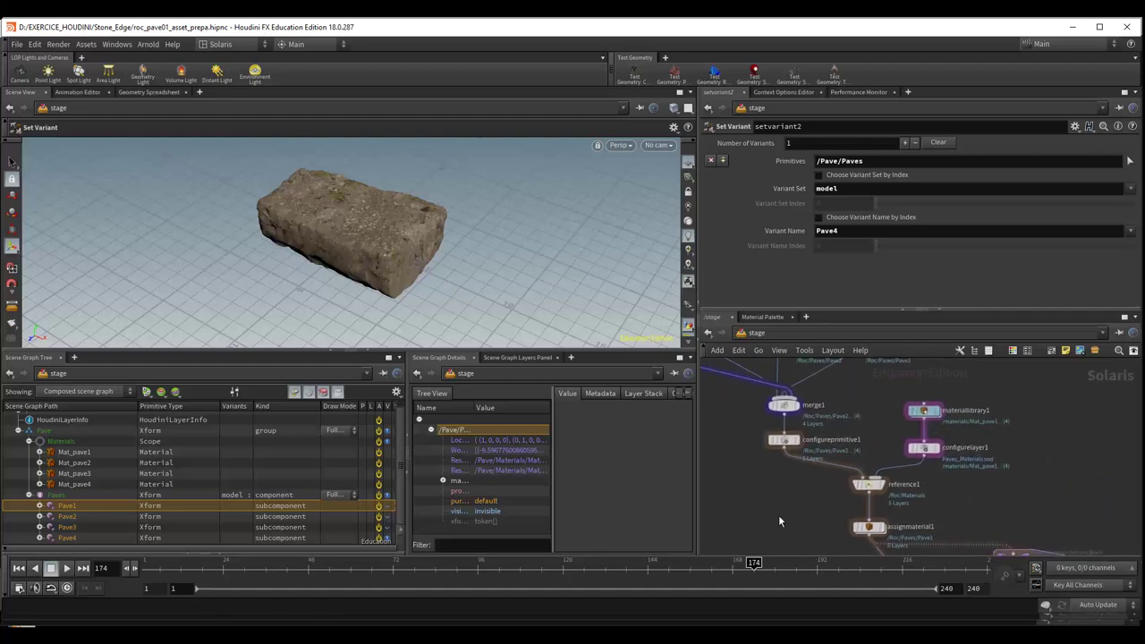
pyautogui.moveTo(778, 515); pyautogui.dragTo(855, 573, button='middle')
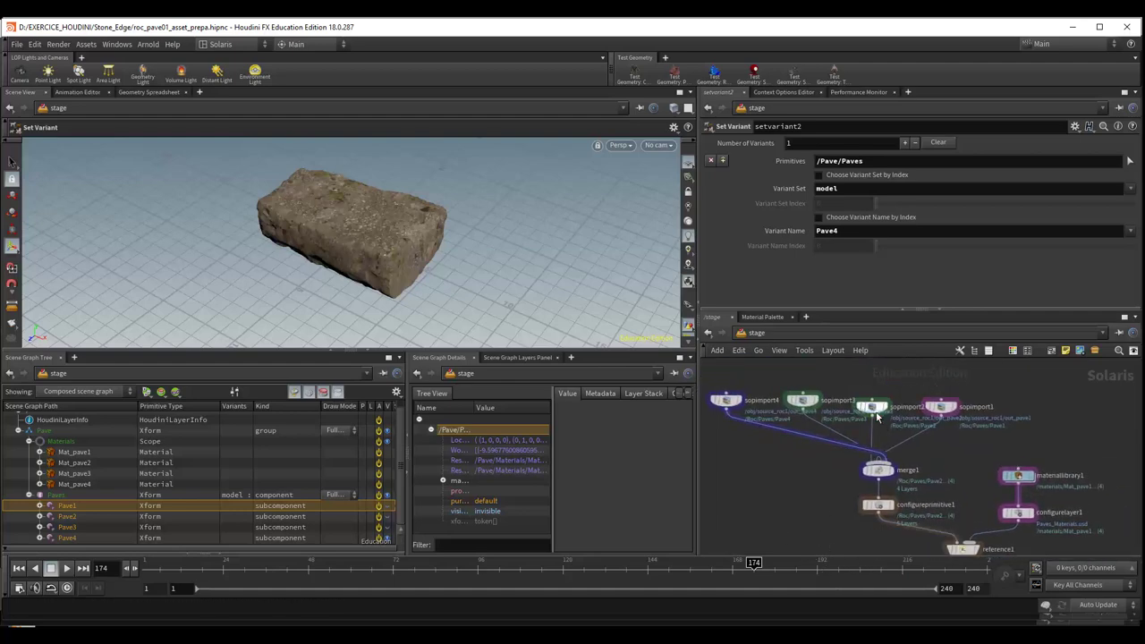
pyautogui.moveTo(872, 407); pyautogui.dragTo(878, 395)
pyautogui.moveTo(937, 459); pyautogui.dragTo(934, 409, button='middle')
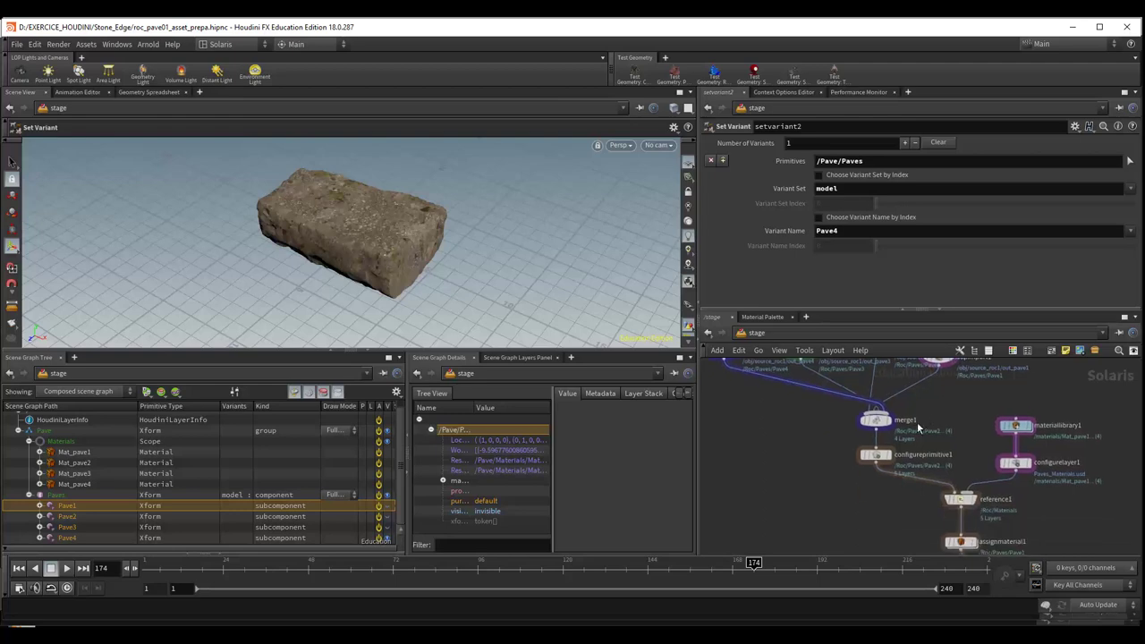
pyautogui.click(887, 426)
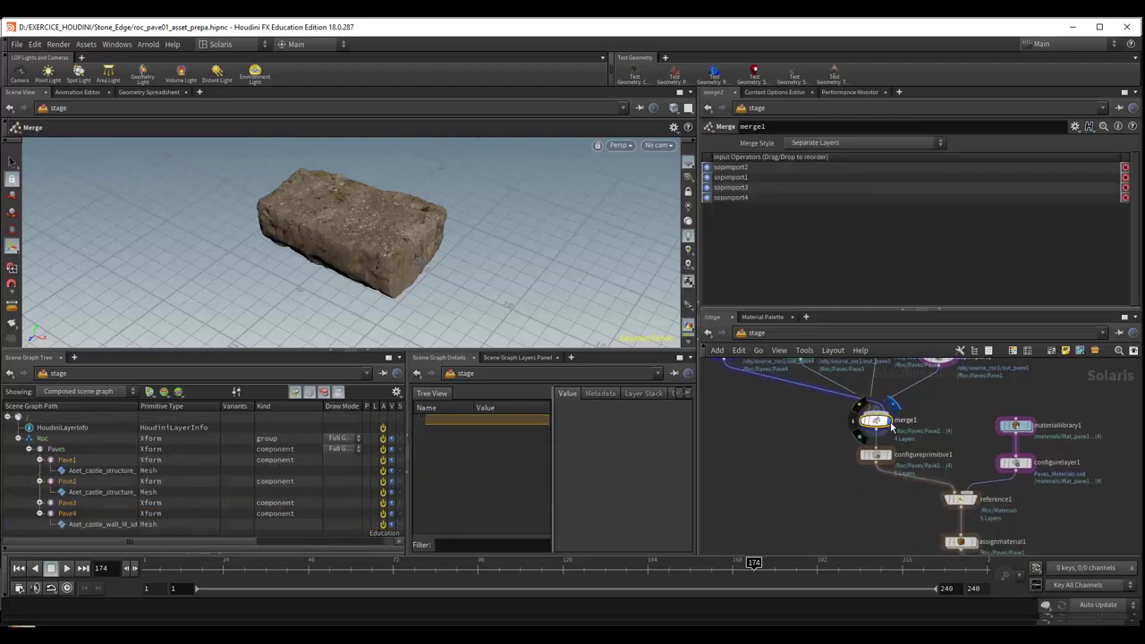
pyautogui.click(888, 427)
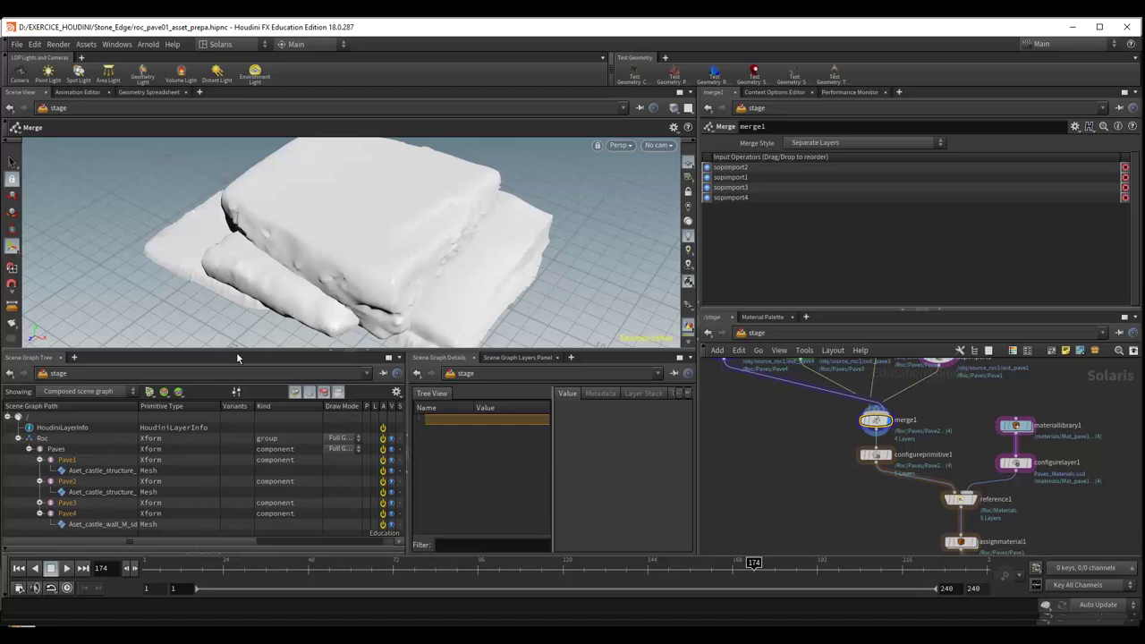
# Step: Enlarge the scene graph list and select sopimport4 to view its settings
pyautogui.moveTo(240, 351); pyautogui.dragTo(242, 291)
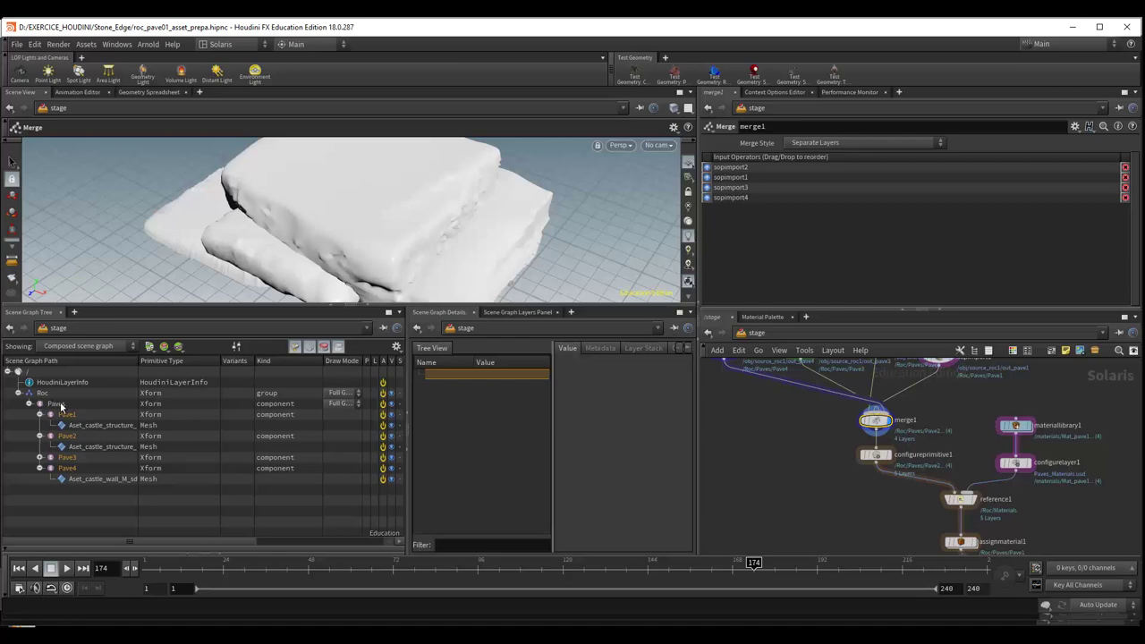
pyautogui.moveTo(771, 452); pyautogui.dragTo(769, 522, button='middle')
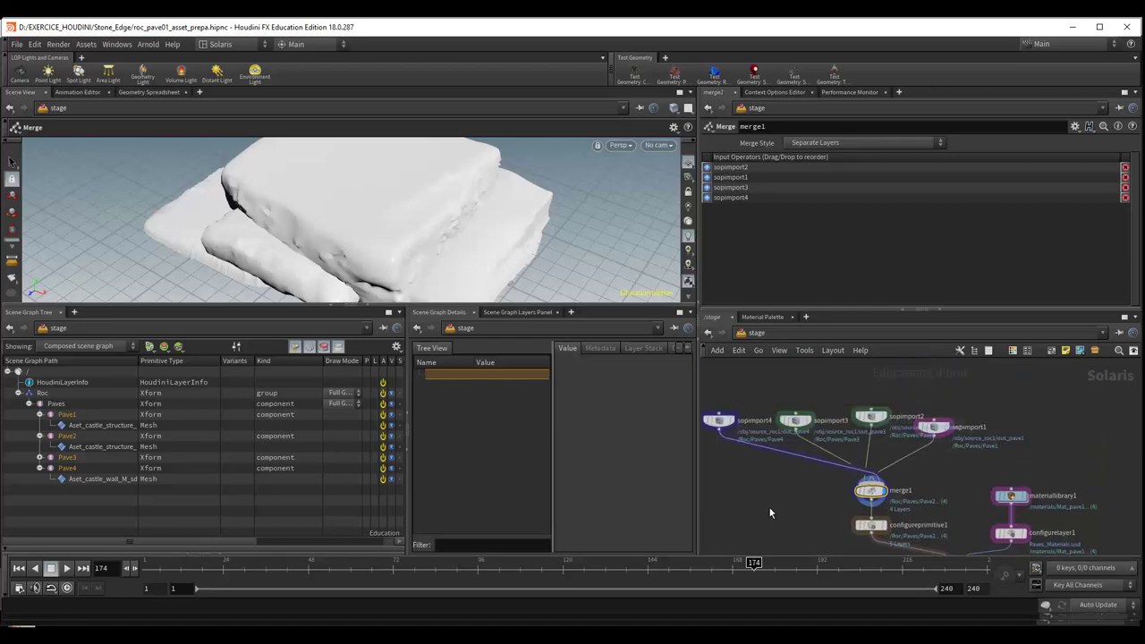
pyautogui.scroll(2, 771, 505)
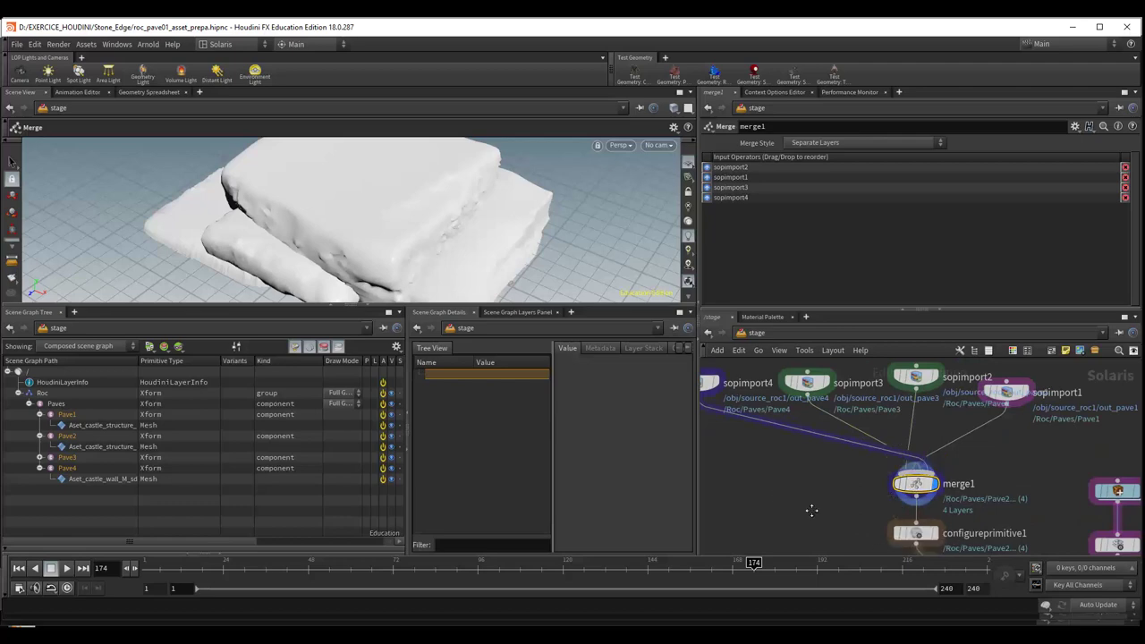
pyautogui.moveTo(716, 402); pyautogui.dragTo(788, 420, button='middle')
pyautogui.click(773, 397)
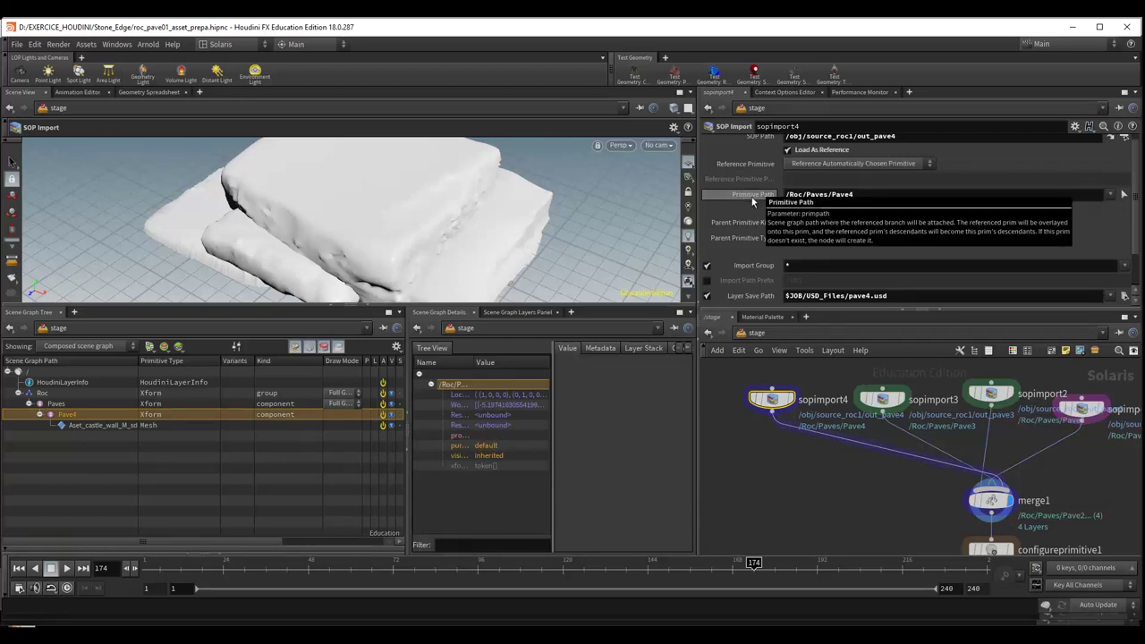
# Step: Display only sopimport4's Pave4 import, check its path, then select sopimport1
pyautogui.moveTo(771, 399)
pyautogui.click(787, 399)
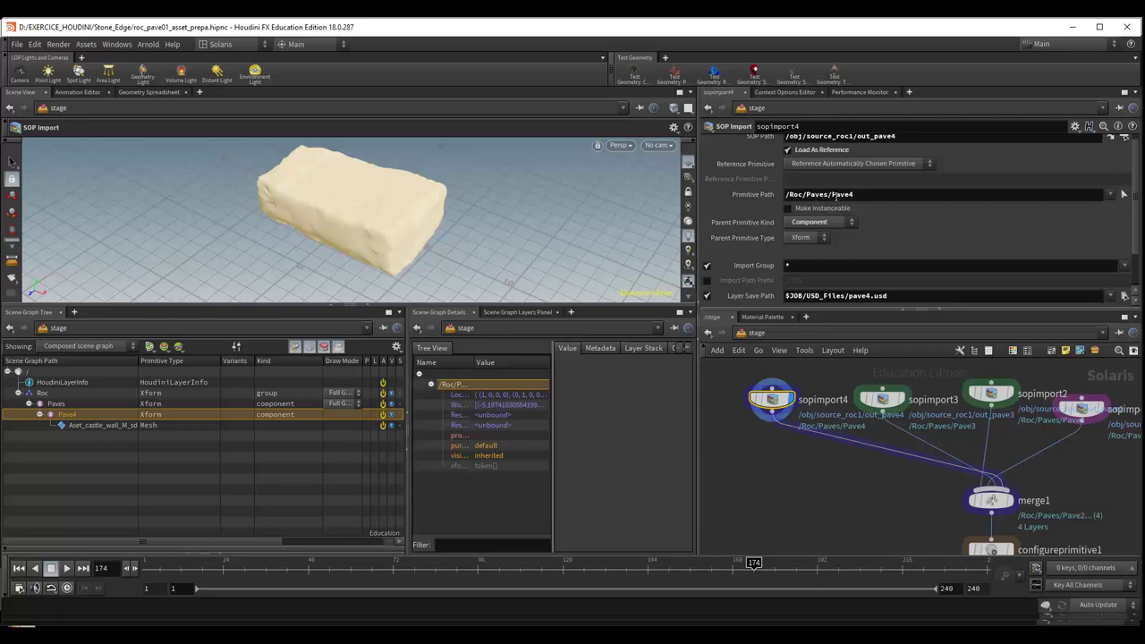
pyautogui.click(864, 194)
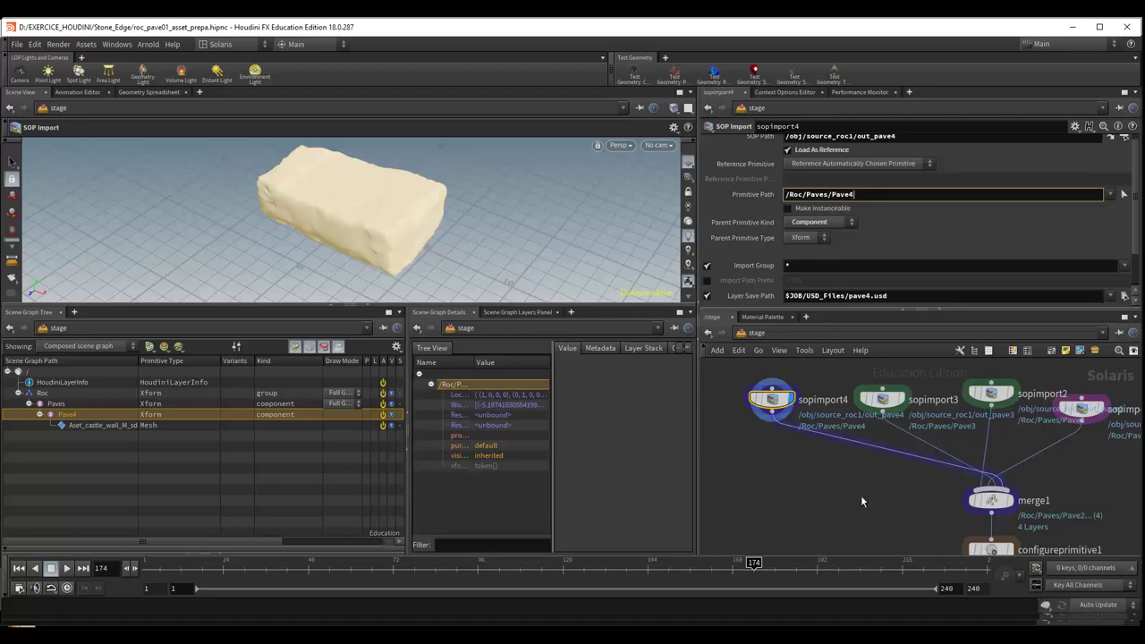
pyautogui.moveTo(860, 501); pyautogui.dragTo(726, 504, button='middle')
pyautogui.click(948, 413)
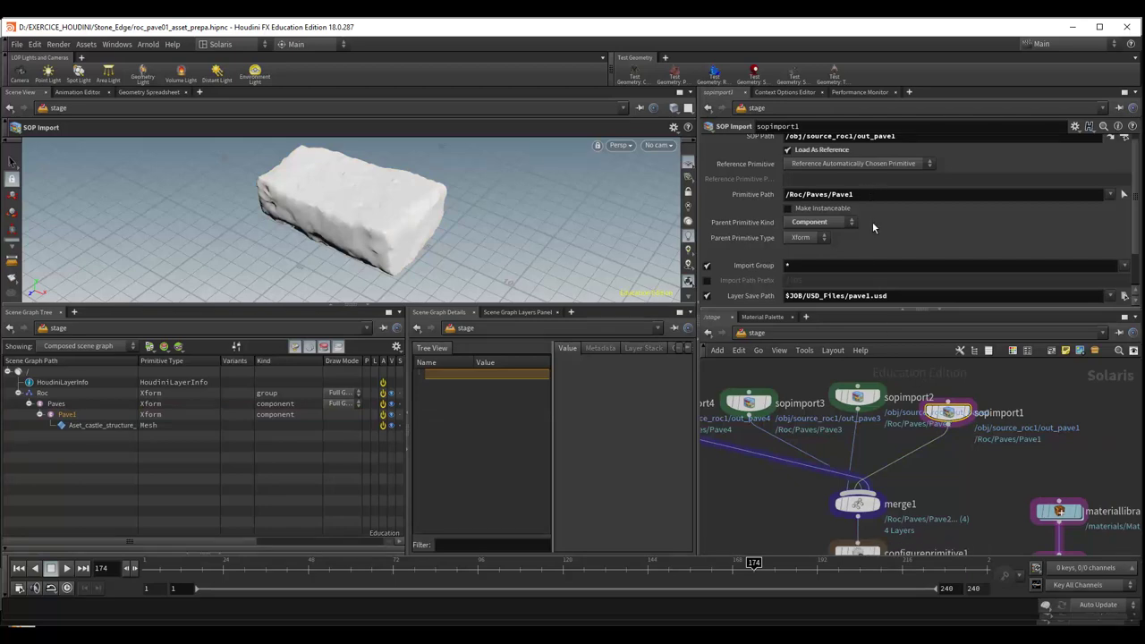
# Step: Select sopimport2 and edit its /Roc/Paves/Pave2 primitive path
pyautogui.scroll(1, 874, 226)
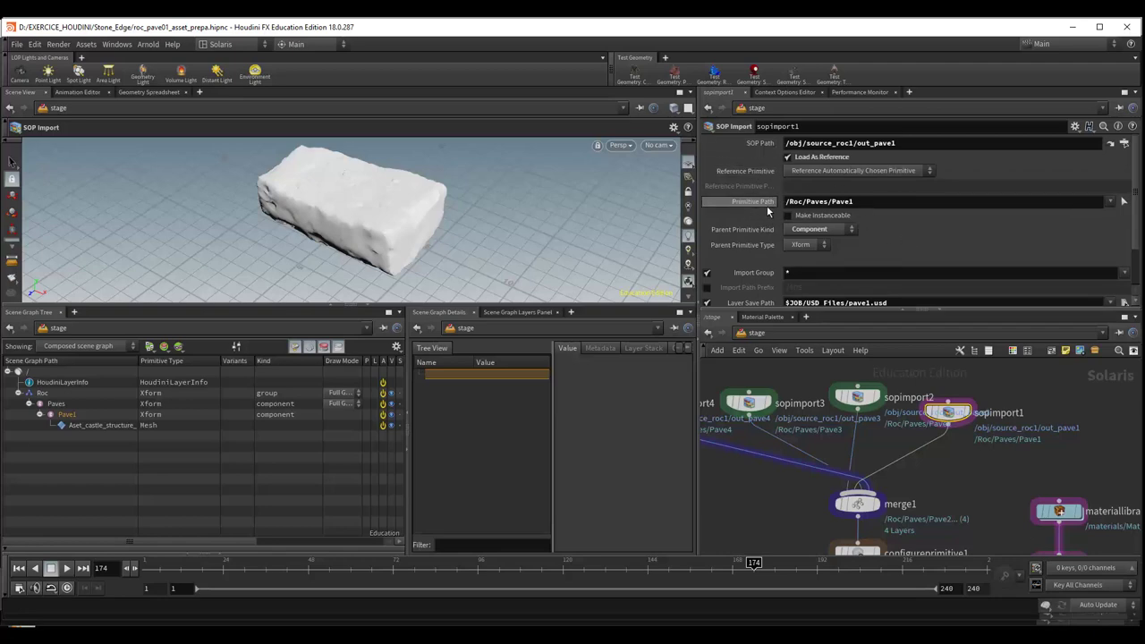
pyautogui.moveTo(830, 446); pyautogui.dragTo(909, 436, button='middle')
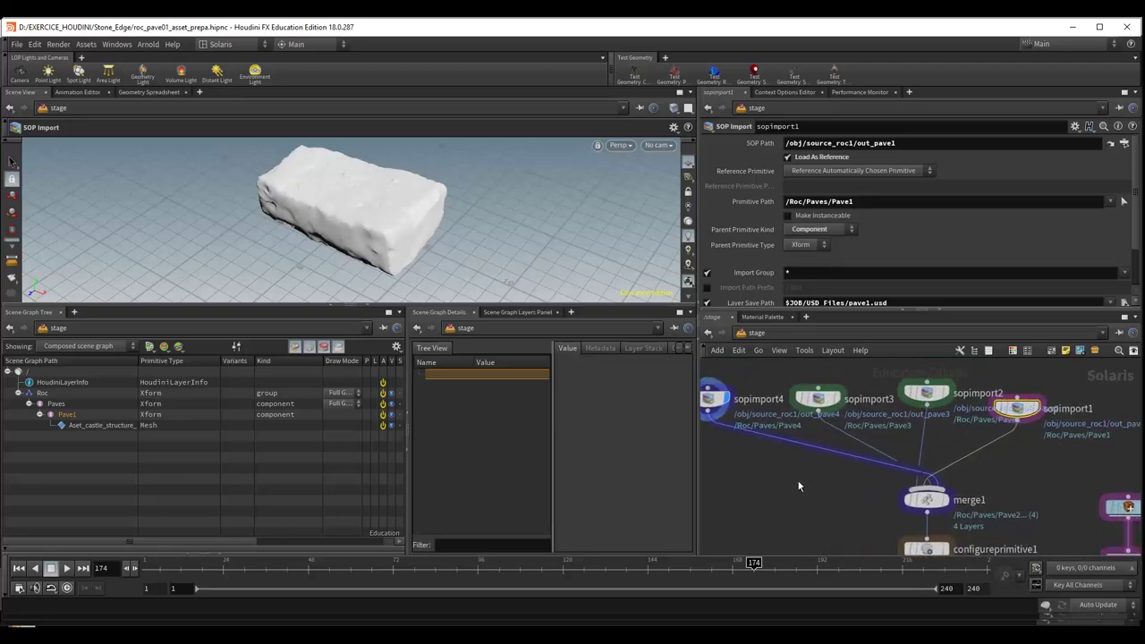
pyautogui.click(928, 398)
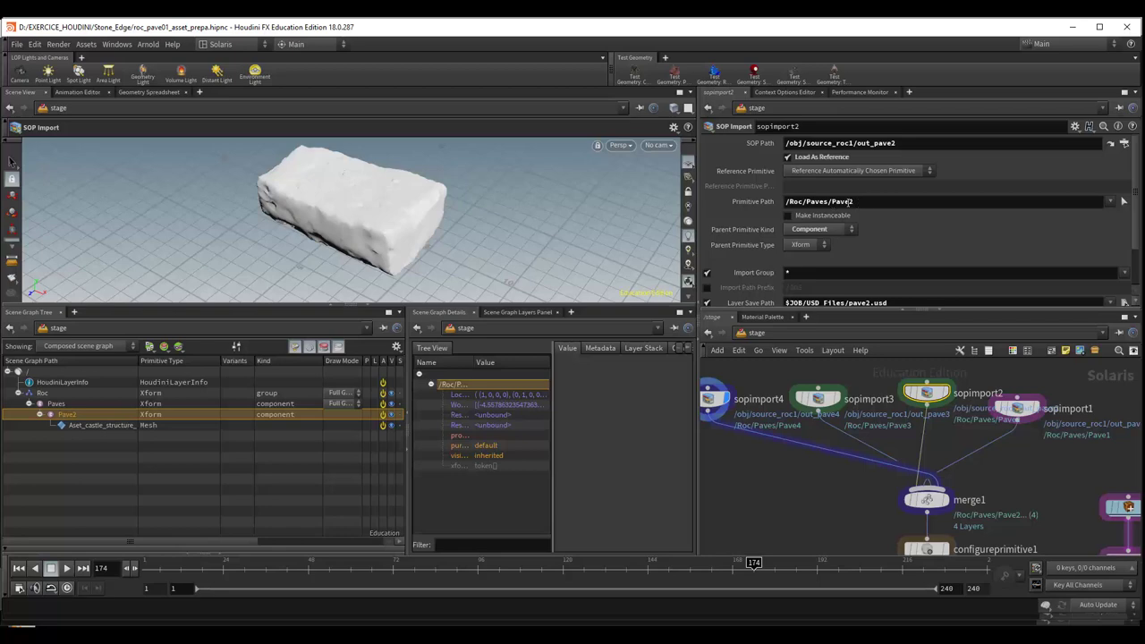
pyautogui.click(847, 203)
pyautogui.press('BackSpace')
# Step: Set the display flag on merge1 and select it to show all four paves
pyautogui.moveTo(945, 445); pyautogui.dragTo(952, 411, button='middle')
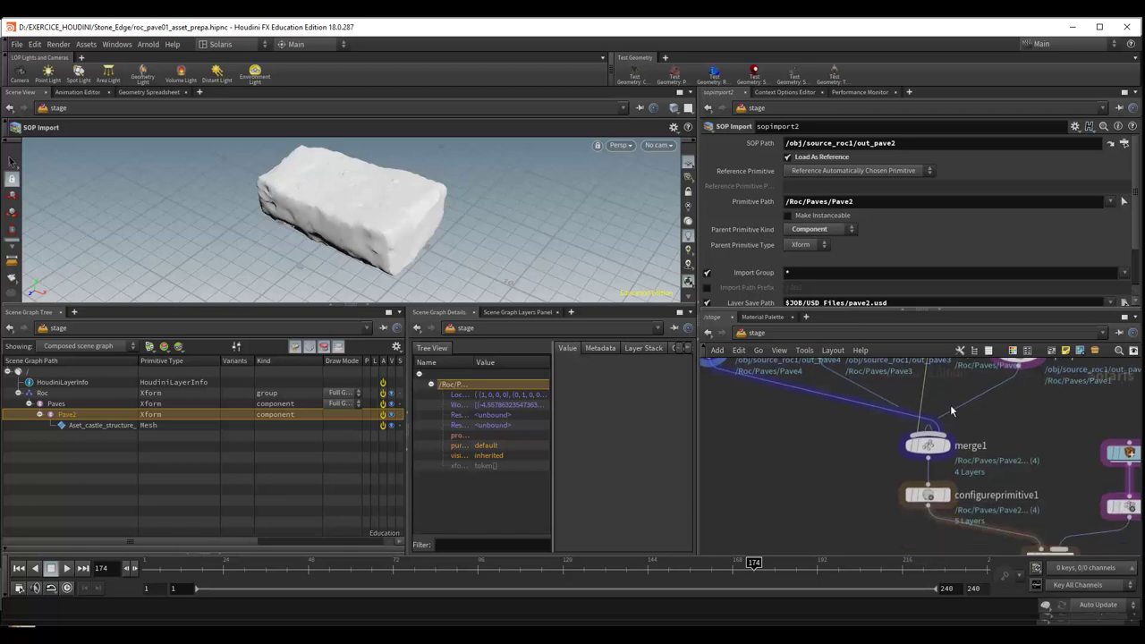
pyautogui.click(946, 452)
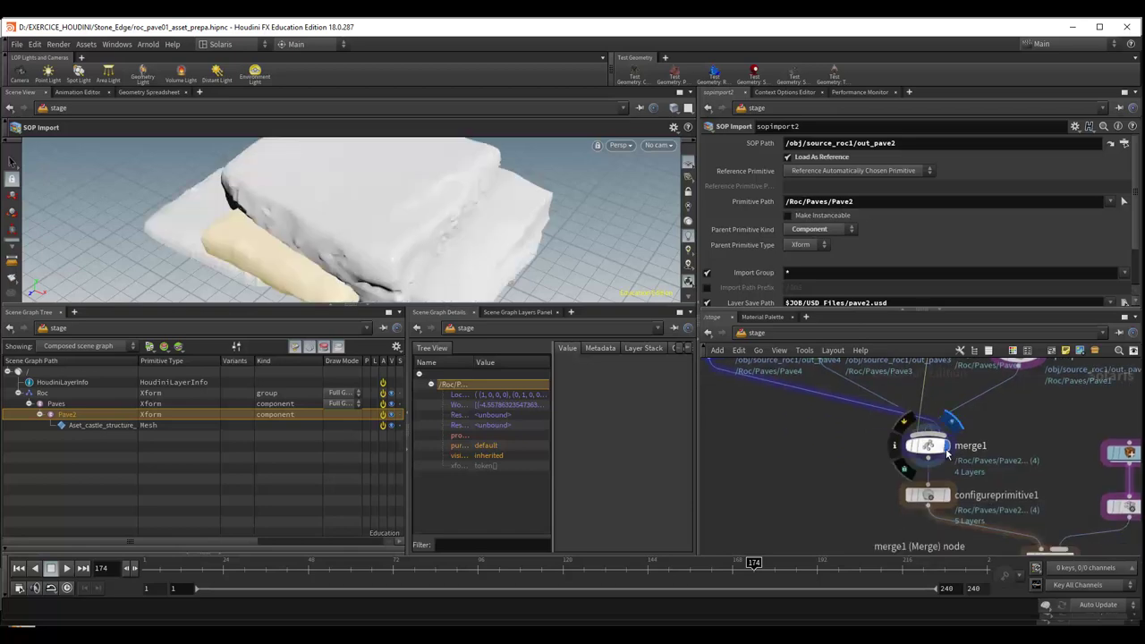
pyautogui.click(930, 446)
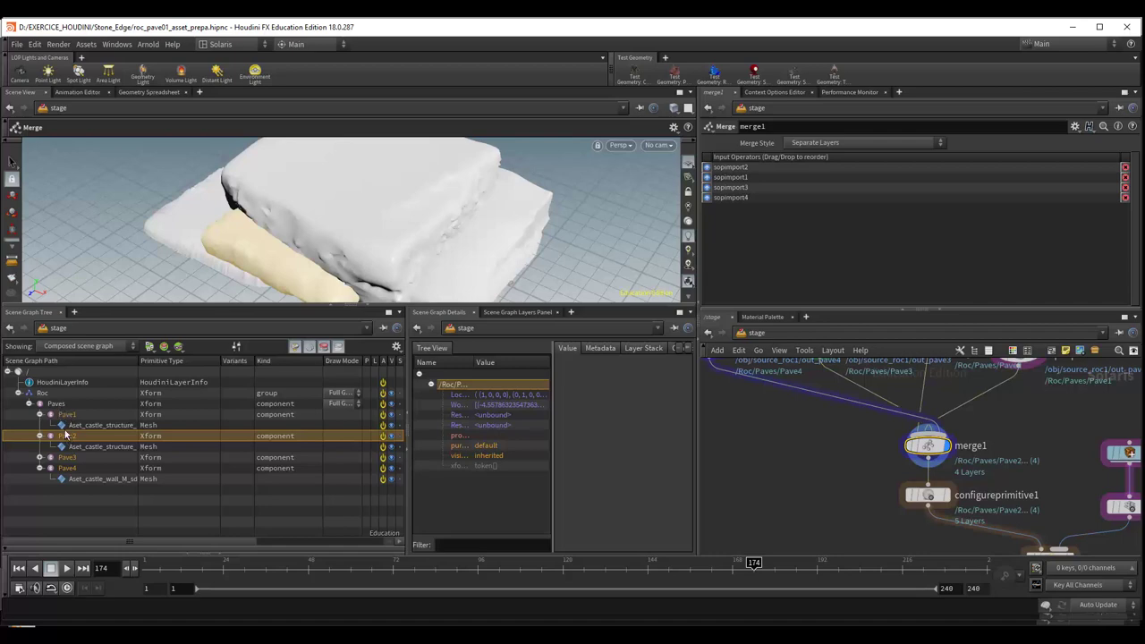
# Step: Collapse Pave1, Pave2 and Pave4 in the scene graph and select configureprimitive1
pyautogui.click(67, 417)
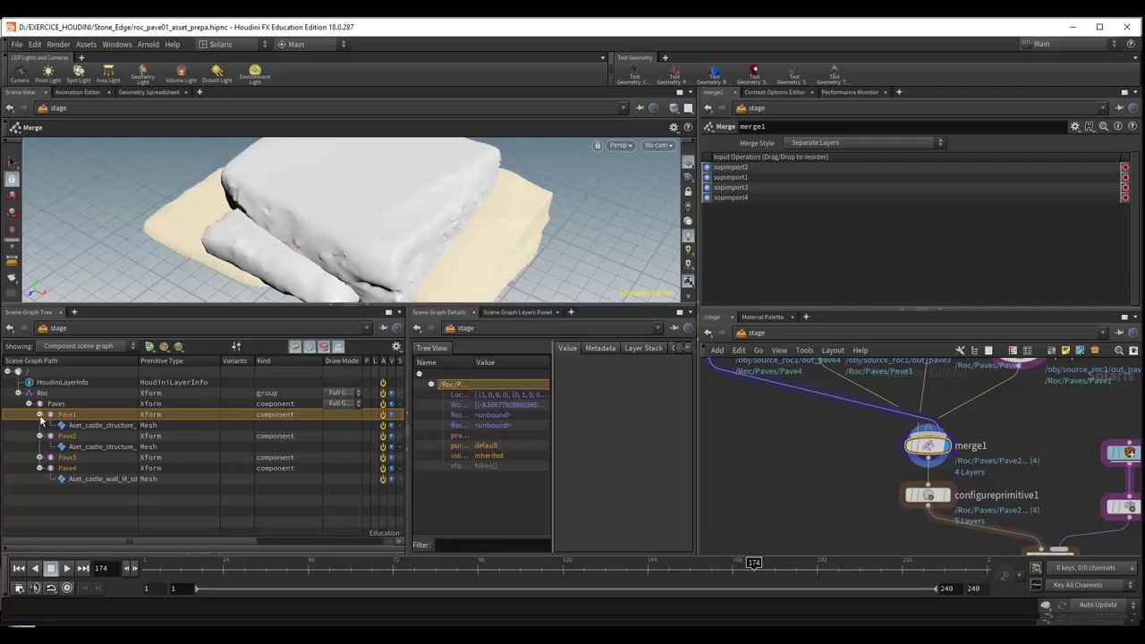
pyautogui.click(39, 415)
pyautogui.click(39, 426)
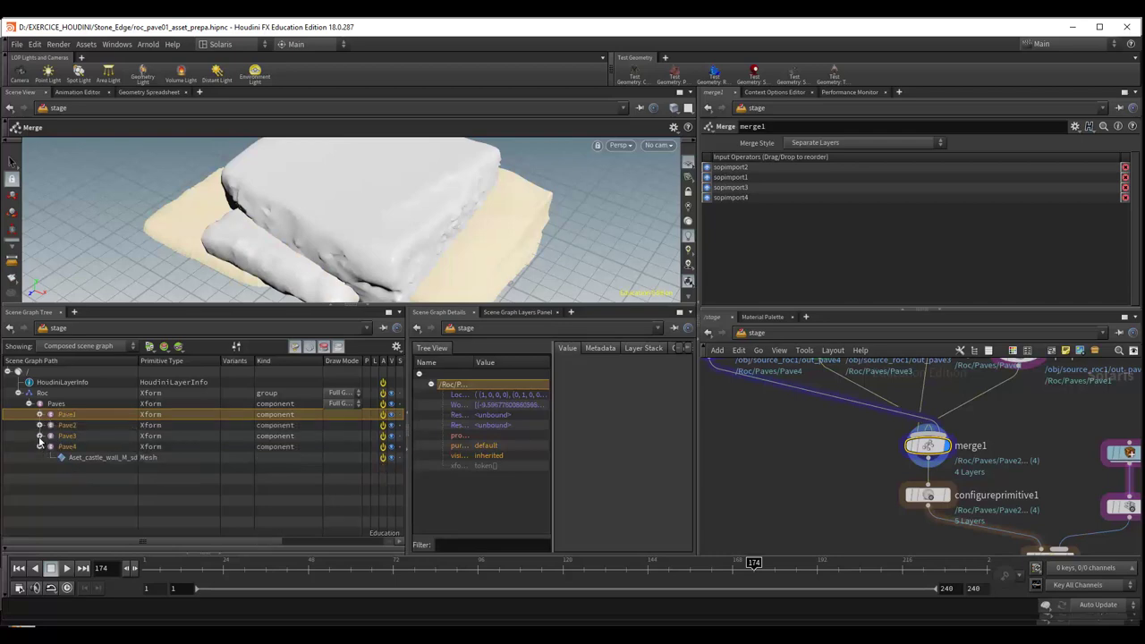
pyautogui.click(39, 446)
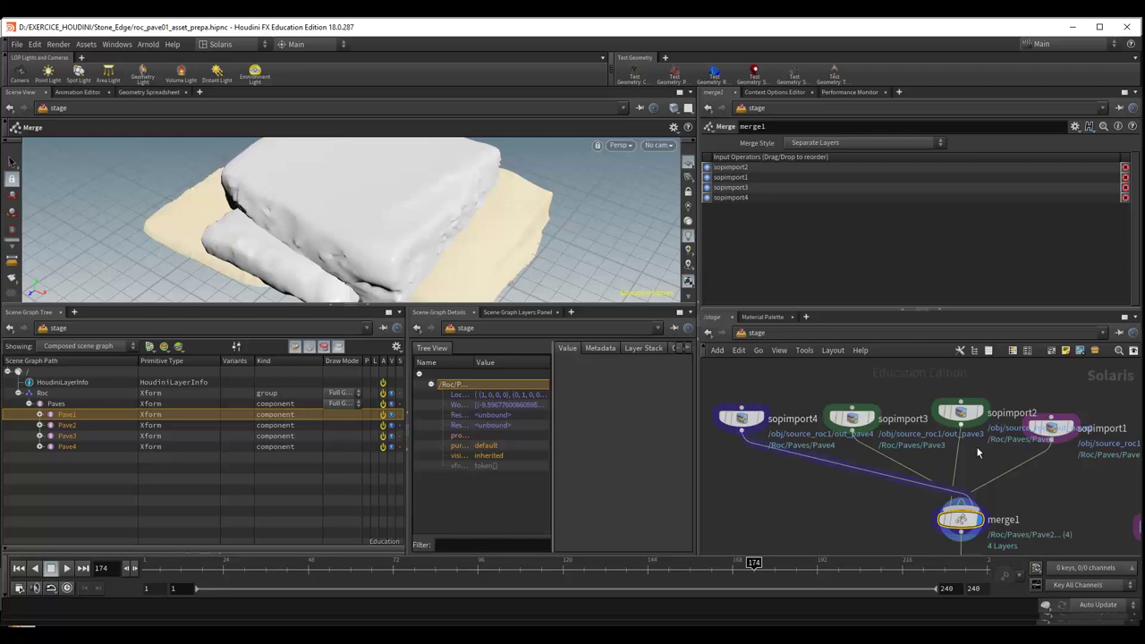
pyautogui.moveTo(887, 530)
pyautogui.mouseDown(button='middle')
pyautogui.moveTo(841, 449)
pyautogui.moveTo(800, 408)
pyautogui.mouseUp(button='middle')
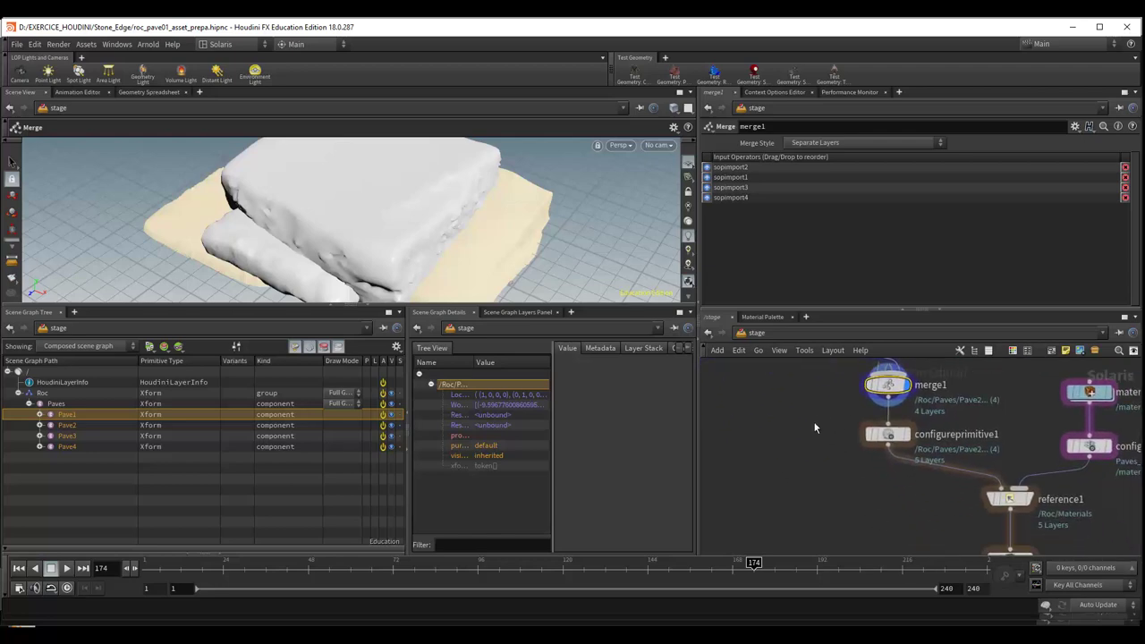
pyautogui.click(865, 400)
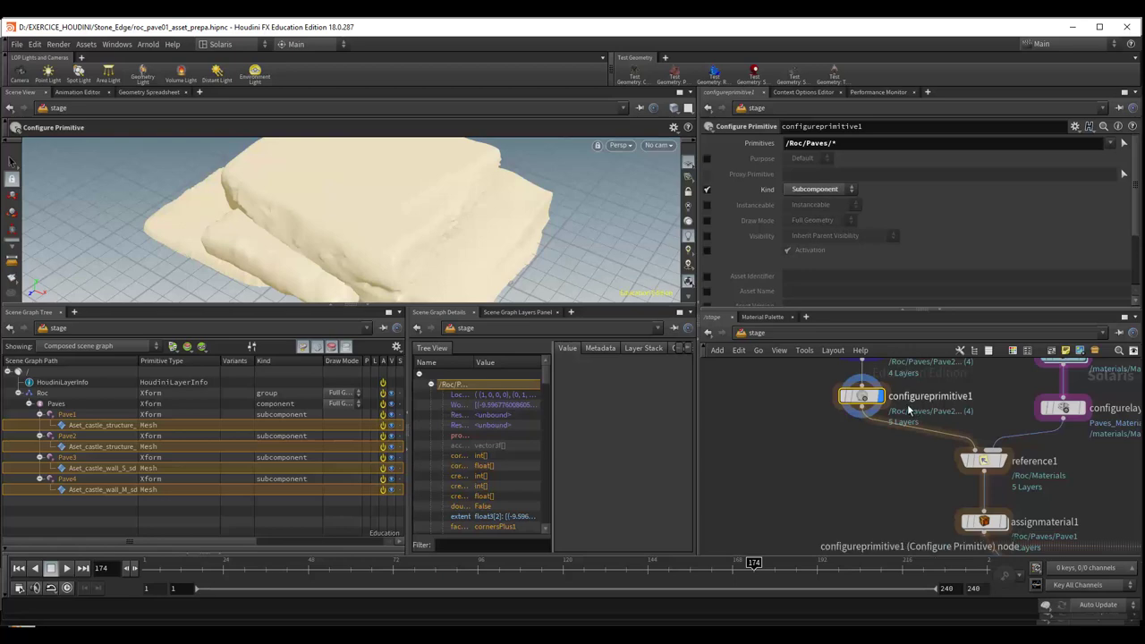
# Step: Keep Subcomponent as the Pave primitives' kind and collapse Pave1–Pave4 in the scene graph
pyautogui.click(812, 192)
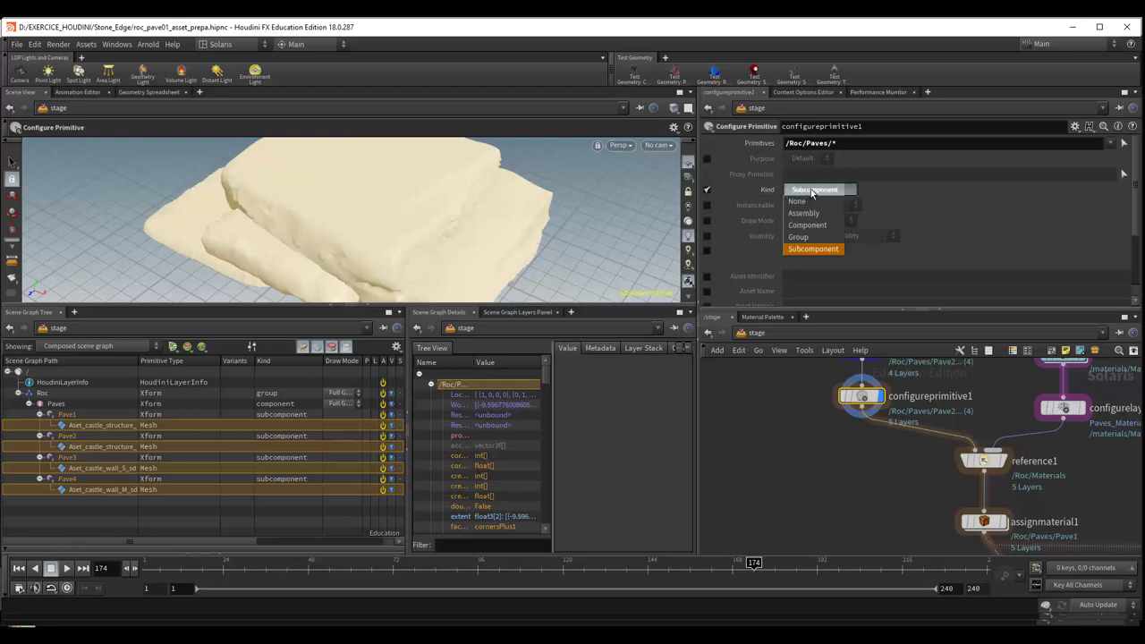
pyautogui.click(810, 250)
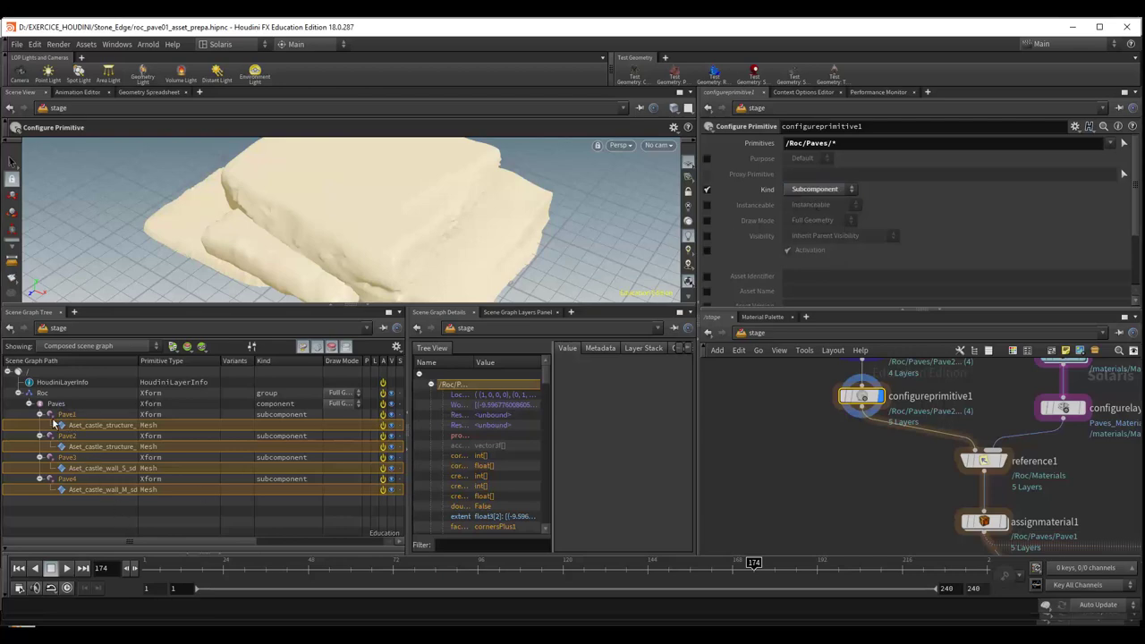
pyautogui.click(39, 414)
pyautogui.click(39, 426)
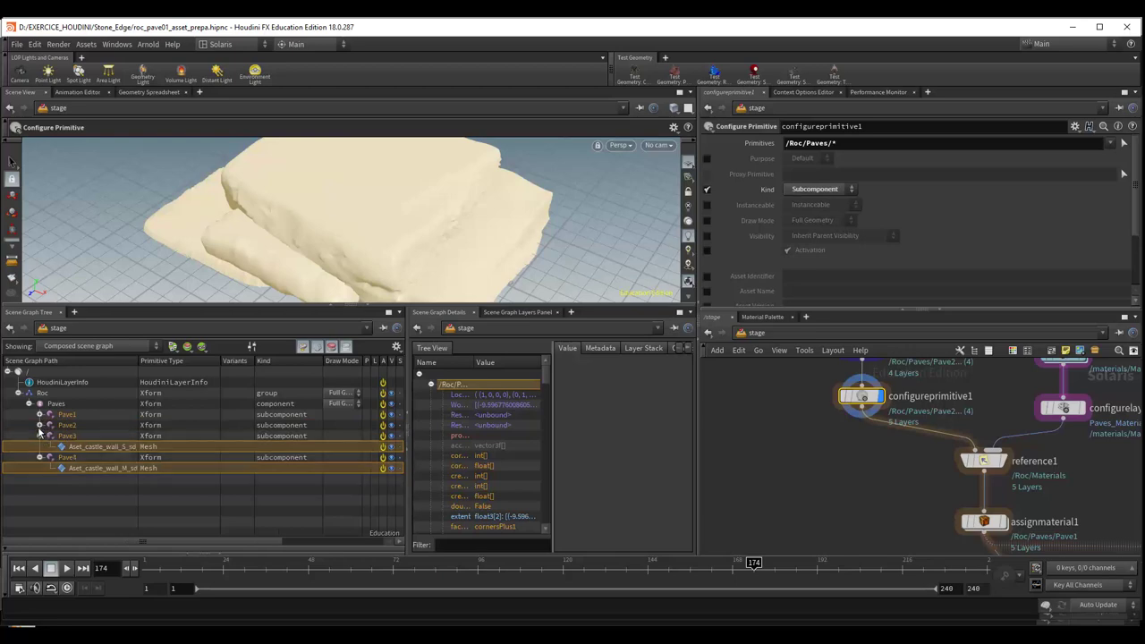
pyautogui.click(40, 436)
pyautogui.click(40, 446)
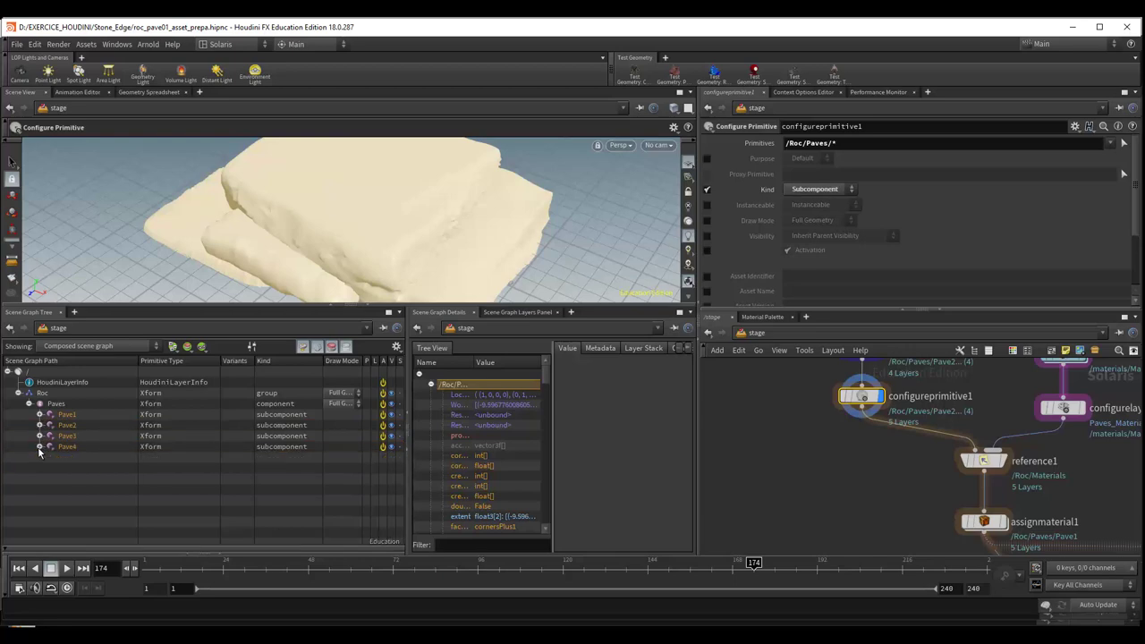
# Step: Open materiallibrary1's settings, showing Mat_pave1–Mat_pave4 under /materials
pyautogui.moveTo(818, 515); pyautogui.dragTo(781, 542, button='middle')
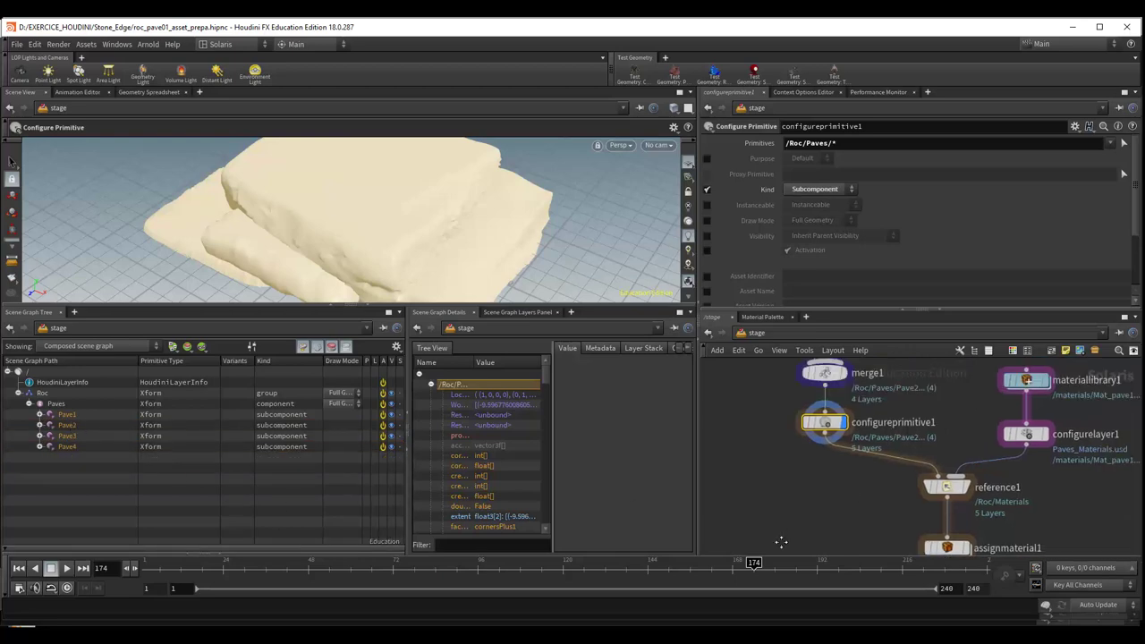
pyautogui.moveTo(869, 472); pyautogui.dragTo(823, 518, button='middle')
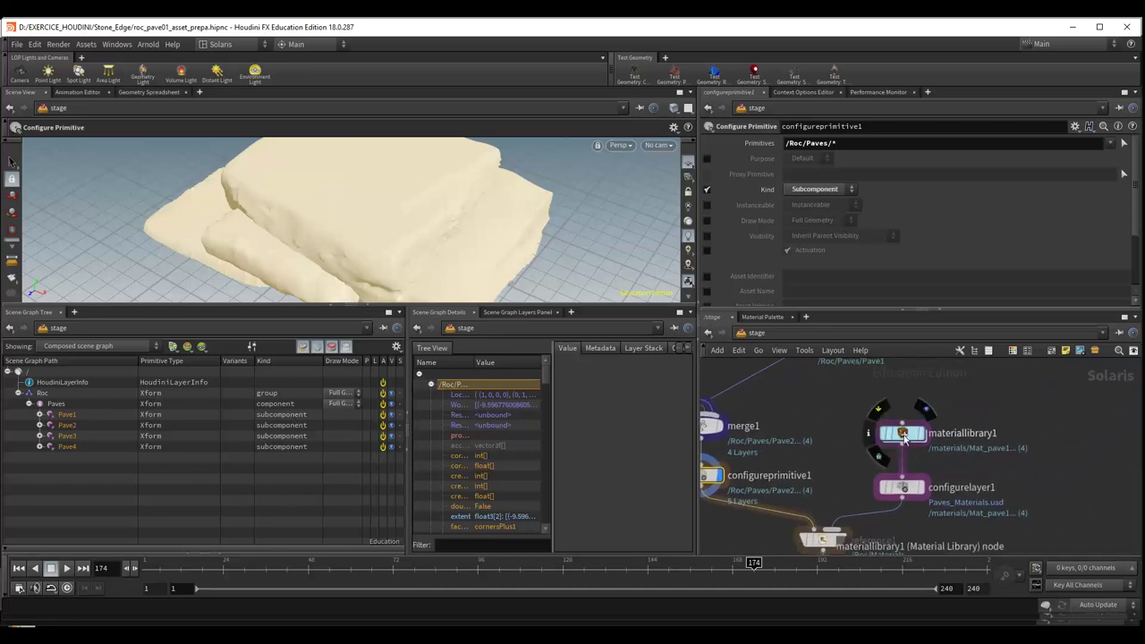
pyautogui.click(903, 436)
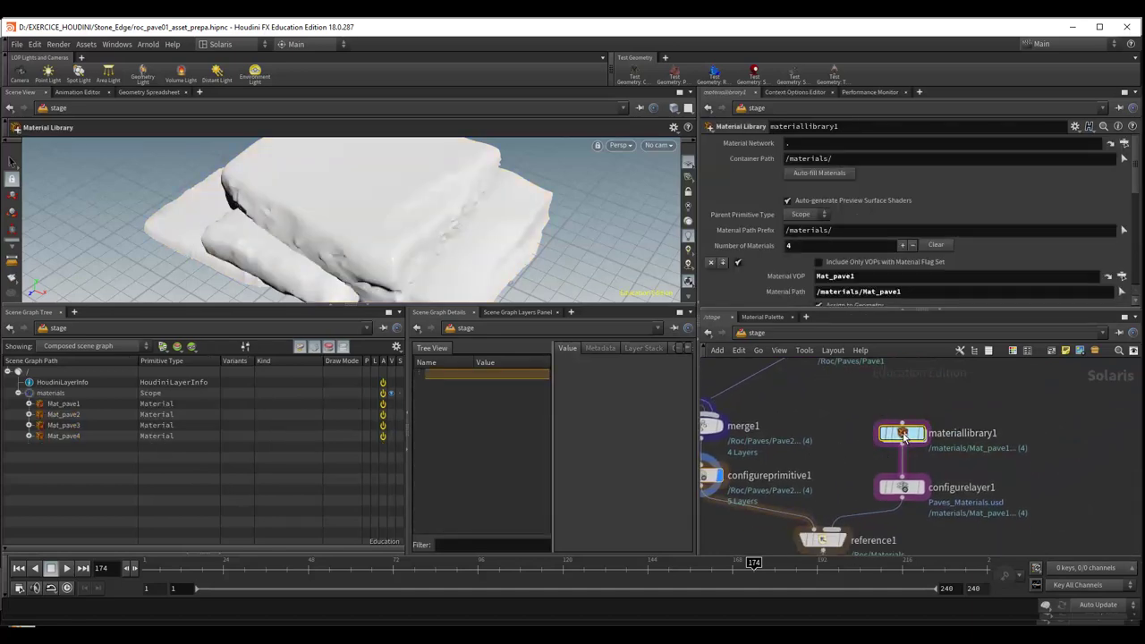
pyautogui.doubleClick(903, 435)
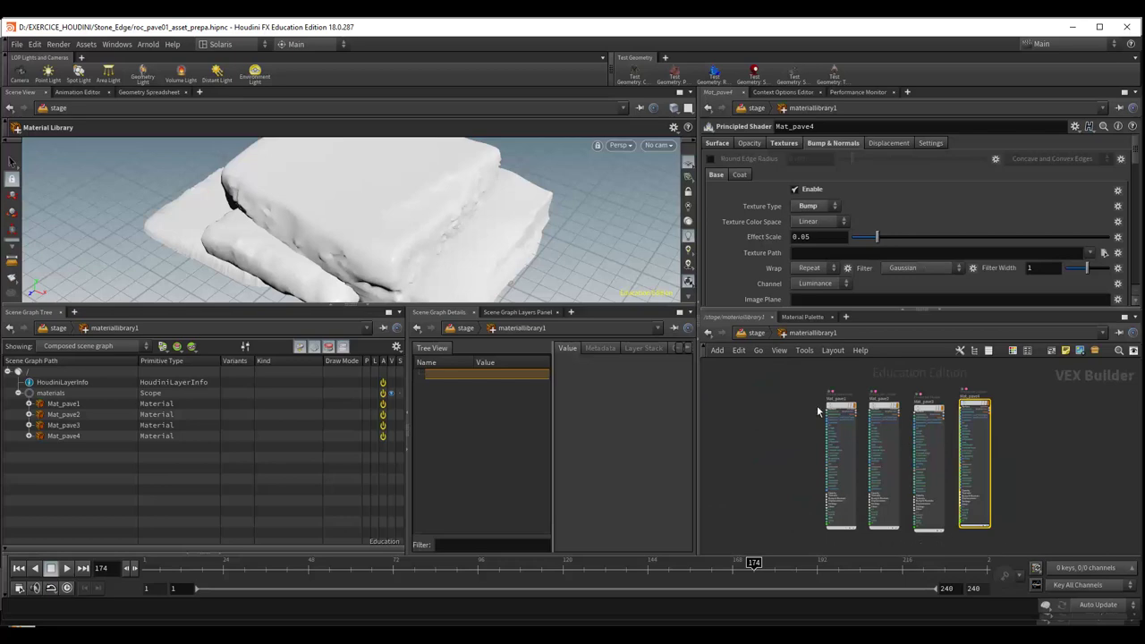
pyautogui.click(757, 334)
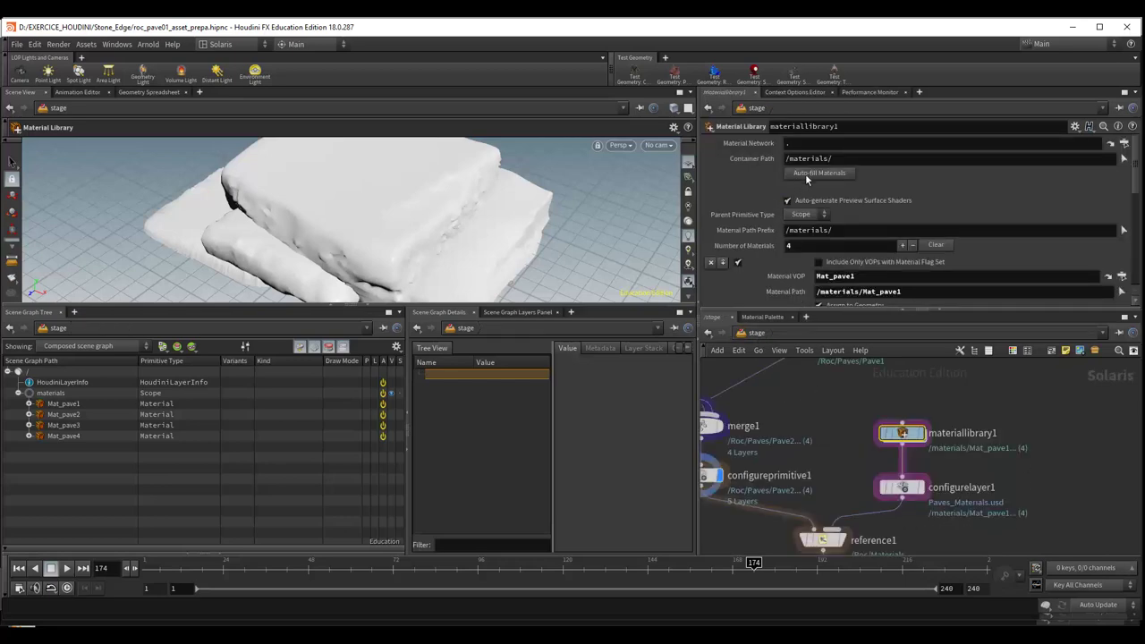
pyautogui.moveTo(828, 427); pyautogui.dragTo(881, 394, button='middle')
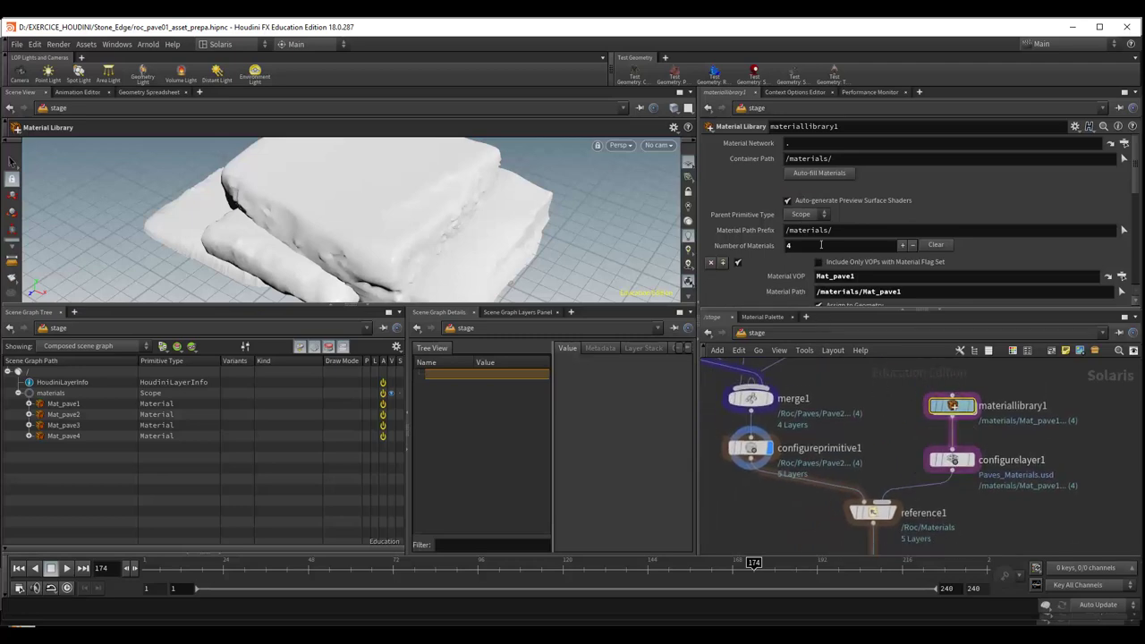
pyautogui.scroll(-2, 807, 214)
pyautogui.scroll(-3, 808, 214)
pyautogui.scroll(-2, 809, 242)
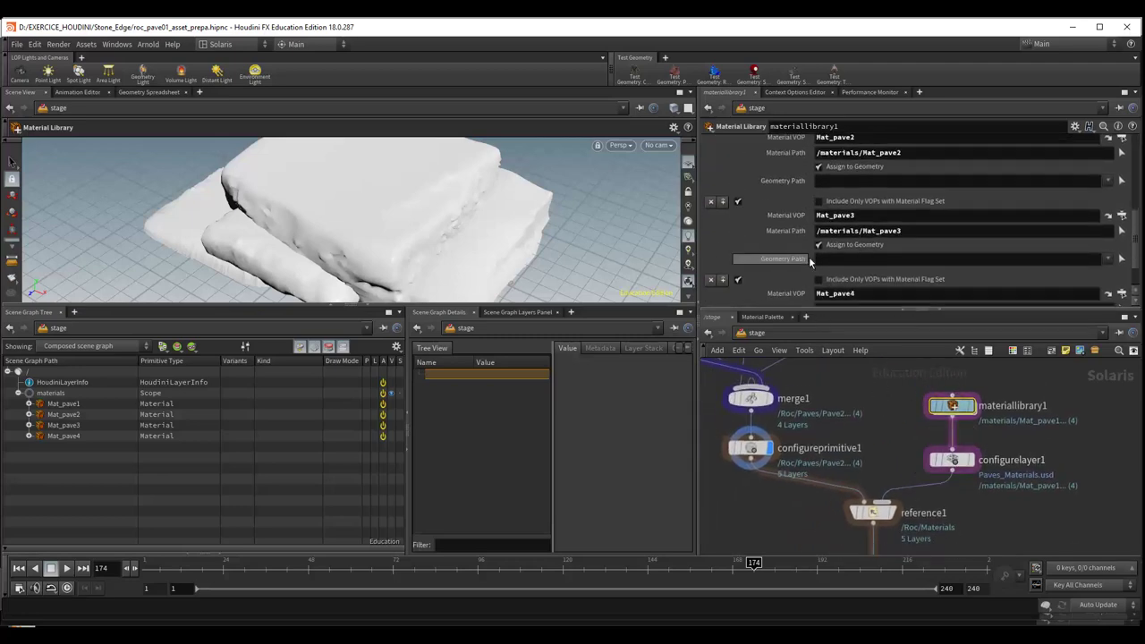
pyautogui.scroll(-1, 809, 257)
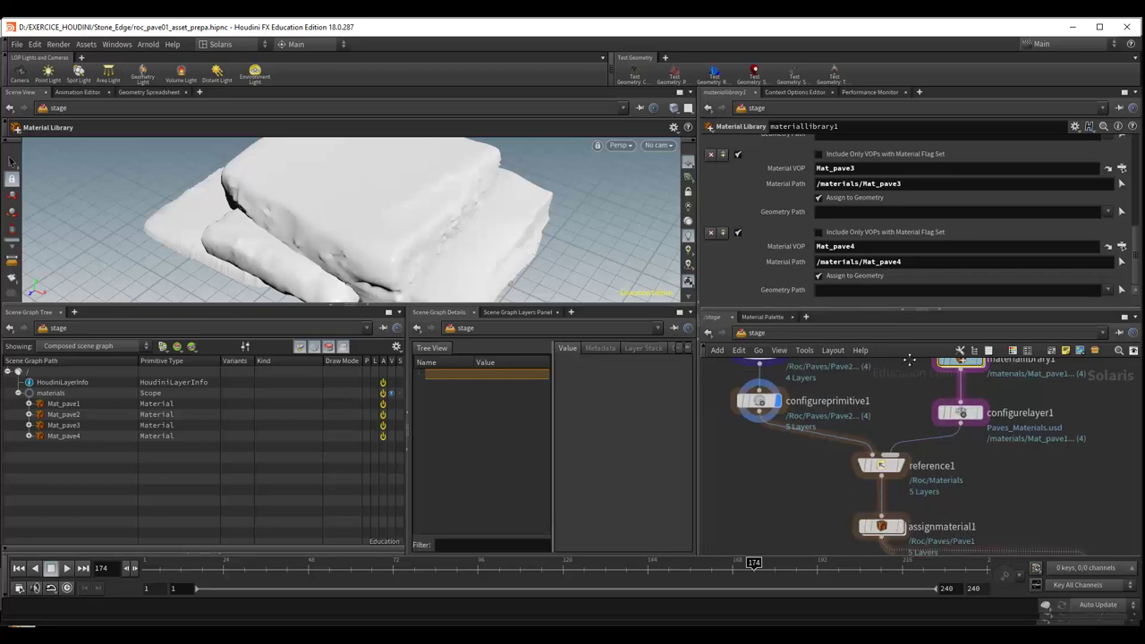
pyautogui.scroll(-2, 890, 474)
pyautogui.scroll(-3, 886, 483)
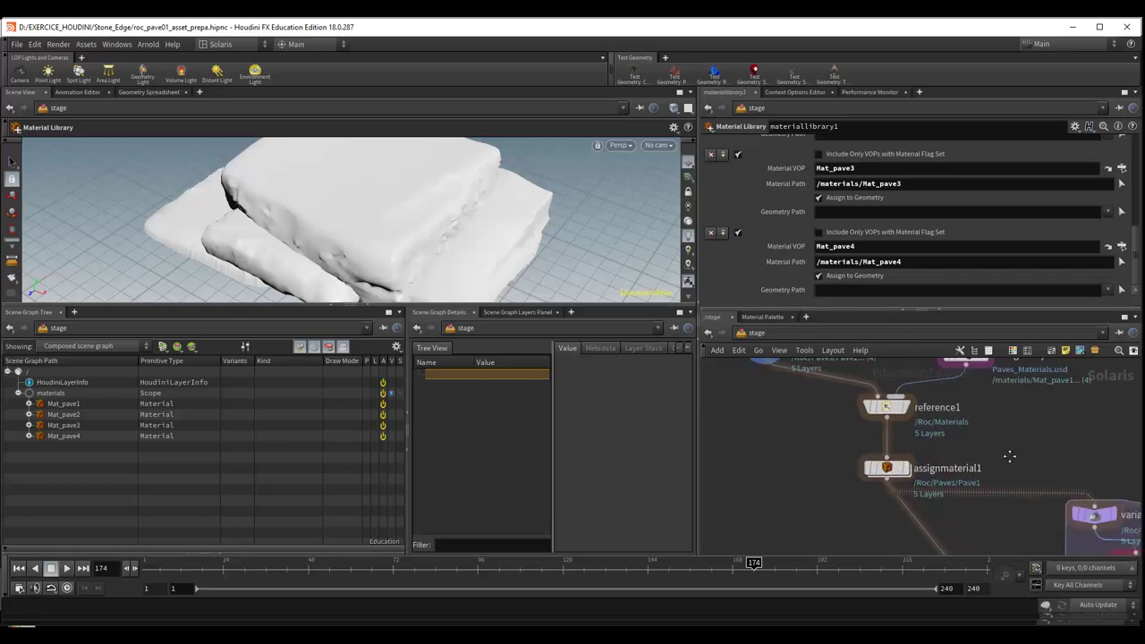
pyautogui.scroll(3, 921, 483)
pyautogui.scroll(2, 928, 506)
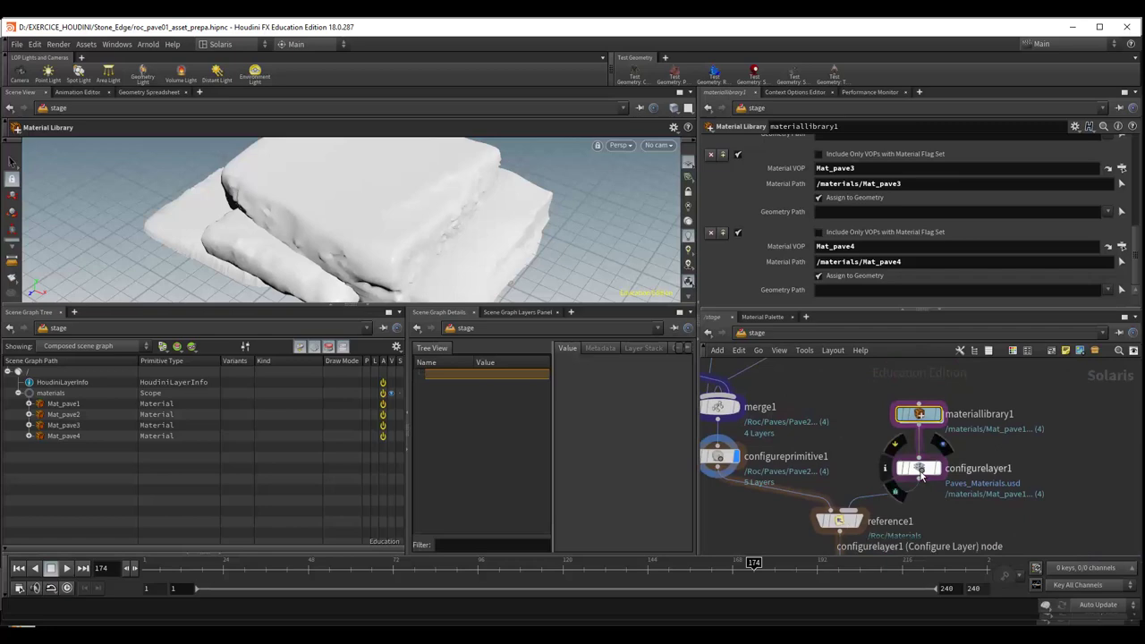
# Step: Confirm configurelayer1 saves to Paves_Materials.usd, then open reference1's settings
pyautogui.click(920, 472)
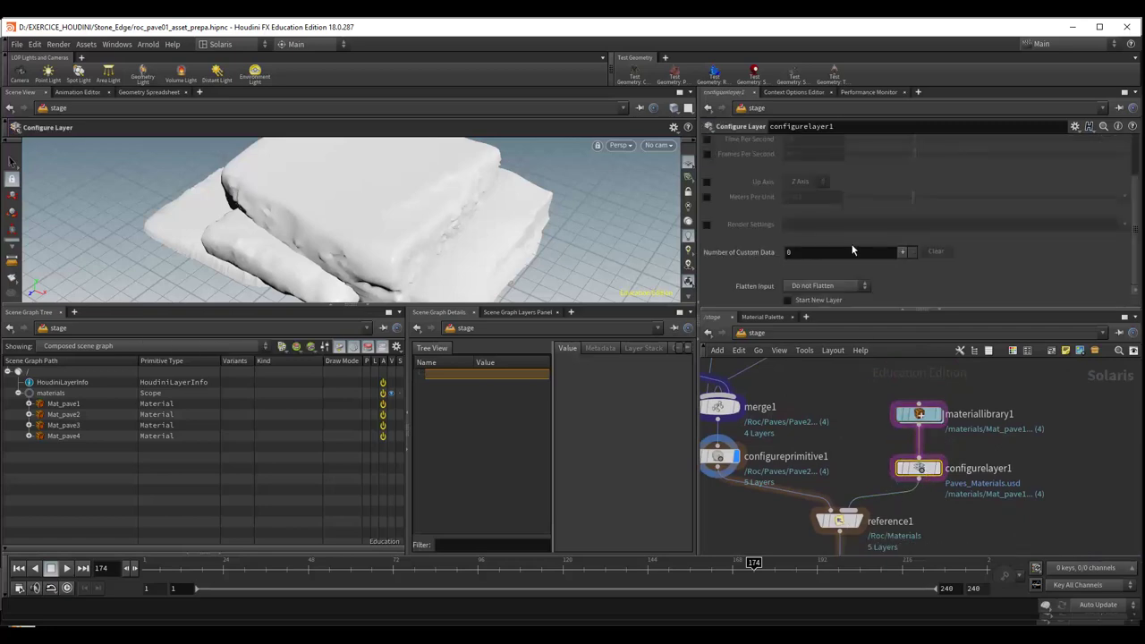
pyautogui.scroll(3, 852, 247)
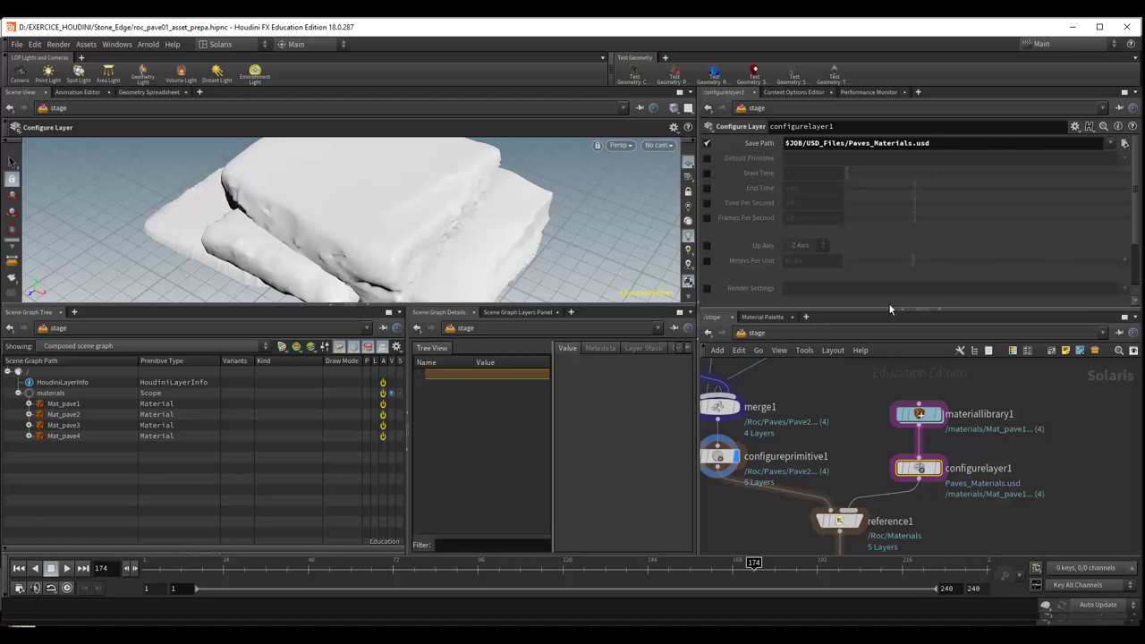
pyautogui.moveTo(1085, 480); pyautogui.dragTo(1110, 391, button='middle')
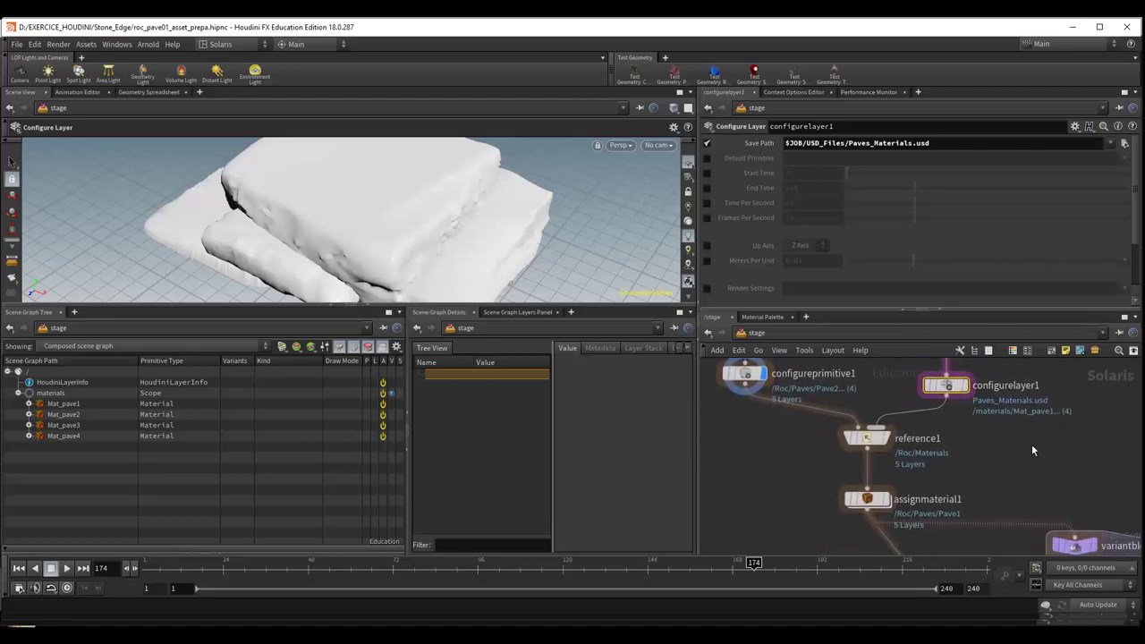
pyautogui.click(866, 438)
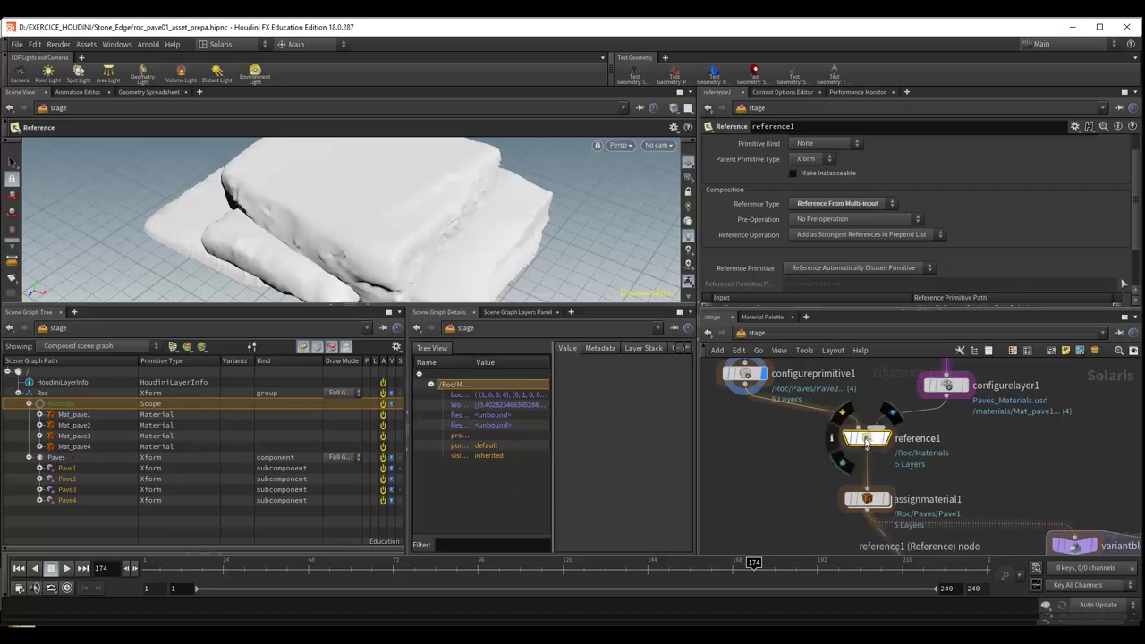
pyautogui.scroll(-1, 801, 227)
pyautogui.scroll(-1, 801, 228)
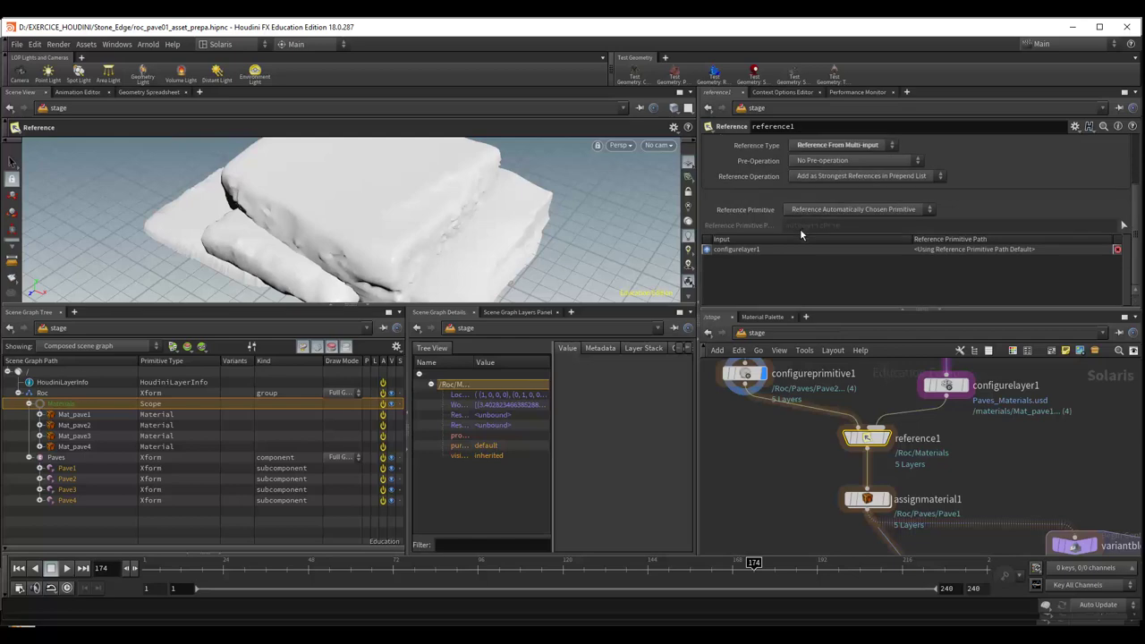
pyautogui.scroll(2, 800, 228)
pyautogui.scroll(1, 769, 192)
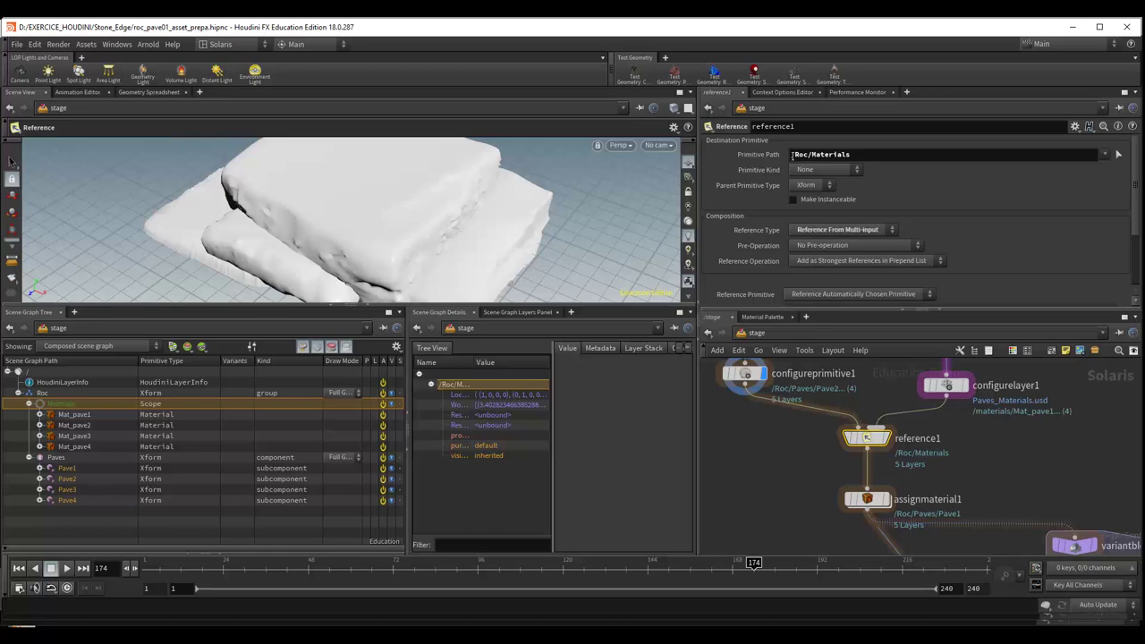
pyautogui.moveTo(802, 443); pyautogui.dragTo(832, 592, button='middle')
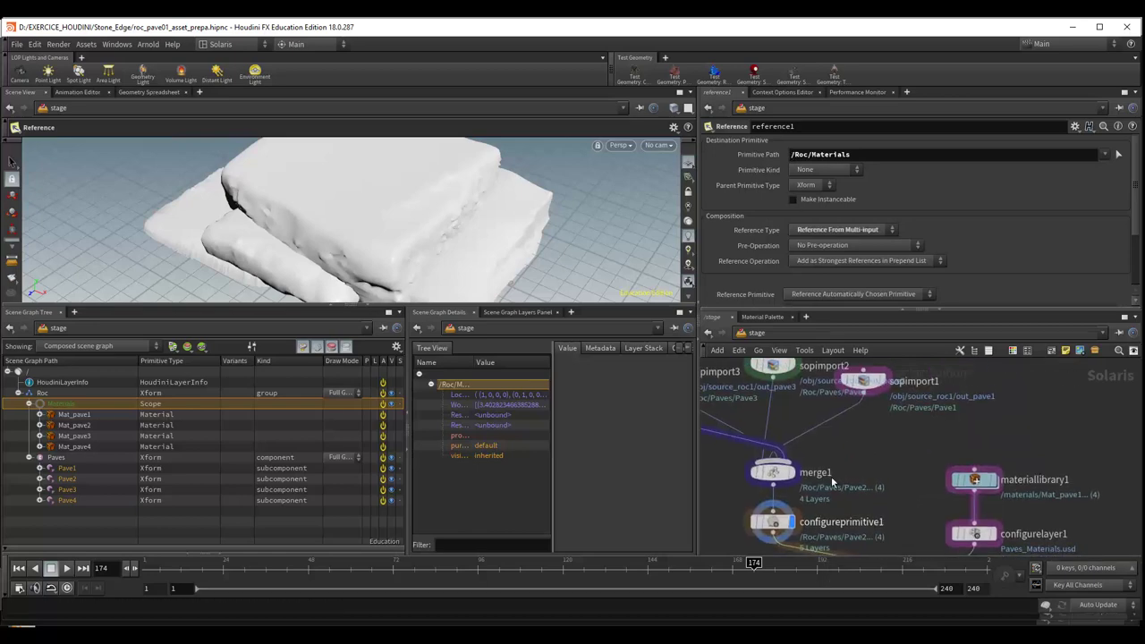
pyautogui.click(874, 384)
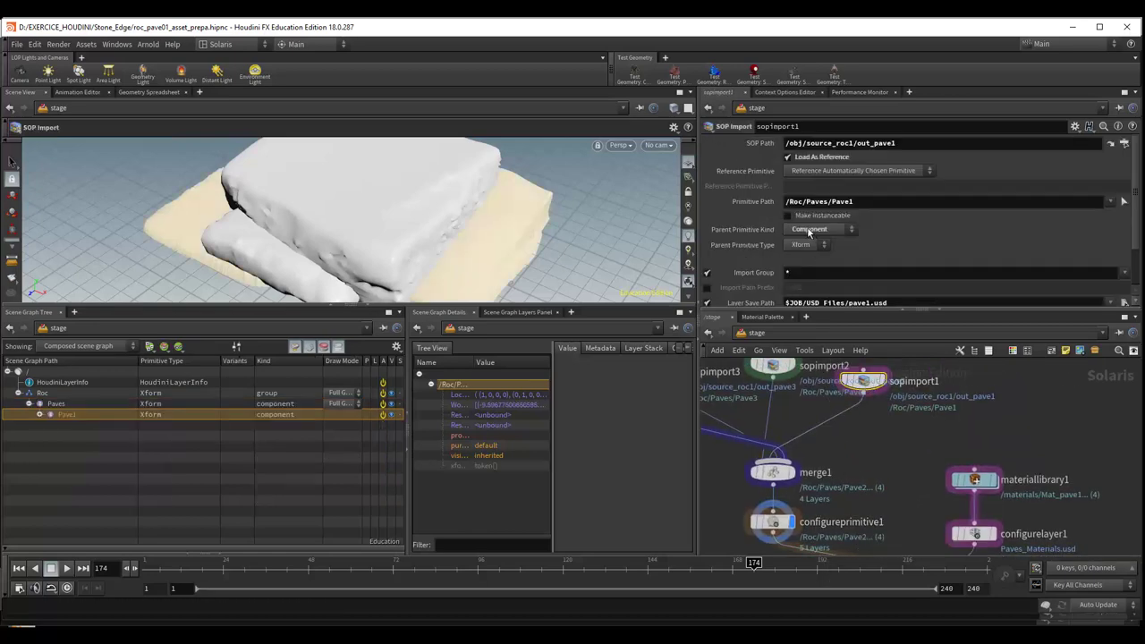
pyautogui.moveTo(904, 536); pyautogui.dragTo(891, 390, button='middle')
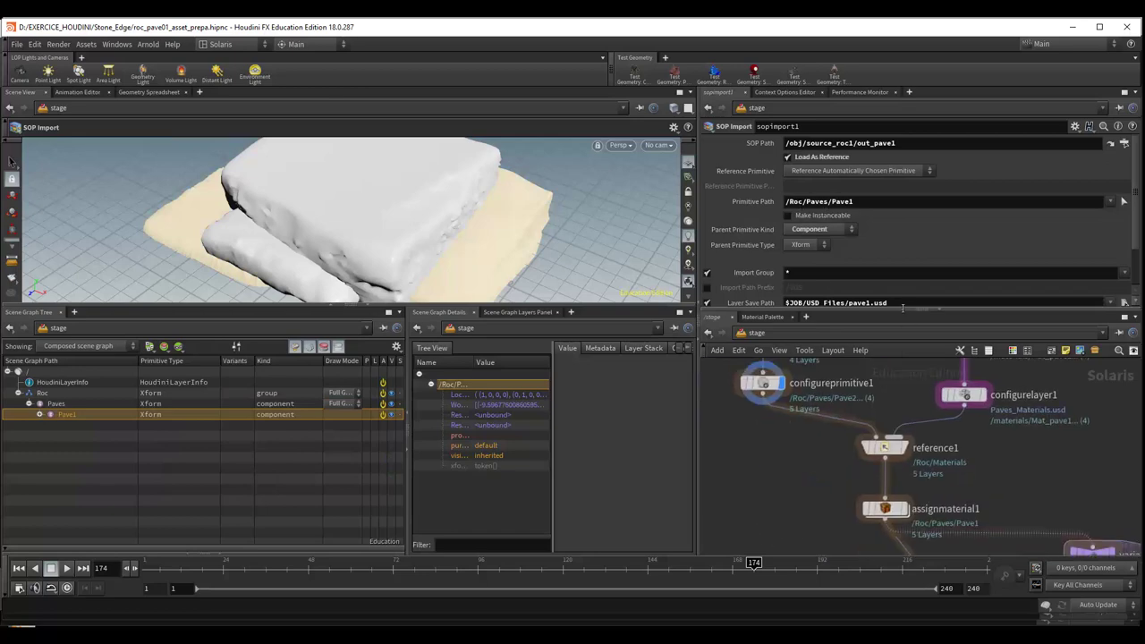
pyautogui.click(886, 440)
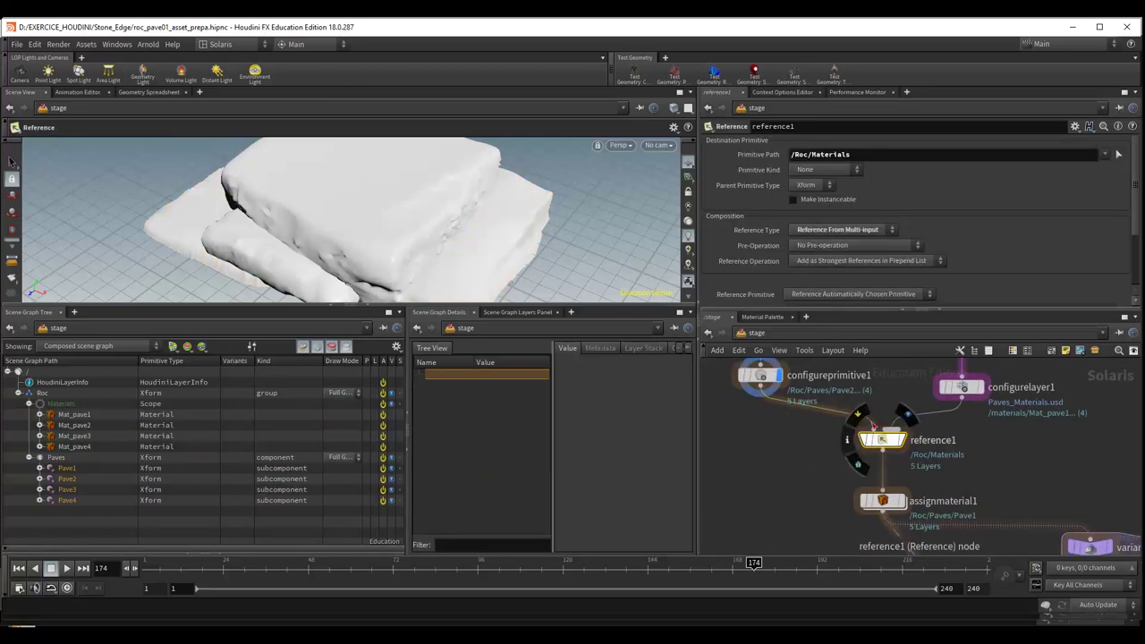
pyautogui.click(43, 394)
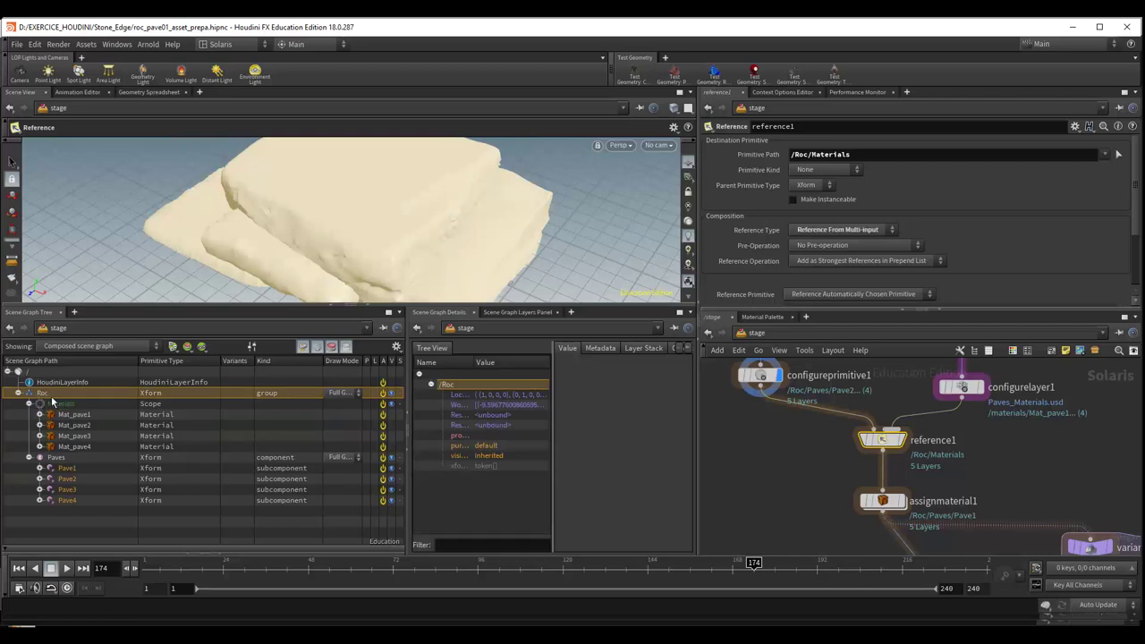
pyautogui.moveTo(798, 448)
pyautogui.mouseDown(button='middle')
pyautogui.moveTo(775, 429)
pyautogui.moveTo(754, 373)
pyautogui.mouseUp(button='middle')
pyautogui.moveTo(847, 375); pyautogui.dragTo(853, 400, button='middle')
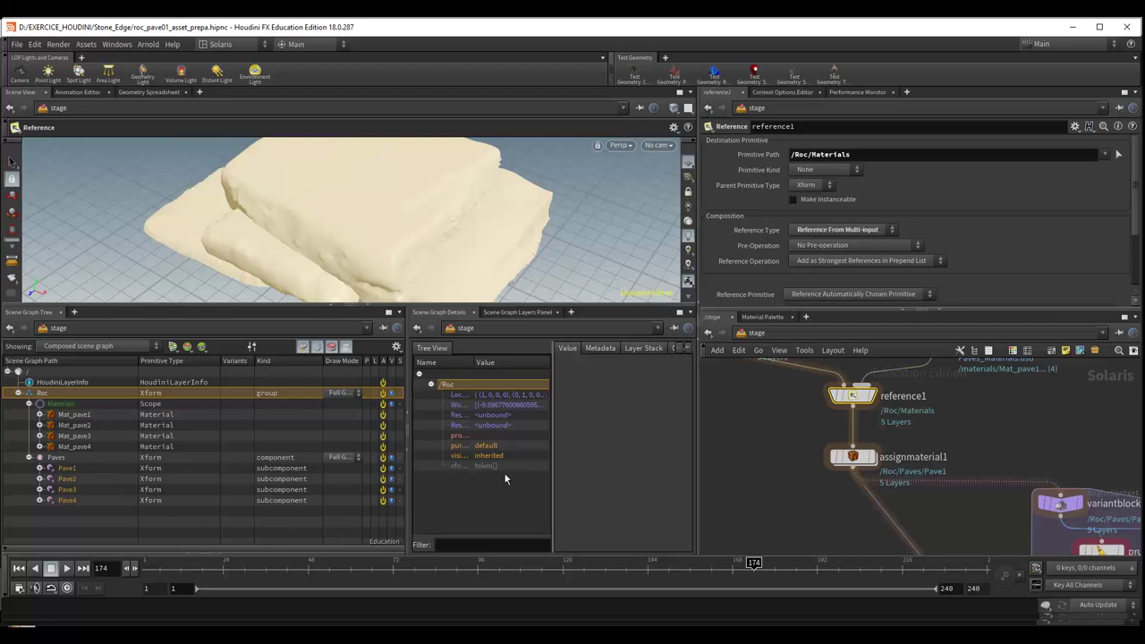
pyautogui.moveTo(807, 426)
pyautogui.mouseDown(button='middle')
pyautogui.moveTo(785, 403)
pyautogui.moveTo(796, 384)
pyautogui.mouseUp(button='middle')
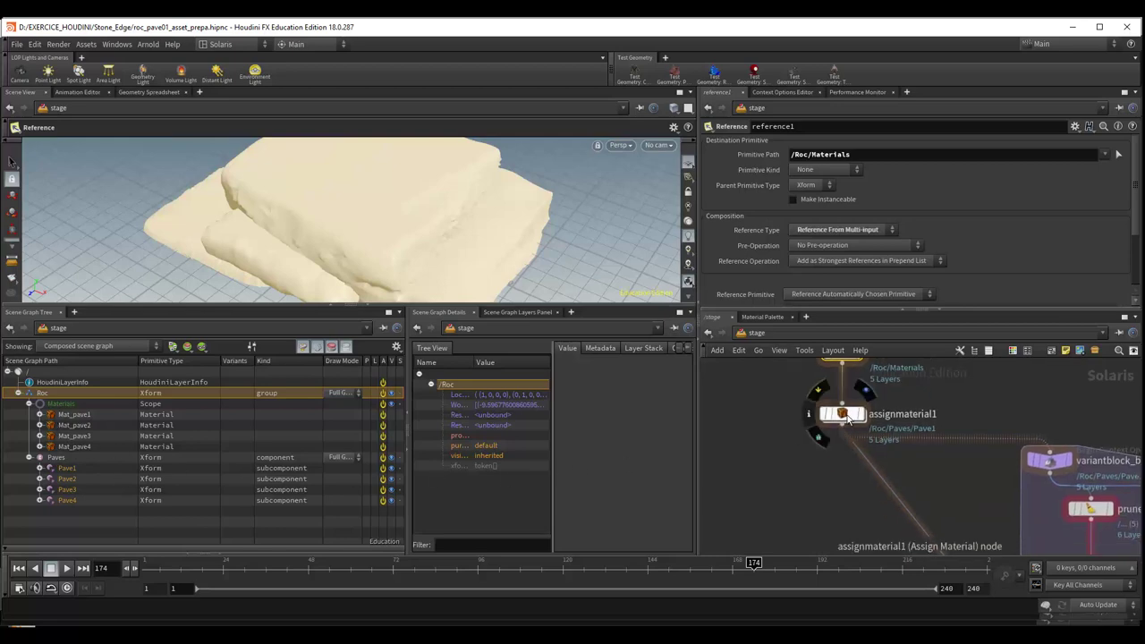
# Step: Inspect assignmaterial1's bindings of Mat_pave1–Mat_pave4 to each Pave, then zoom out to the variant block
pyautogui.click(842, 417)
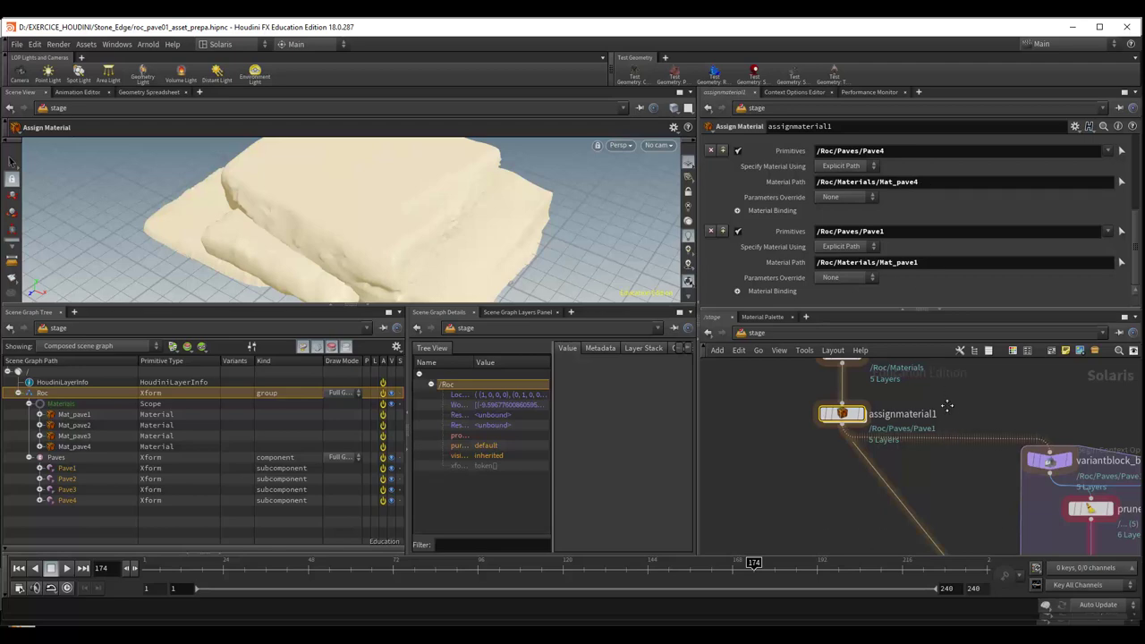
pyautogui.moveTo(960, 499)
pyautogui.mouseDown(button='middle')
pyautogui.moveTo(898, 430)
pyautogui.moveTo(769, 399)
pyautogui.mouseUp(button='middle')
pyautogui.scroll(-2, 899, 436)
pyautogui.scroll(-1, 764, 401)
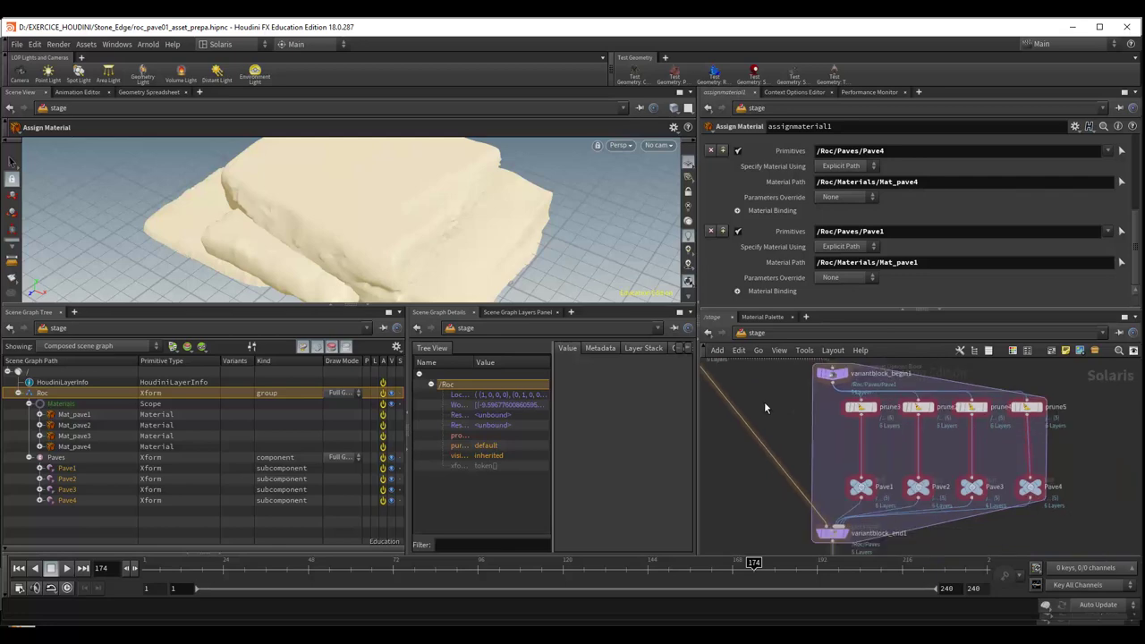
# Step: Open variantblock_begin1's settings with reference1 and assignmaterial1 framed above it
pyautogui.click(835, 379)
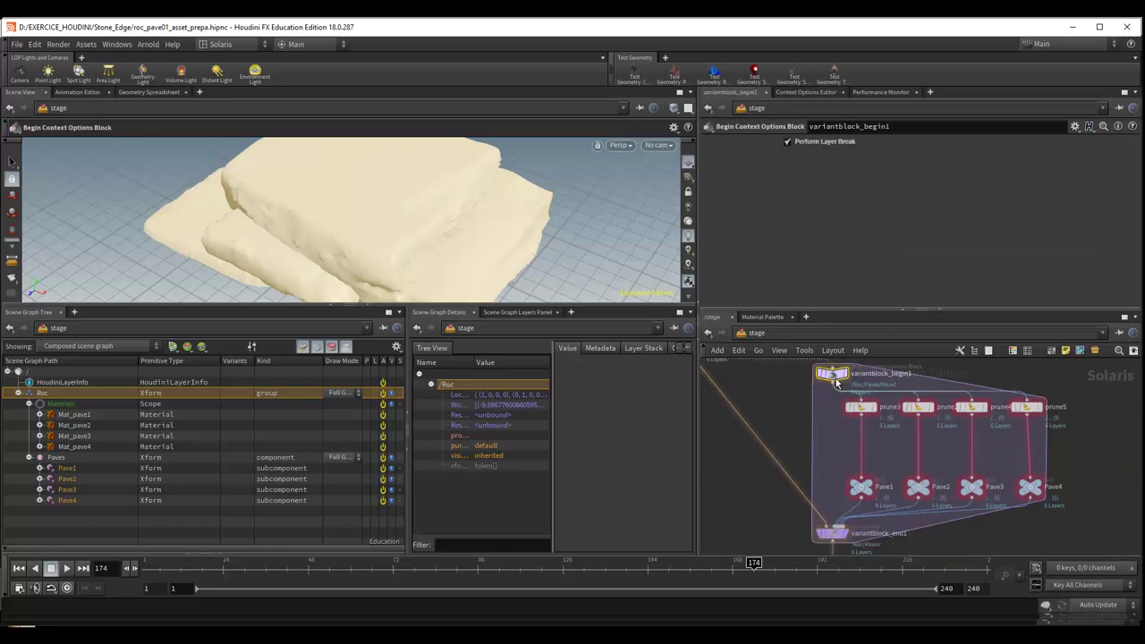
pyautogui.moveTo(800, 402); pyautogui.dragTo(805, 482, button='middle')
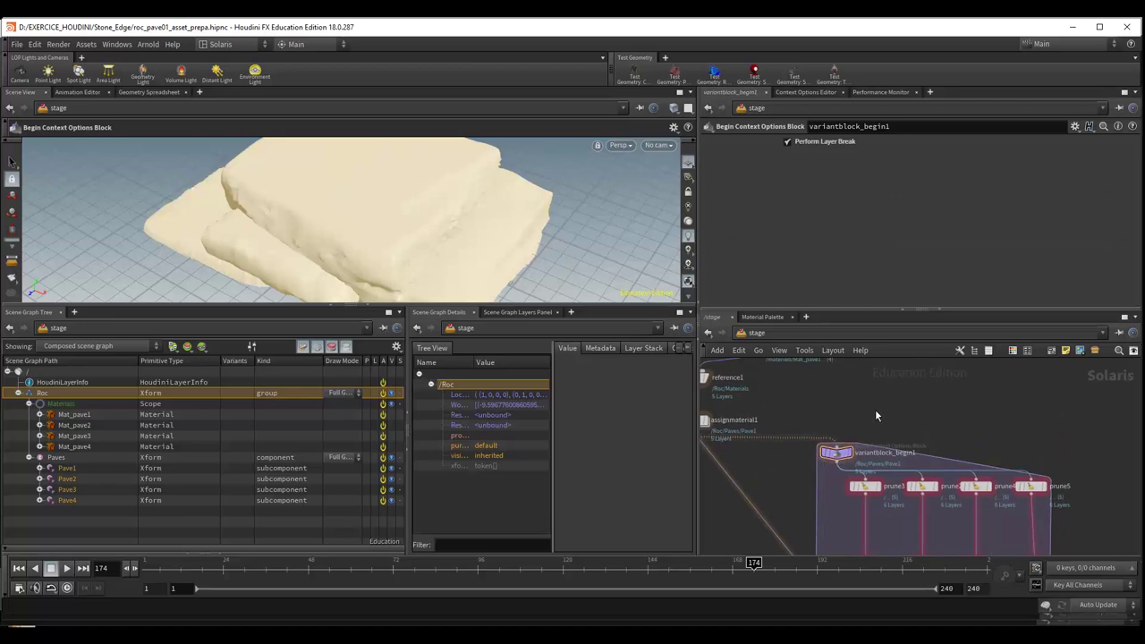
pyautogui.press('Tab')
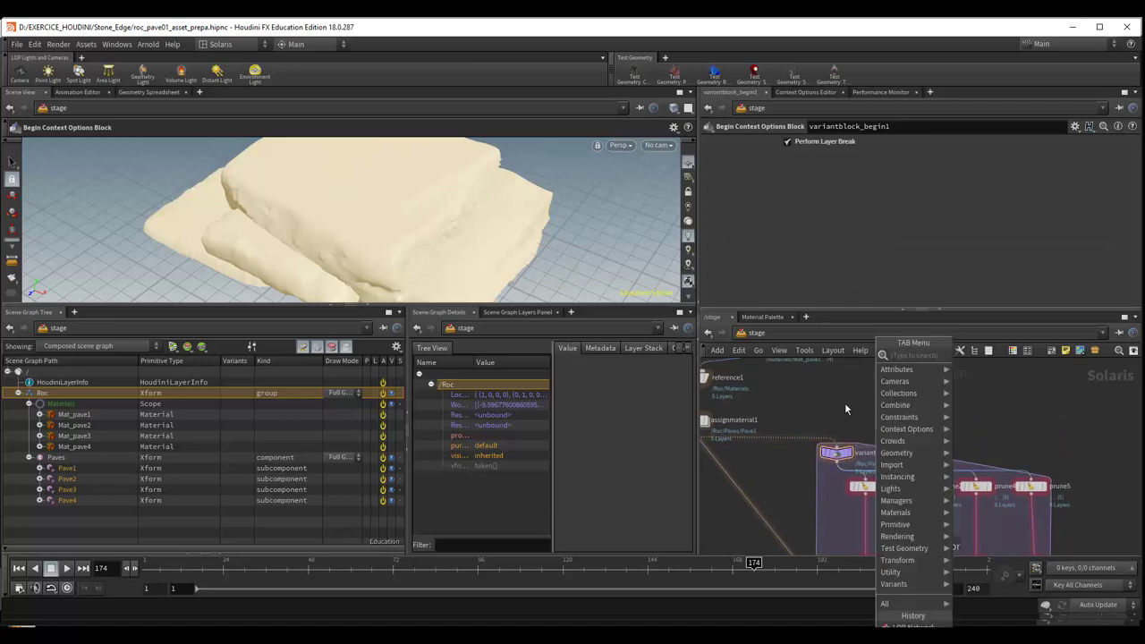
pyautogui.press('Escape')
pyautogui.scroll(3, 858, 434)
pyautogui.scroll(2, 872, 427)
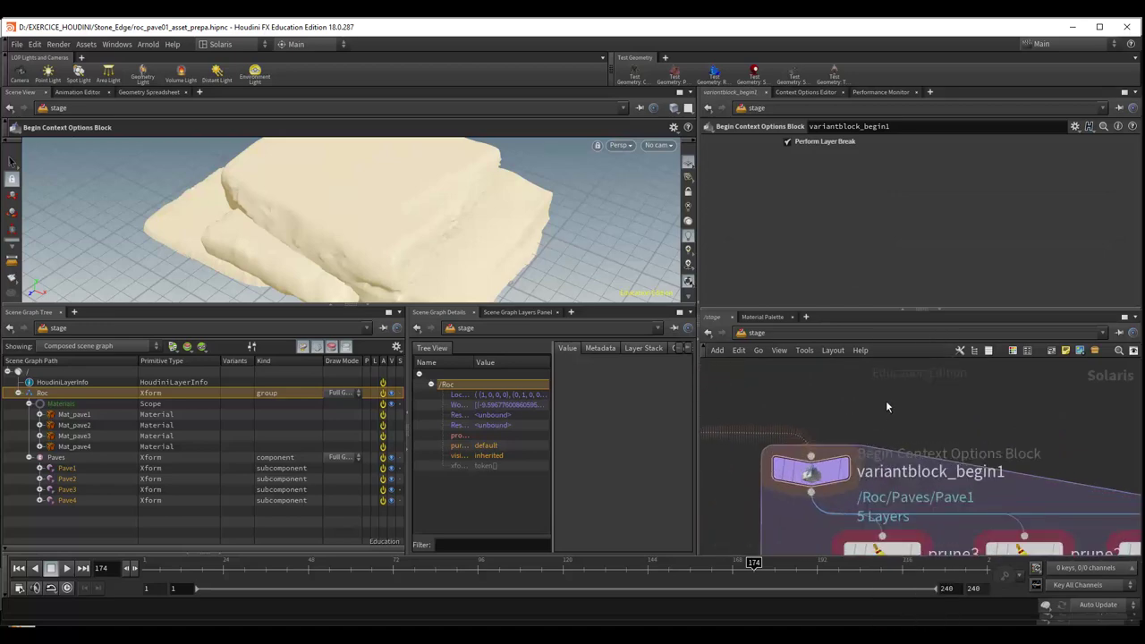
pyautogui.scroll(-2, 886, 404)
pyautogui.scroll(-1, 882, 401)
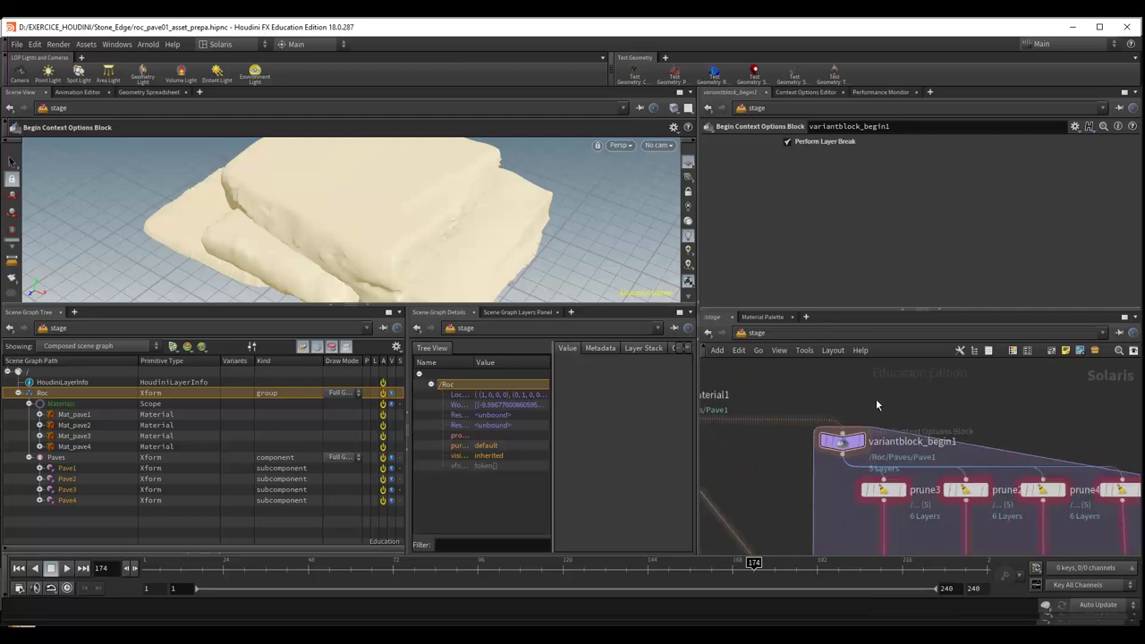
# Step: Search the node menu for 'var' without adding a node, then open prune3's settings
pyautogui.press('Tab')
pyautogui.write('var')
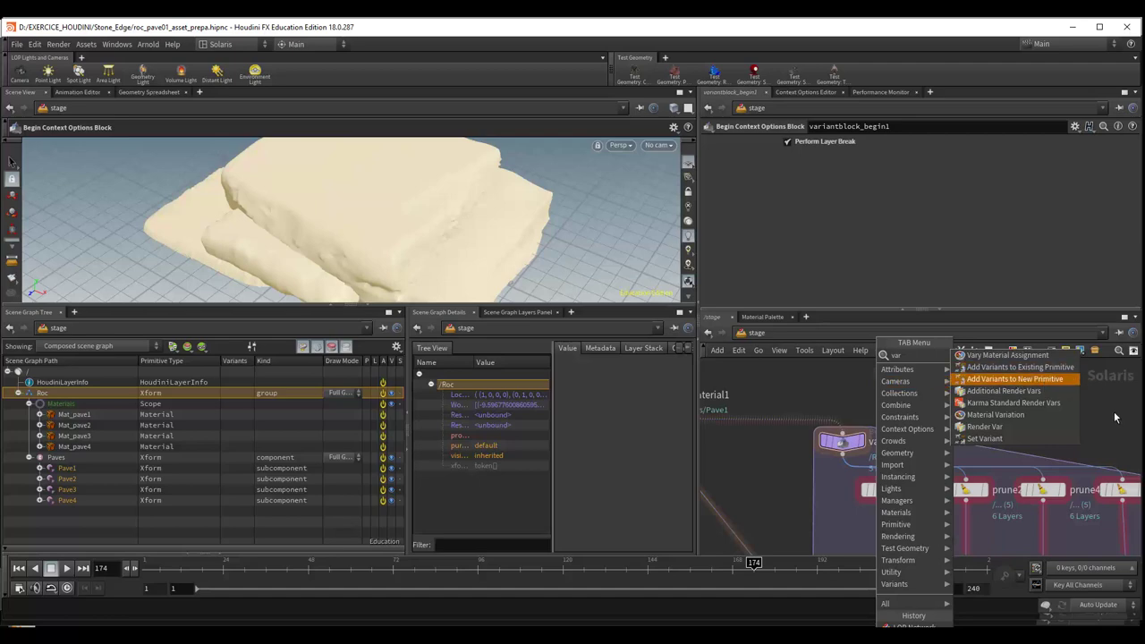
pyautogui.click(1115, 418)
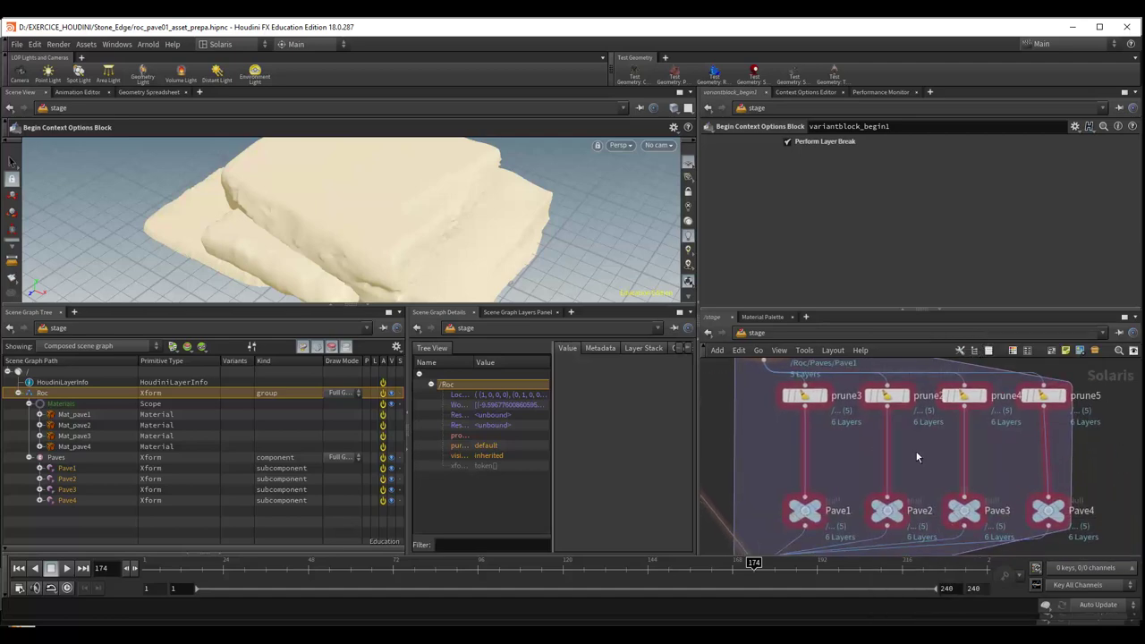
pyautogui.moveTo(916, 452); pyautogui.dragTo(971, 494, button='middle')
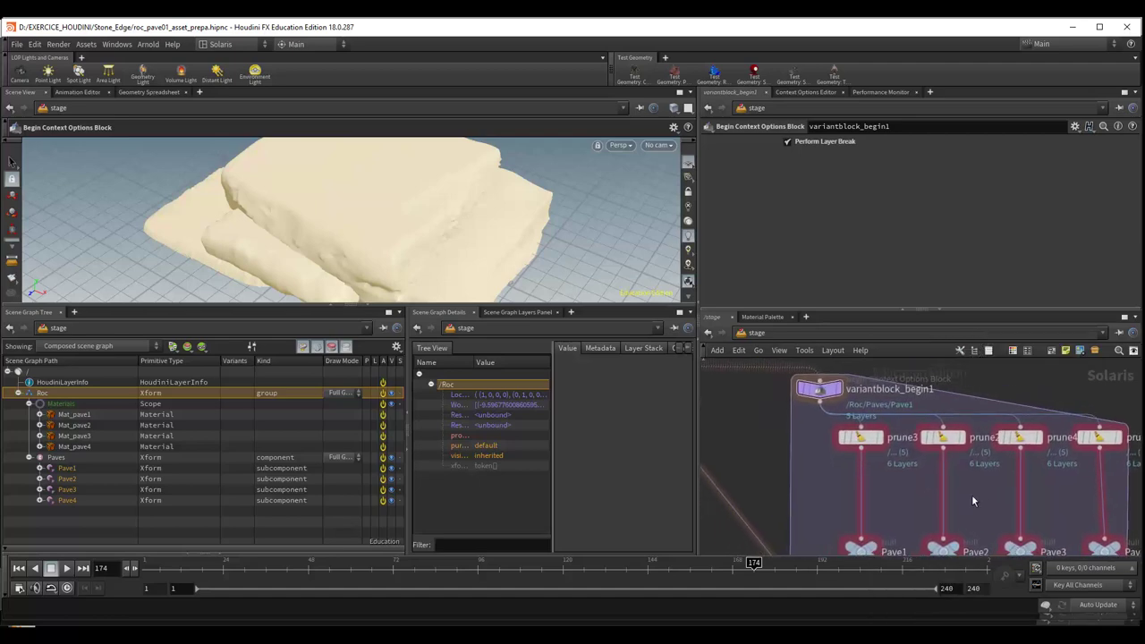
pyautogui.click(864, 453)
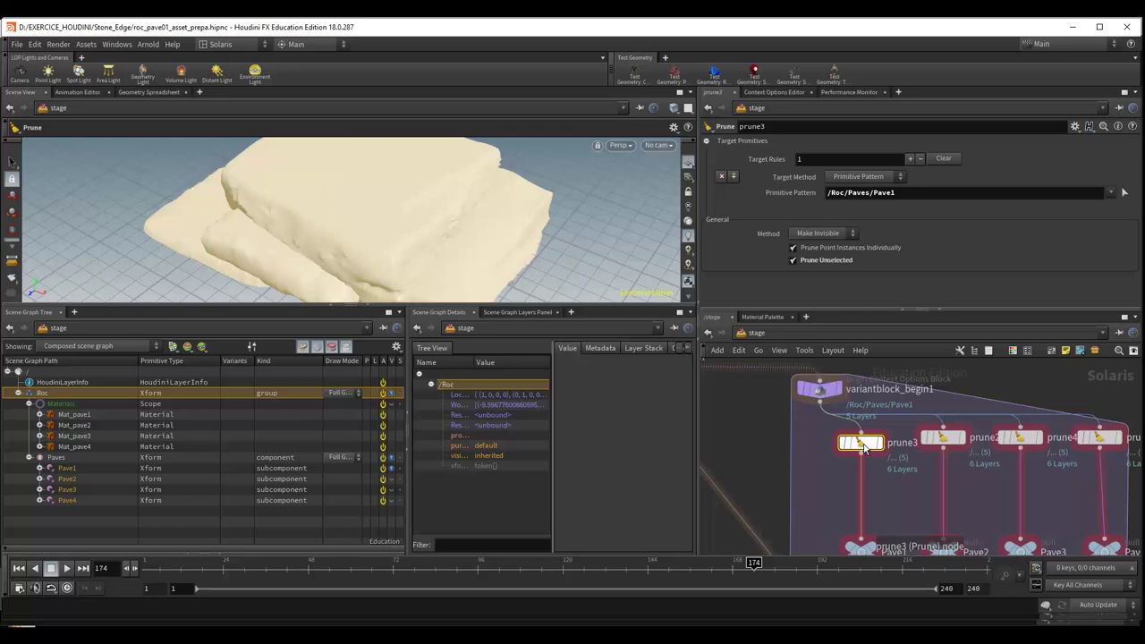
# Step: Check prune3's primitive pattern /Roc/Paves/Pave1 and display the stage at the Pave1 null
pyautogui.click(903, 193)
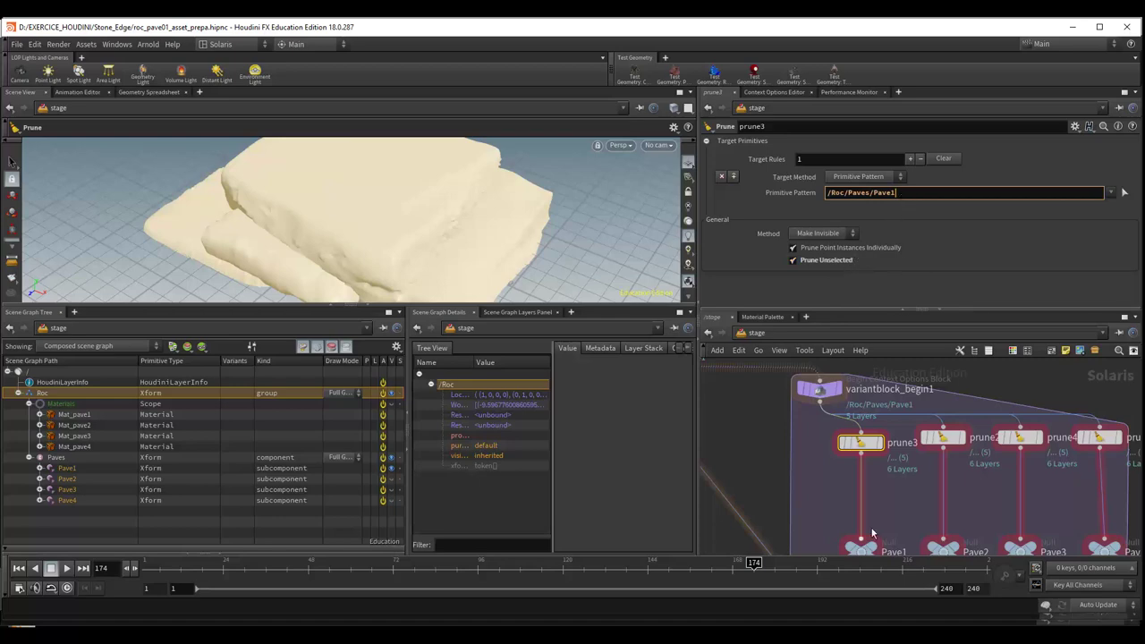
pyautogui.moveTo(907, 518); pyautogui.dragTo(897, 443, button='middle')
pyautogui.click(864, 463)
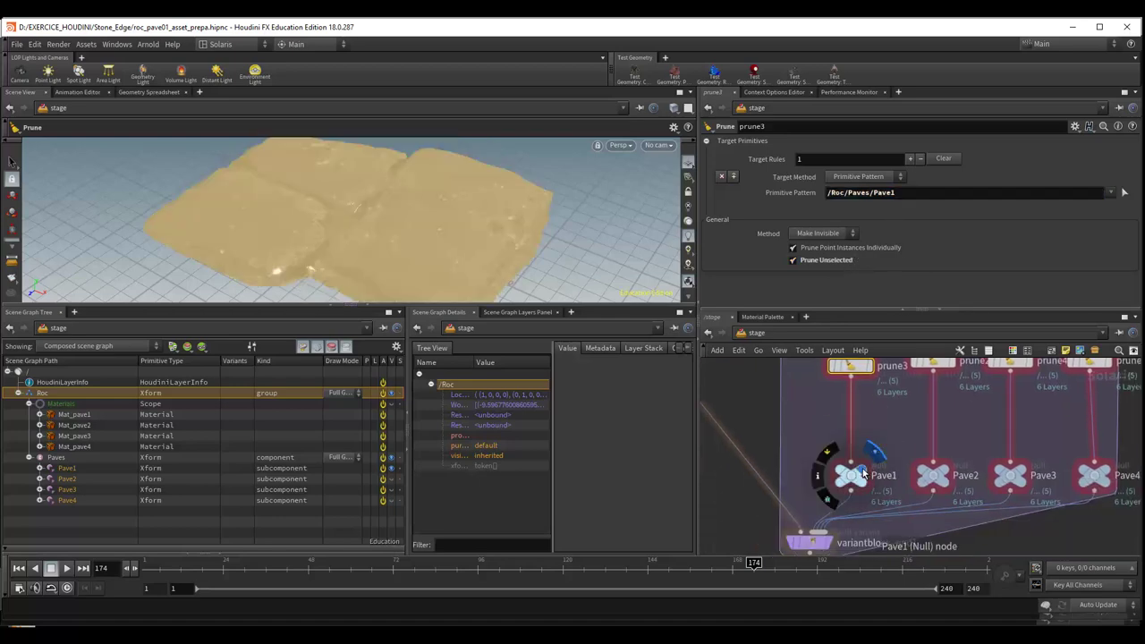
# Step: Display the Pave2, Pave3 and Pave4 outputs in turn, ending on the brick
pyautogui.click(943, 474)
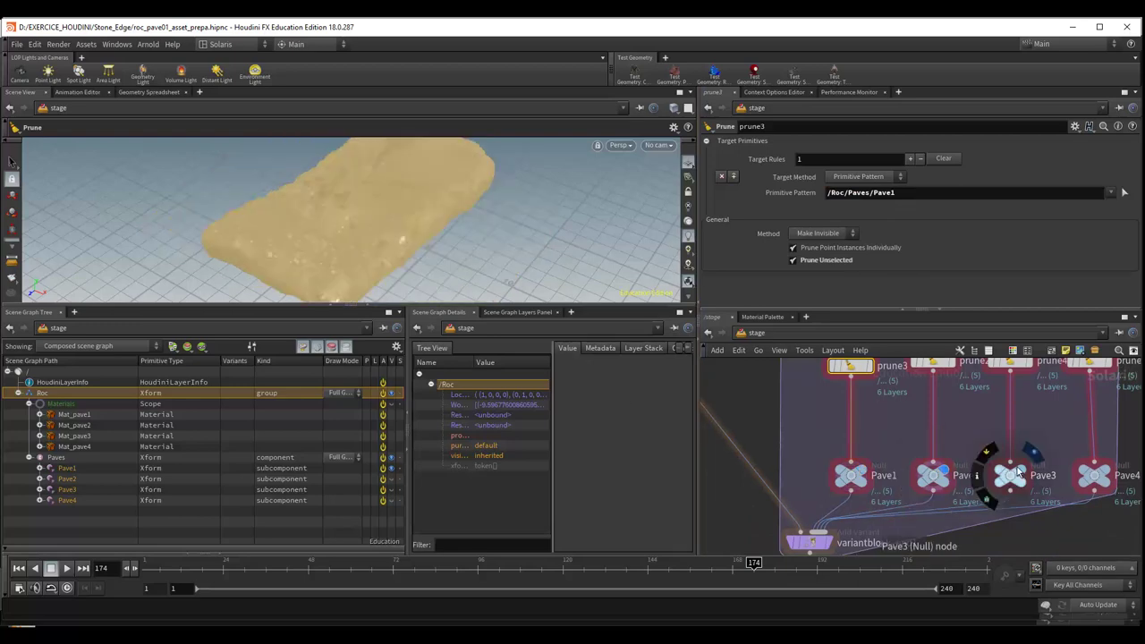
pyautogui.click(1020, 470)
pyautogui.click(1105, 470)
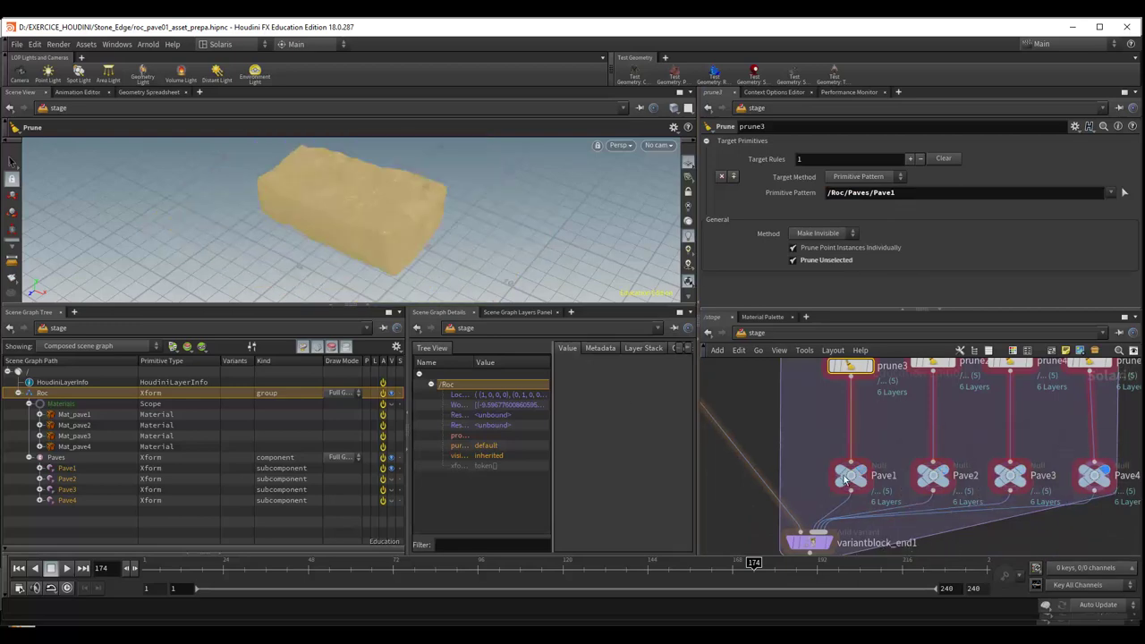
pyautogui.moveTo(810, 542); pyautogui.dragTo(809, 472, button='middle')
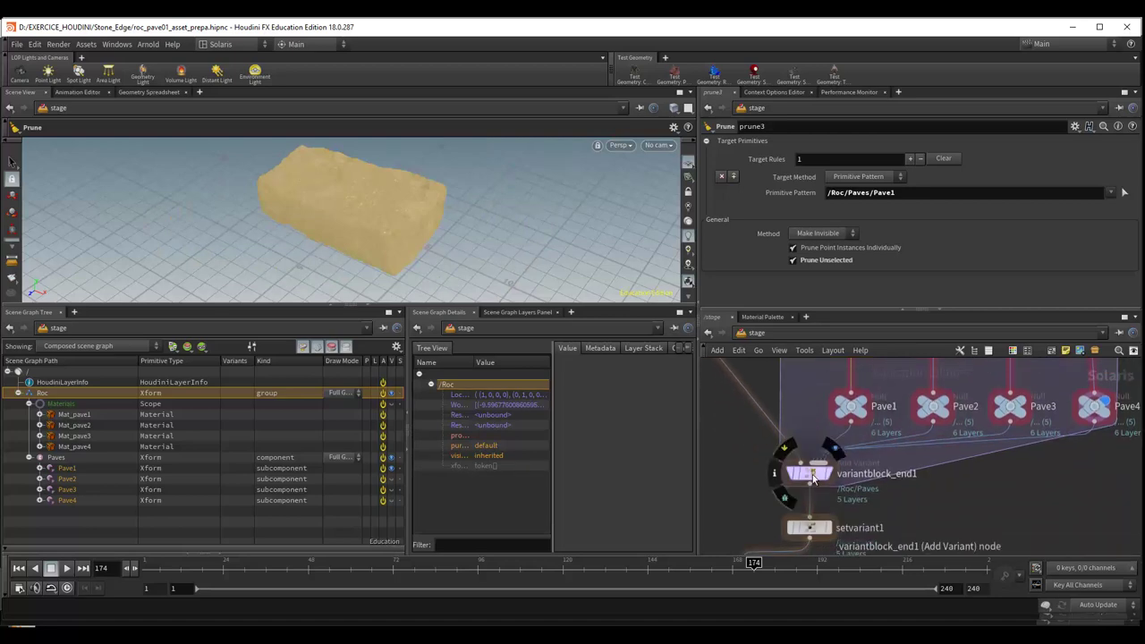
pyautogui.moveTo(814, 479); pyautogui.dragTo(814, 484)
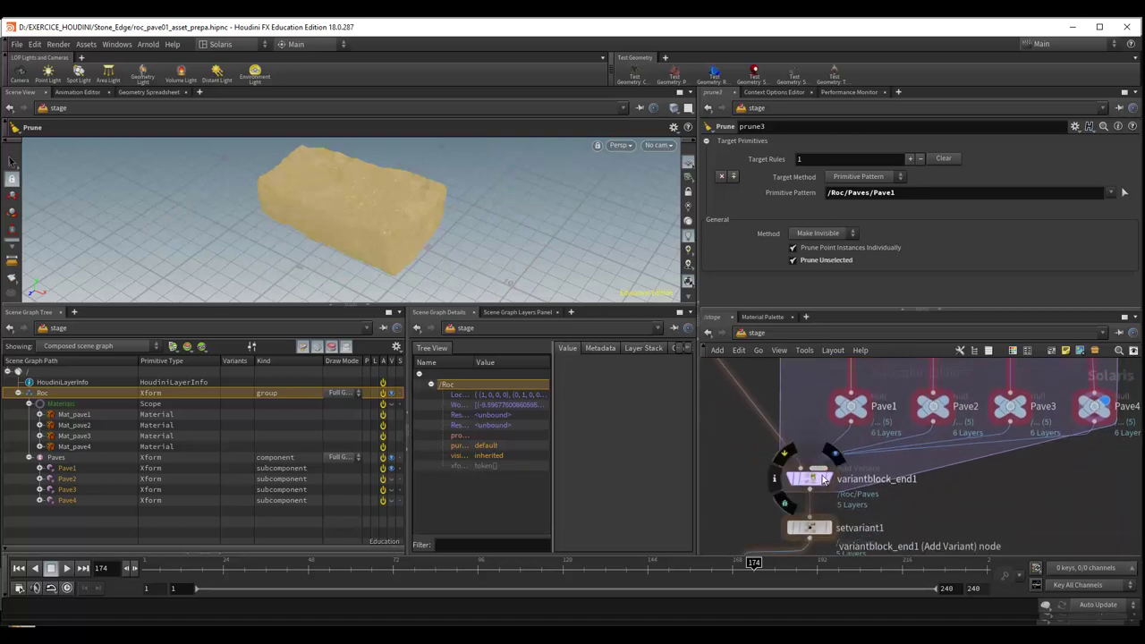
# Step: Frame the variant block and open setvariant1's settings, choosing Pave1 from the model set
pyautogui.scroll(-1, 824, 479)
pyautogui.moveTo(824, 479); pyautogui.dragTo(850, 500, button='middle')
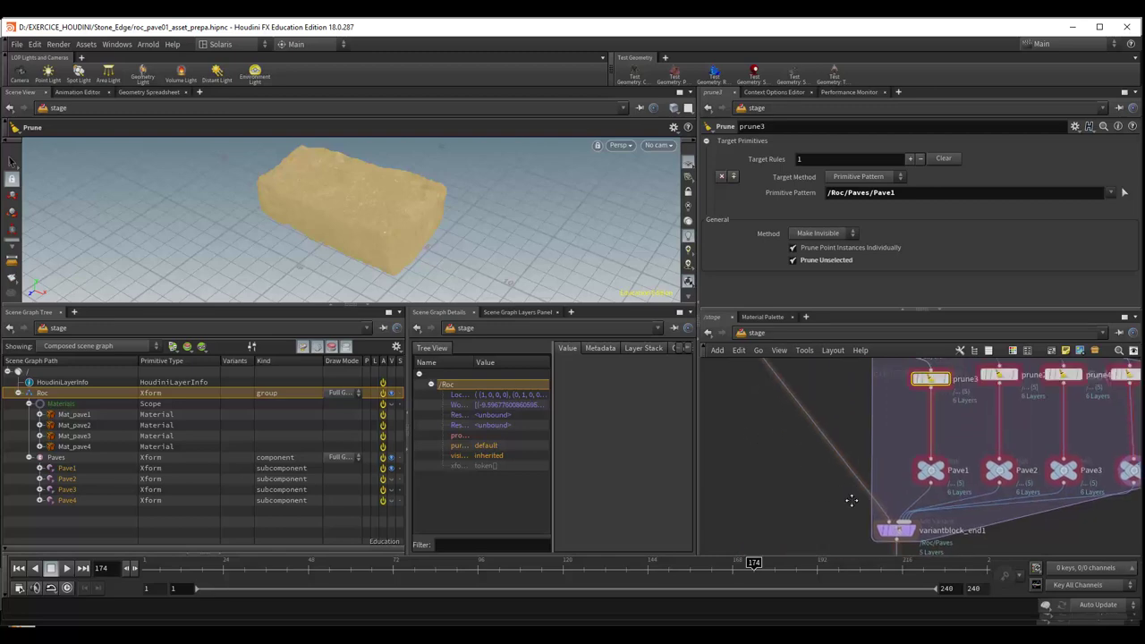
pyautogui.scroll(-1, 850, 500)
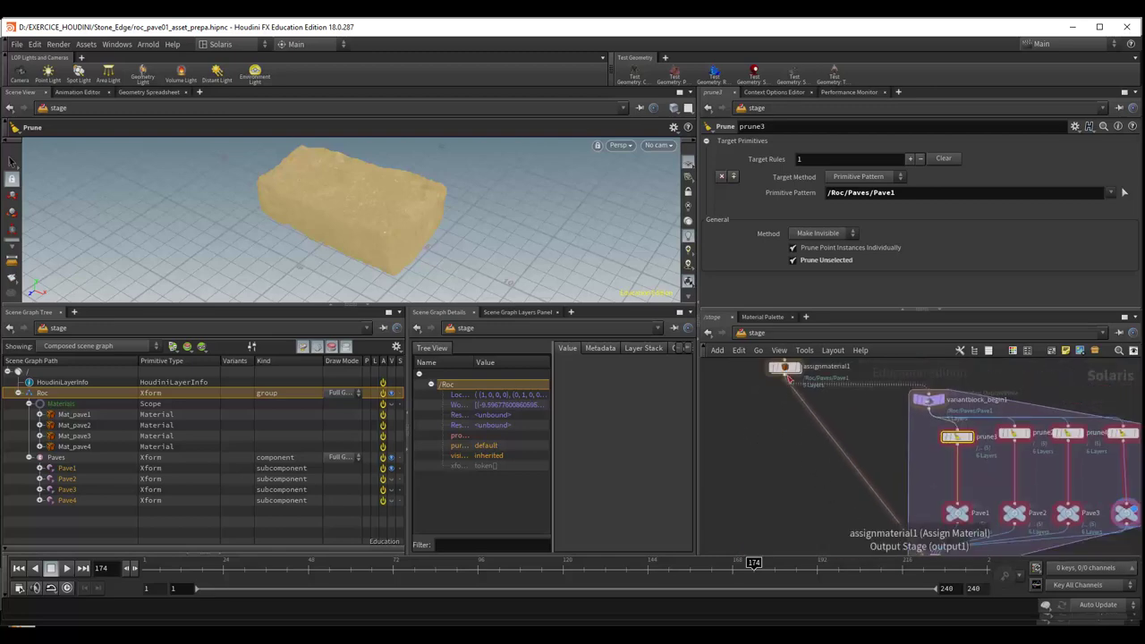
pyautogui.moveTo(869, 448); pyautogui.dragTo(831, 395, button='middle')
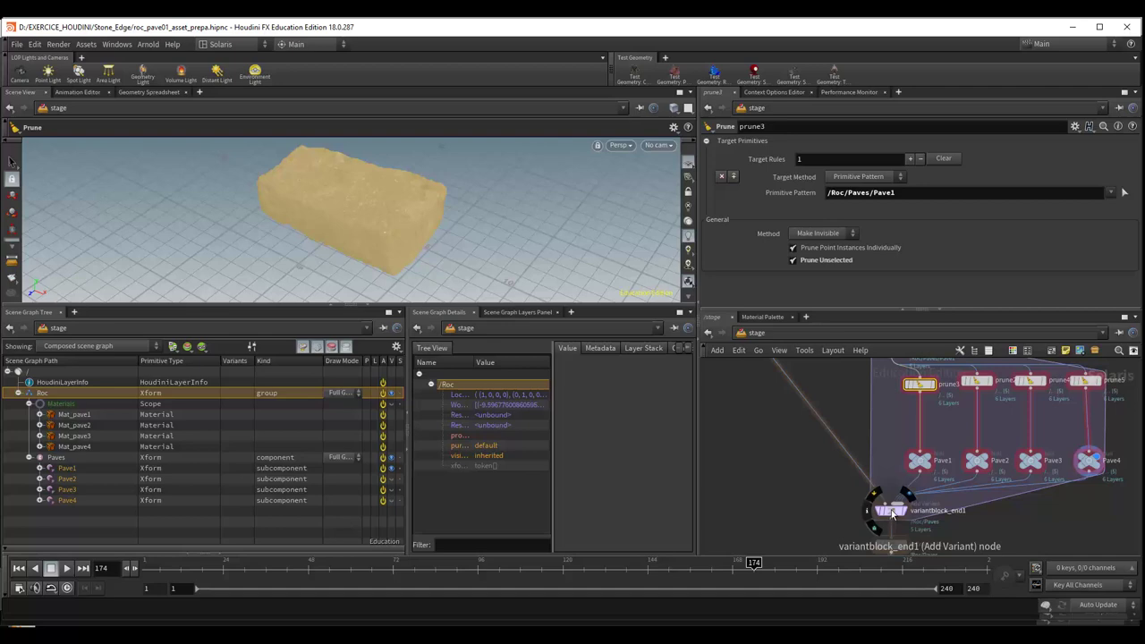
pyautogui.scroll(1, 891, 514)
pyautogui.scroll(1, 891, 514)
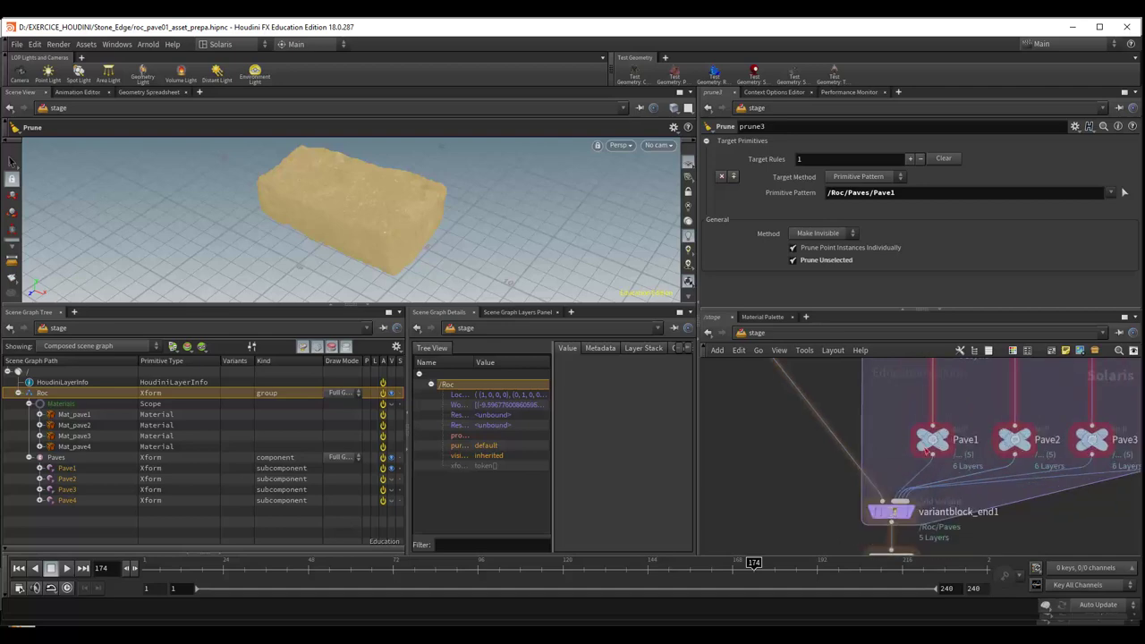
pyautogui.scroll(-1, 802, 476)
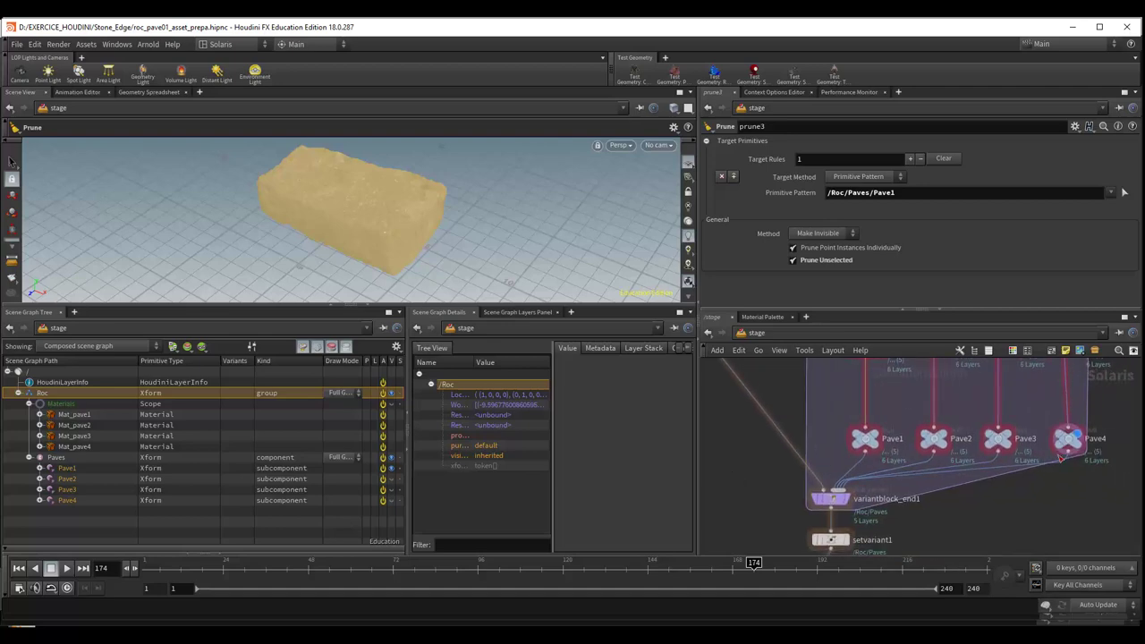
pyautogui.moveTo(921, 522); pyautogui.dragTo(936, 430, button='middle')
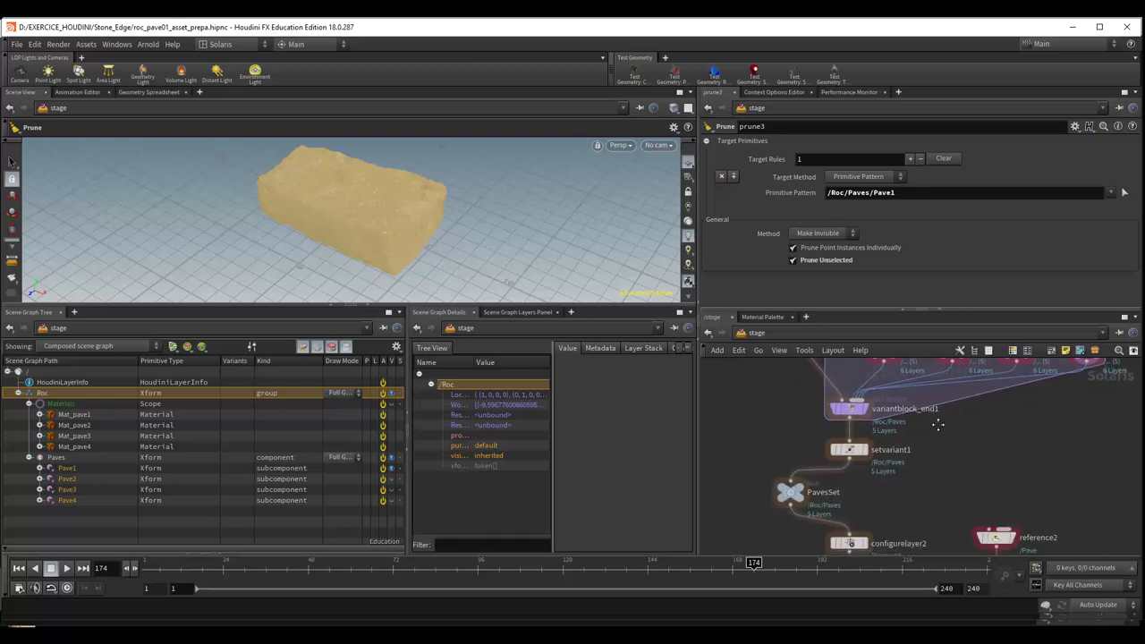
pyautogui.click(851, 448)
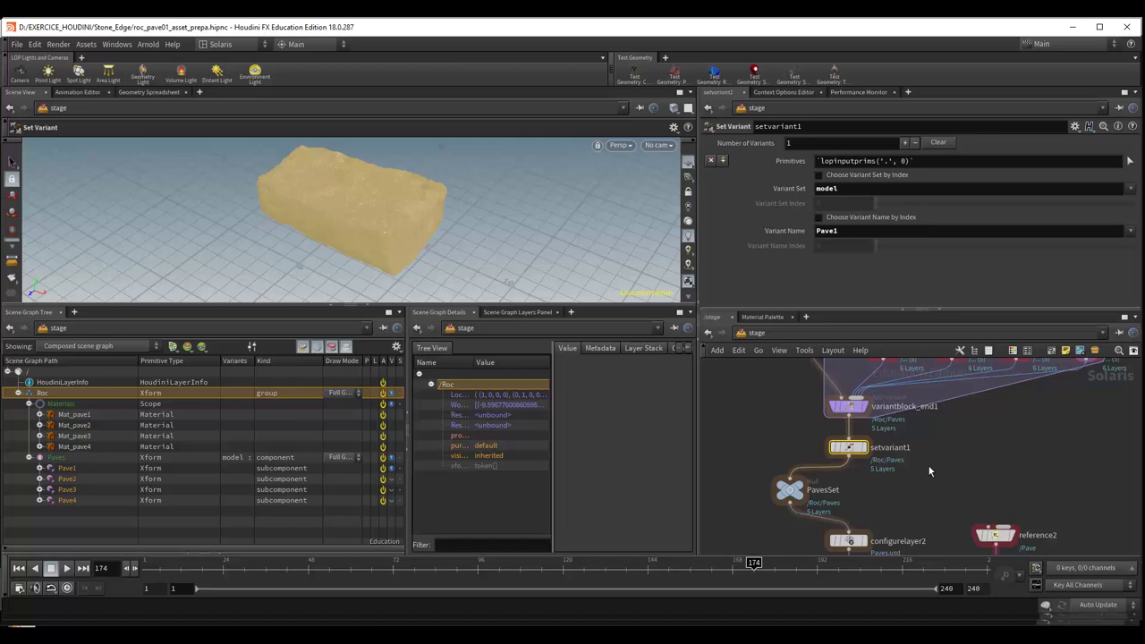
pyautogui.scroll(2, 928, 464)
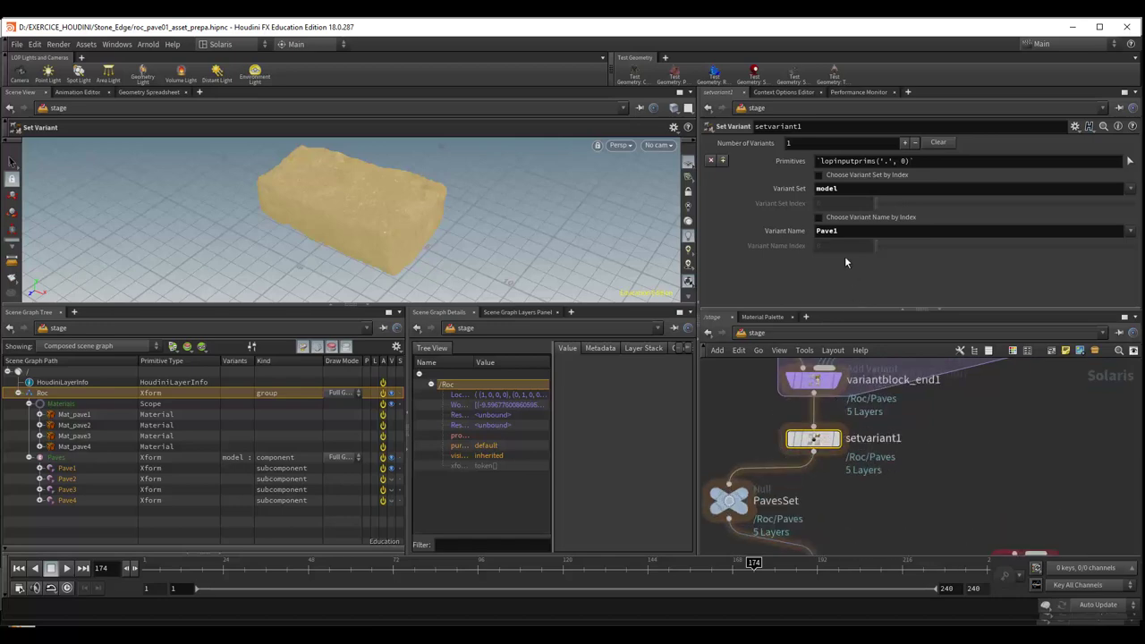
# Step: Set setvariant1's Variant Name to Pave4 and display its output
pyautogui.moveTo(952, 424); pyautogui.dragTo(979, 460, button='middle')
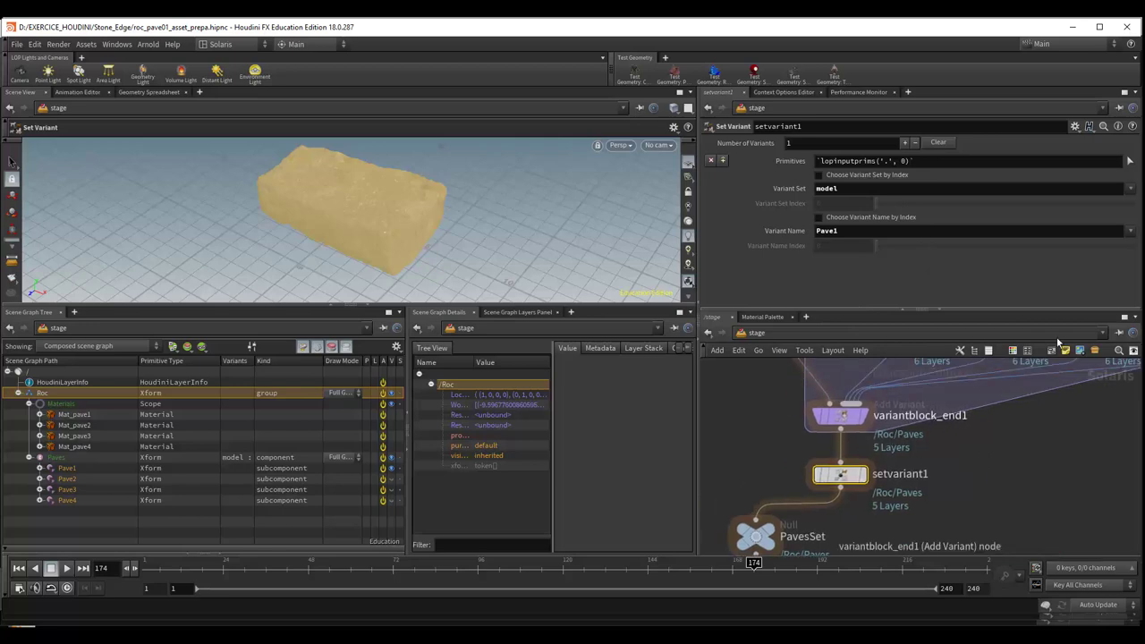
pyautogui.click(1130, 231)
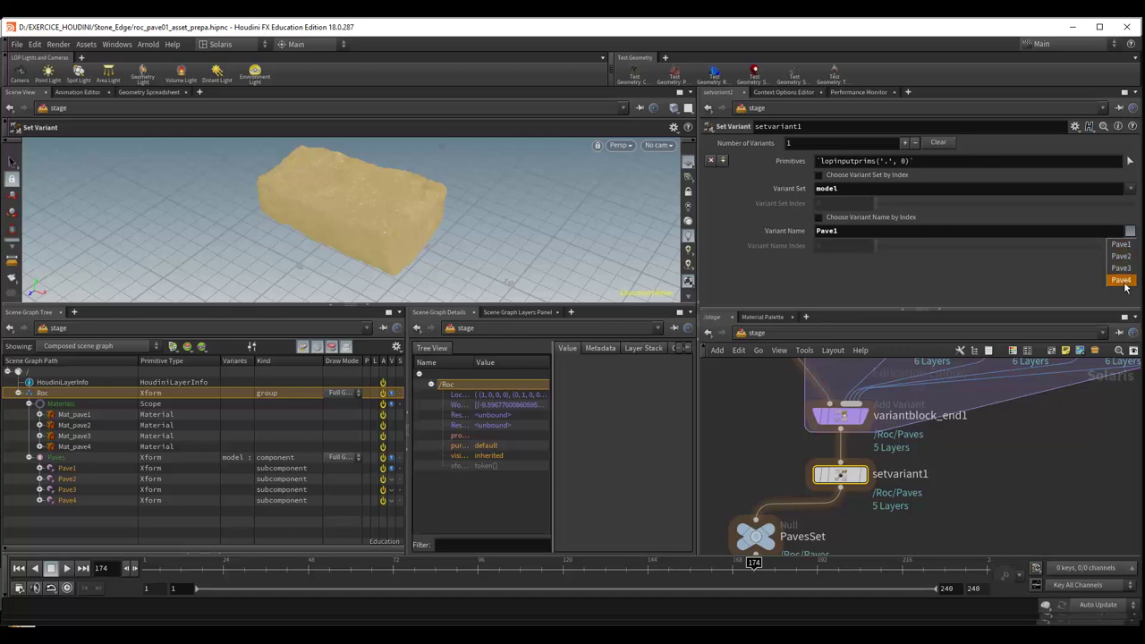
pyautogui.click(1121, 280)
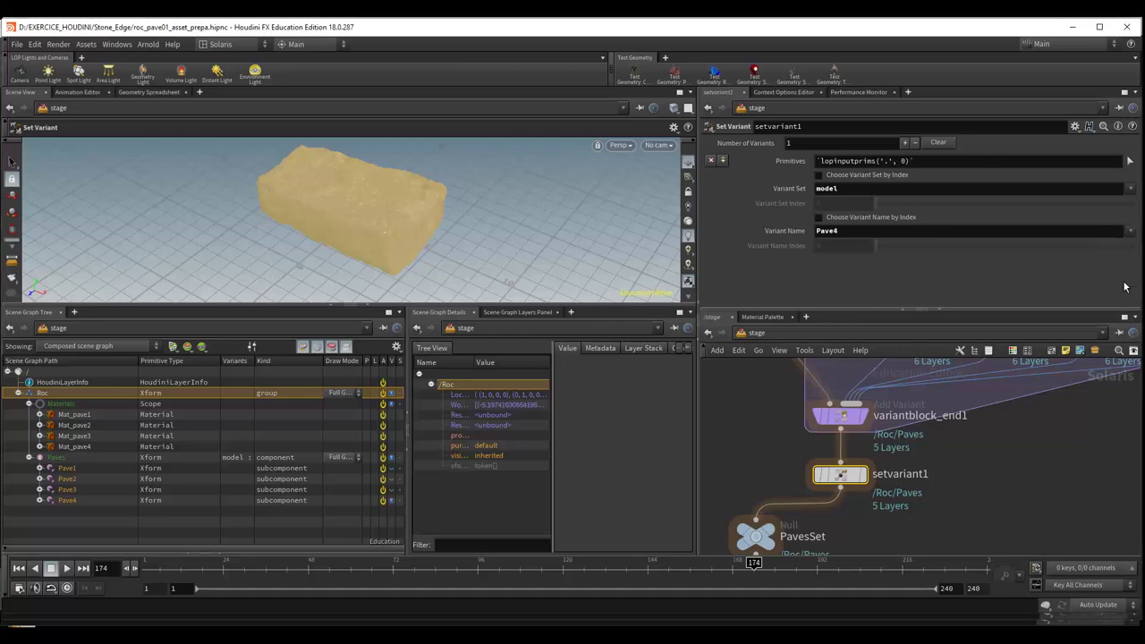
pyautogui.click(844, 483)
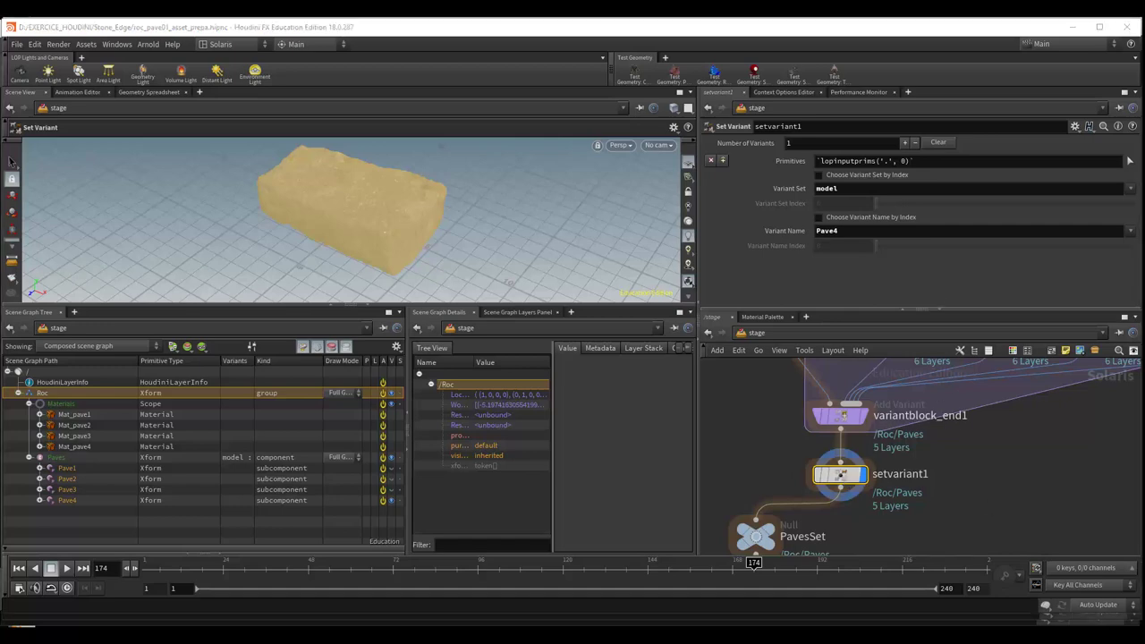
# Step: Switch the Variant Name to Pave2, then back to Pave1
pyautogui.click(1131, 231)
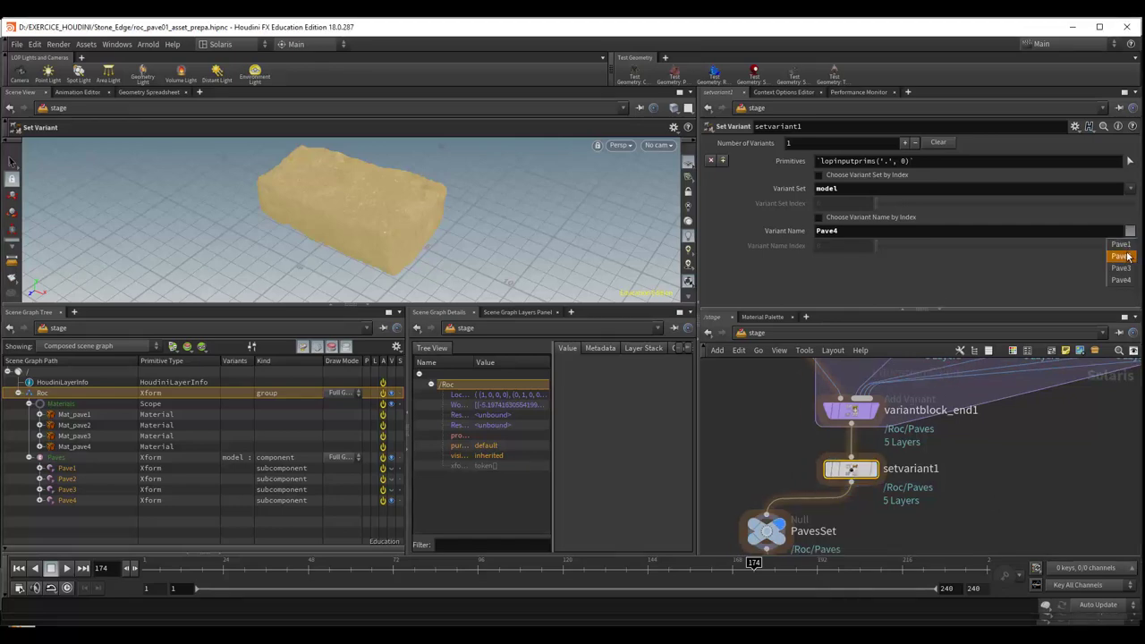
pyautogui.click(1125, 255)
pyautogui.click(1131, 232)
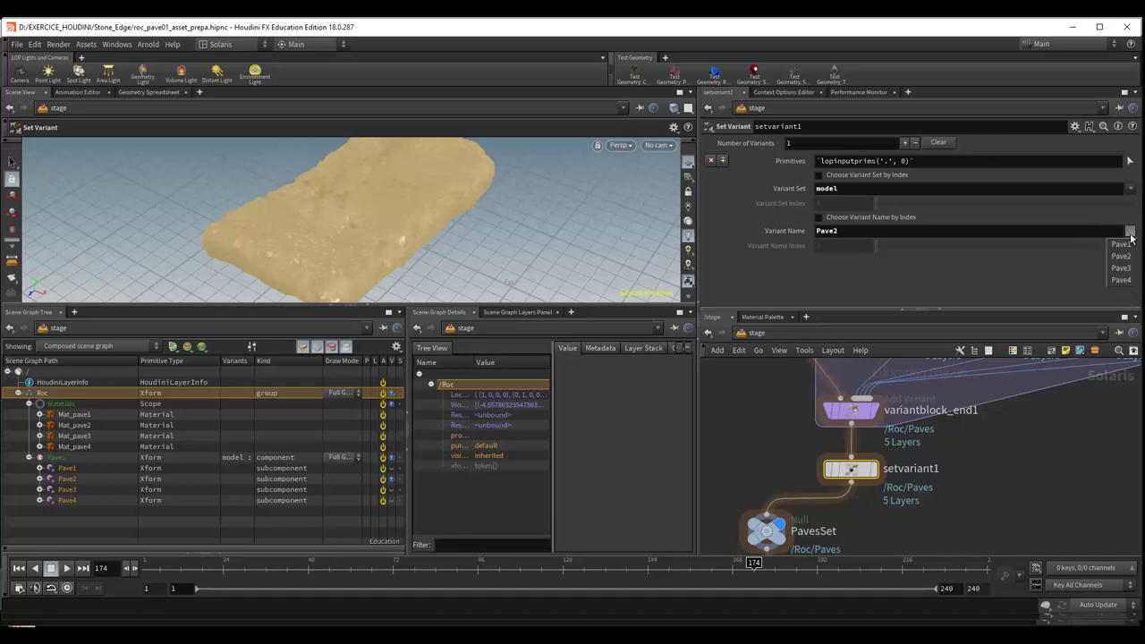
pyautogui.click(1130, 232)
pyautogui.click(1131, 232)
pyautogui.click(1122, 244)
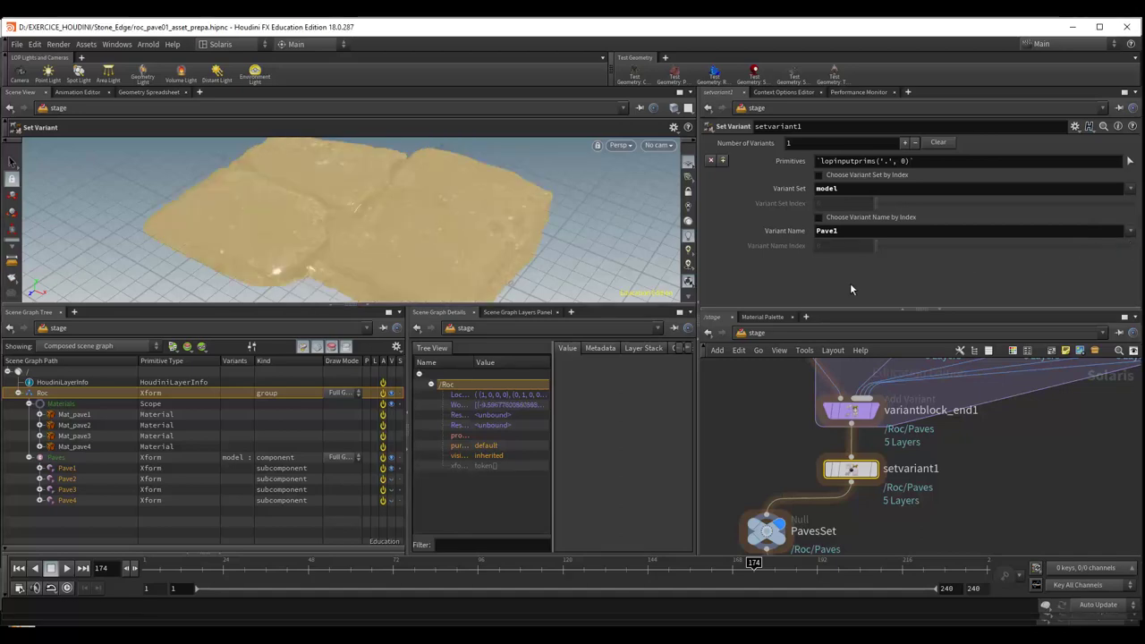
pyautogui.moveTo(953, 537); pyautogui.dragTo(817, 416, button='middle')
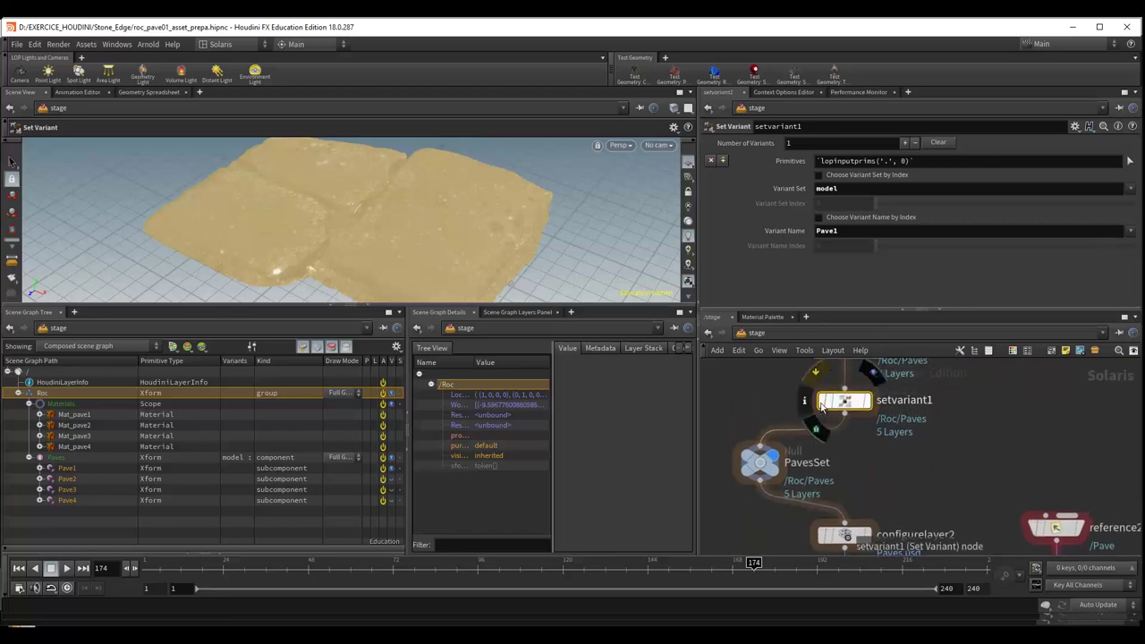
pyautogui.moveTo(761, 462)
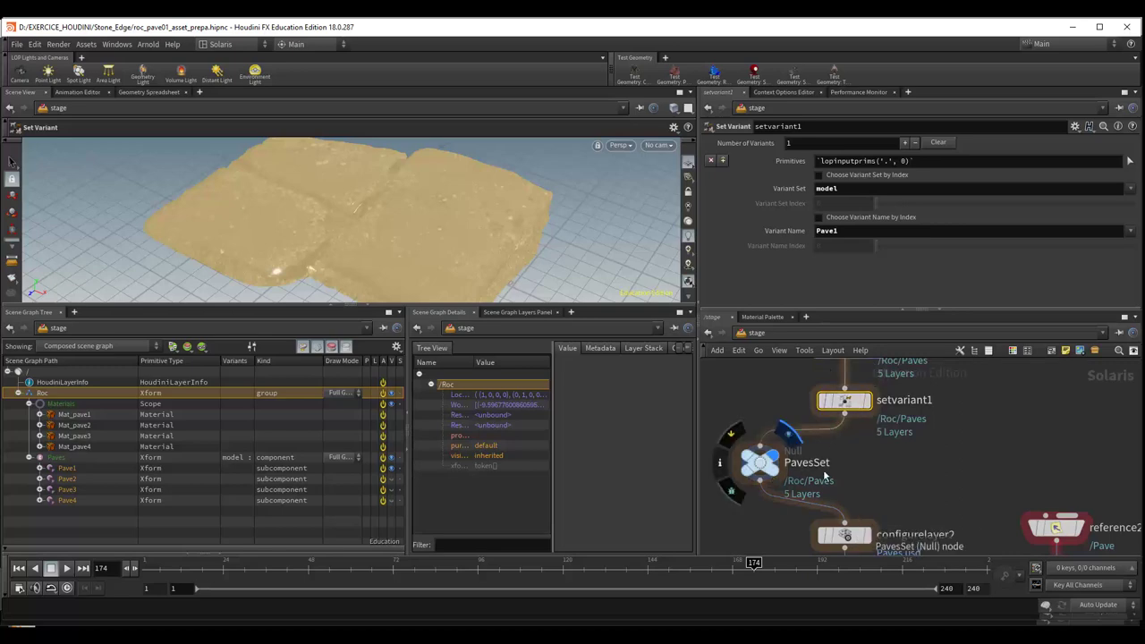
# Step: Display PavesSet and enter 'model' as variantblock_end1's Variant Set name
pyautogui.click(787, 432)
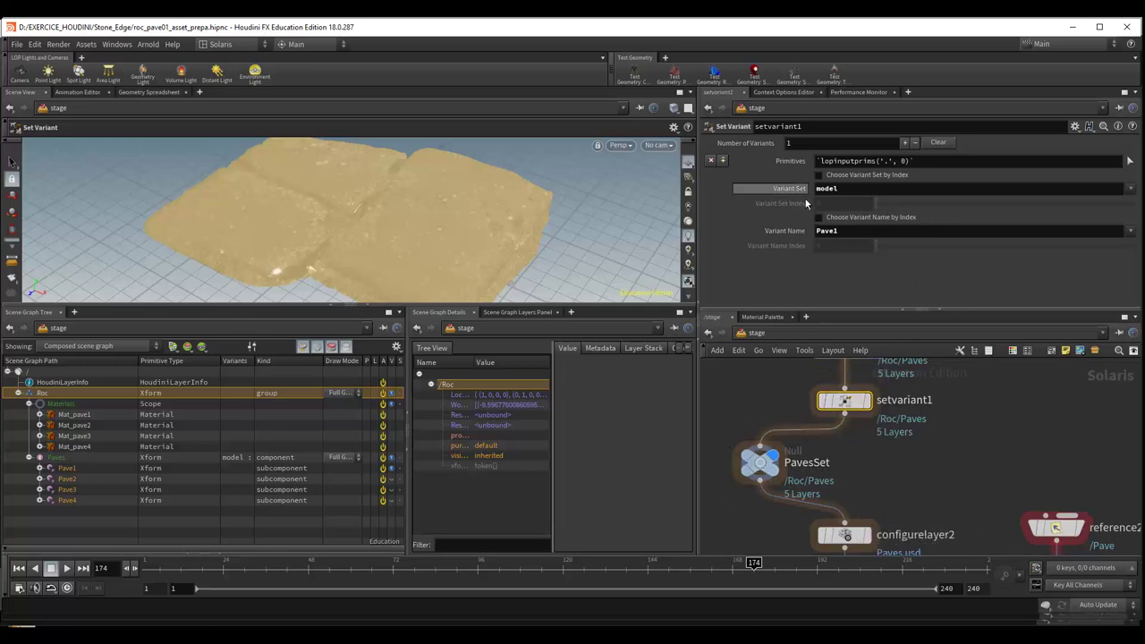
pyautogui.moveTo(955, 435); pyautogui.dragTo(964, 561, button='middle')
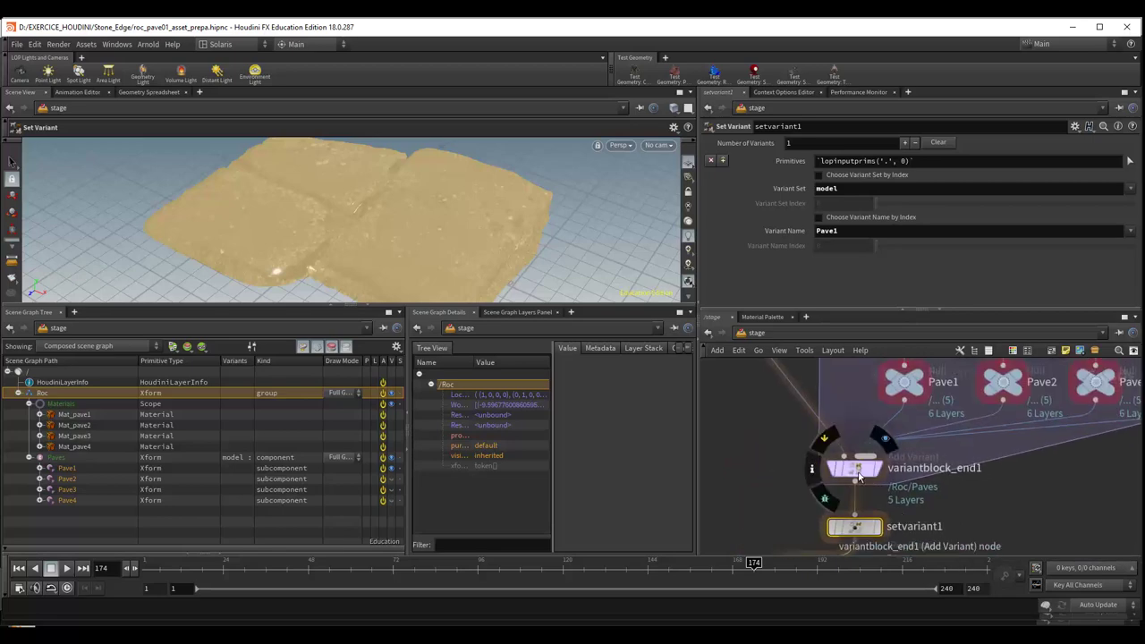
pyautogui.click(858, 472)
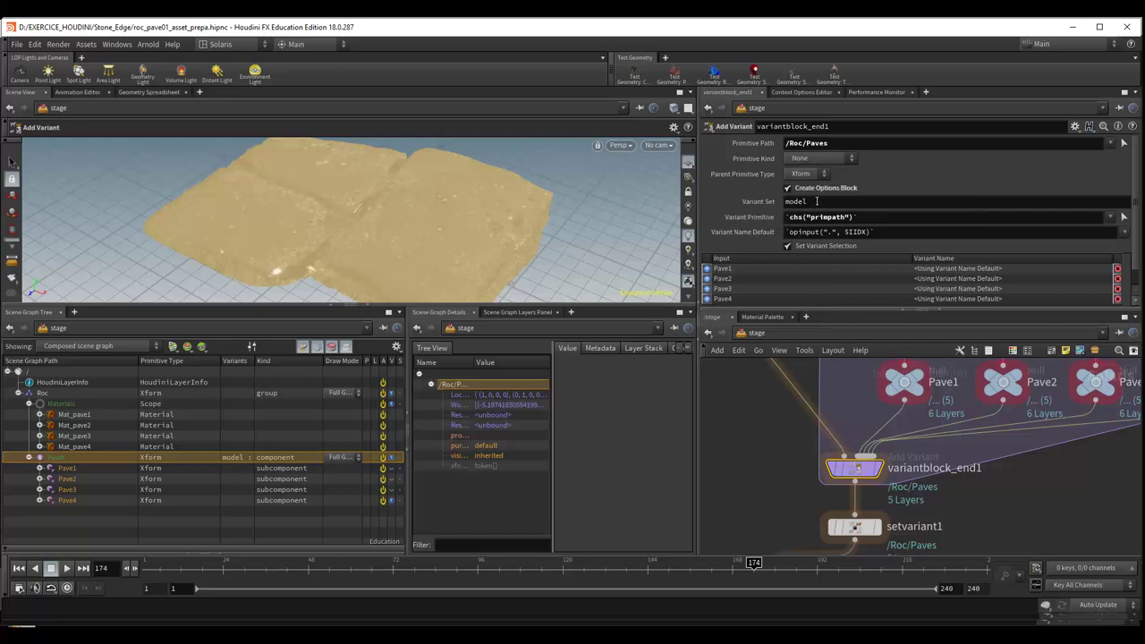
pyautogui.click(816, 201)
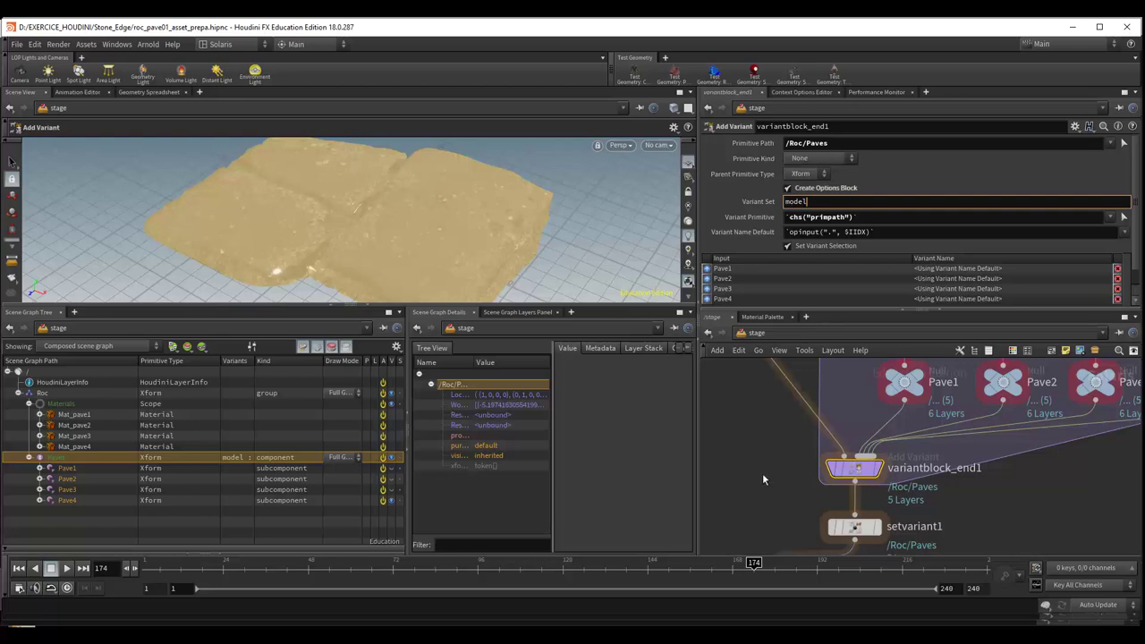
pyautogui.moveTo(760, 474); pyautogui.dragTo(735, 365, button='middle')
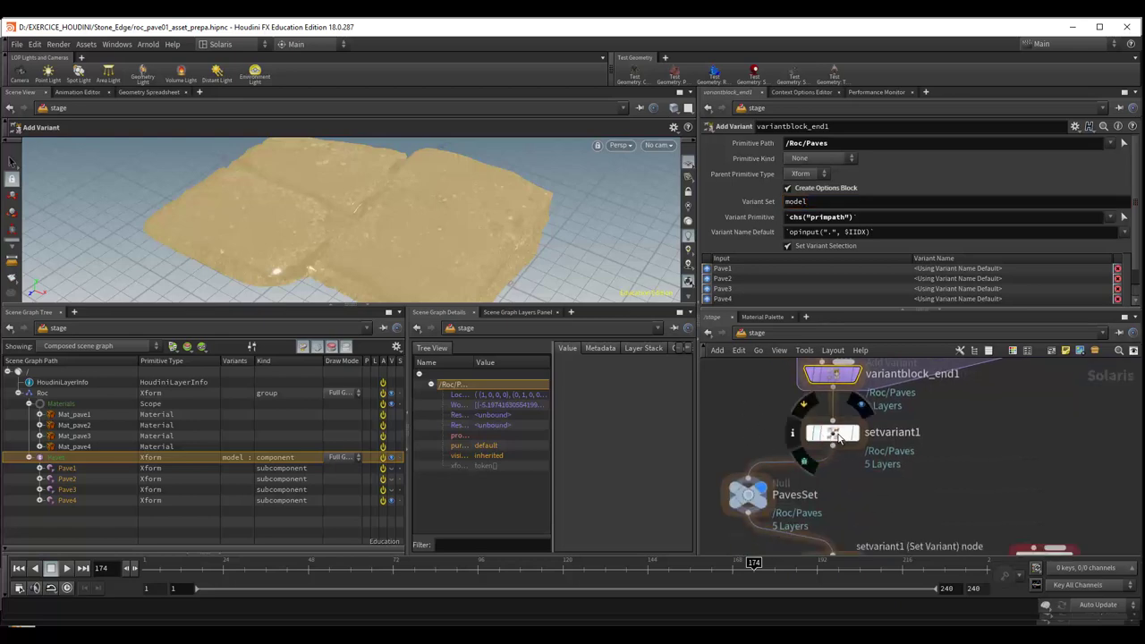
# Step: Confirm setvariant1 uses Variant Set 'model' and Variant Name Pave1 among Pave1–Pave4
pyautogui.click(837, 434)
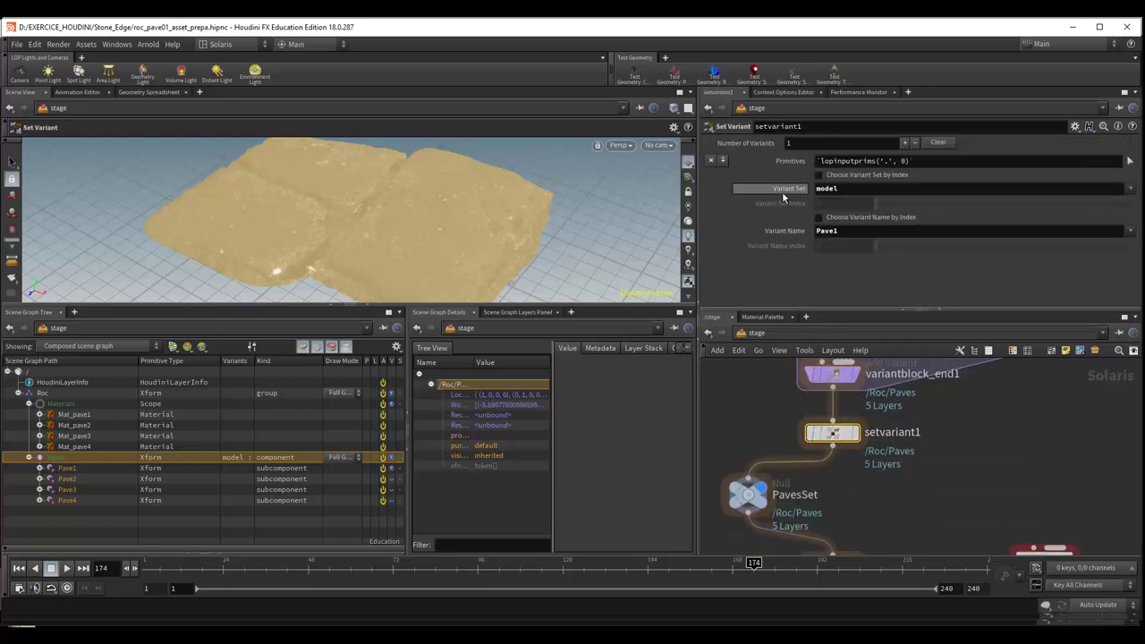
pyautogui.click(1131, 192)
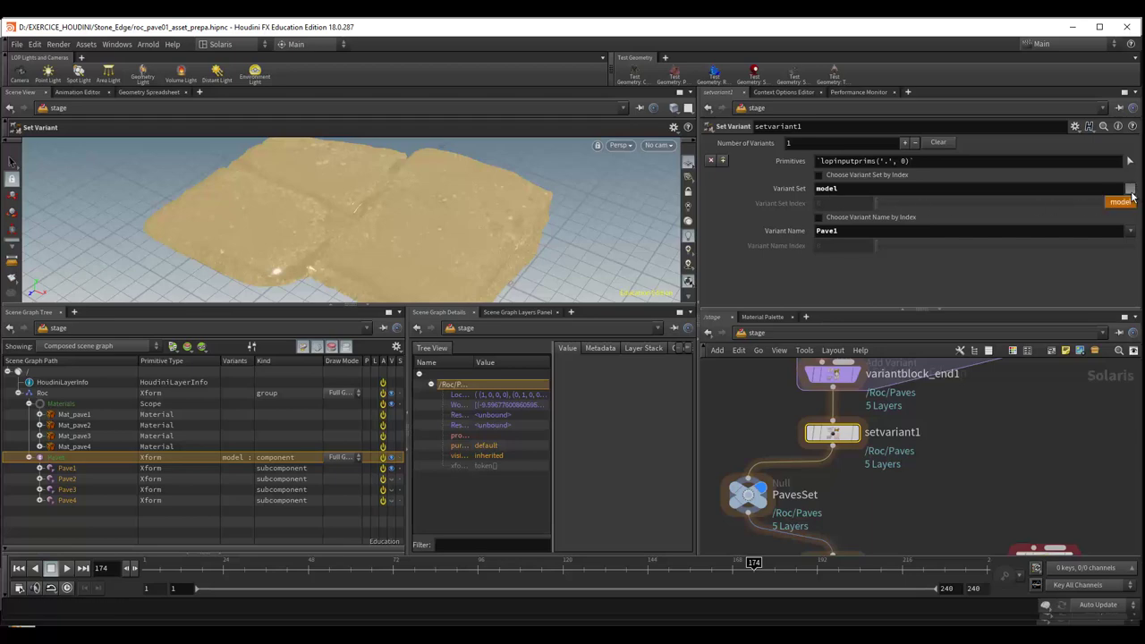
pyautogui.click(1121, 201)
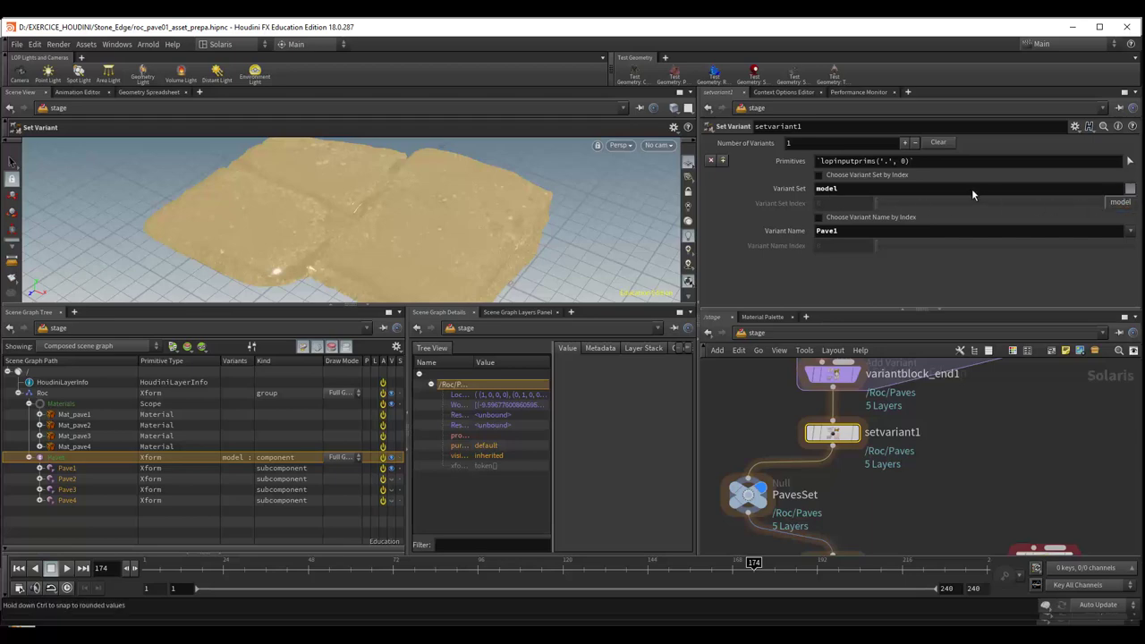
pyautogui.click(1130, 232)
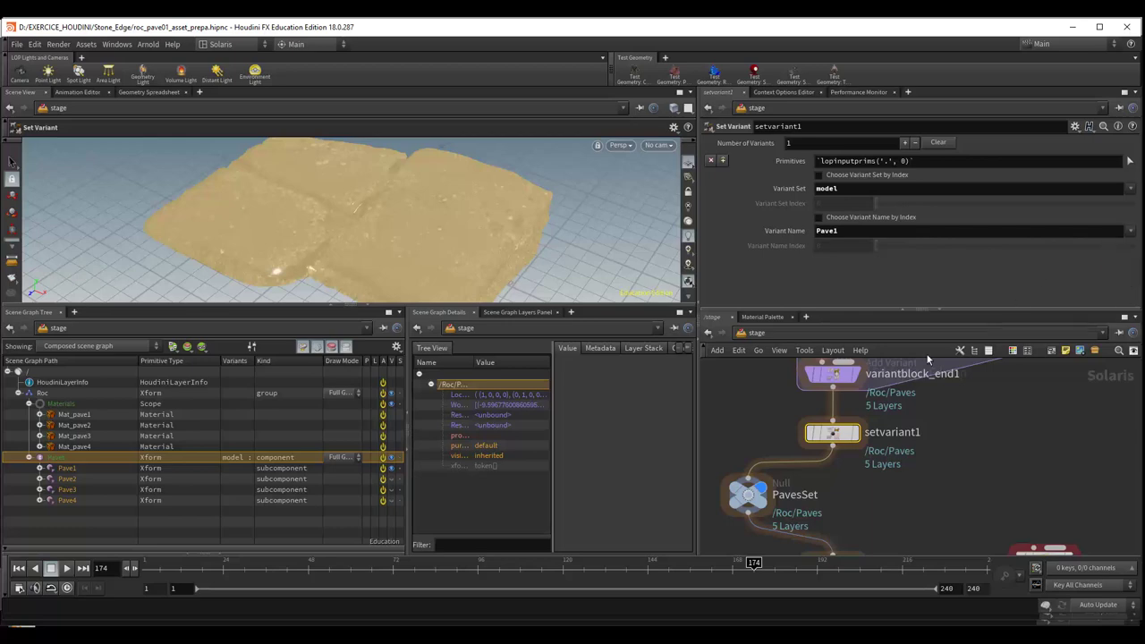
pyautogui.click(1130, 231)
pyautogui.moveTo(913, 336); pyautogui.dragTo(942, 472, button='middle')
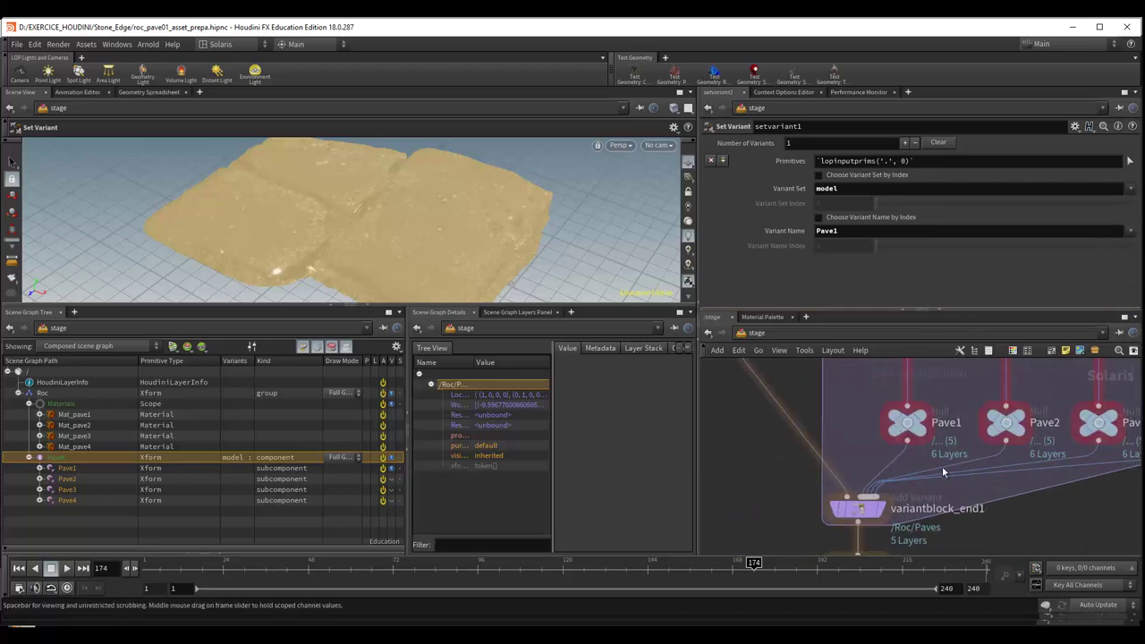
pyautogui.scroll(-3, 975, 489)
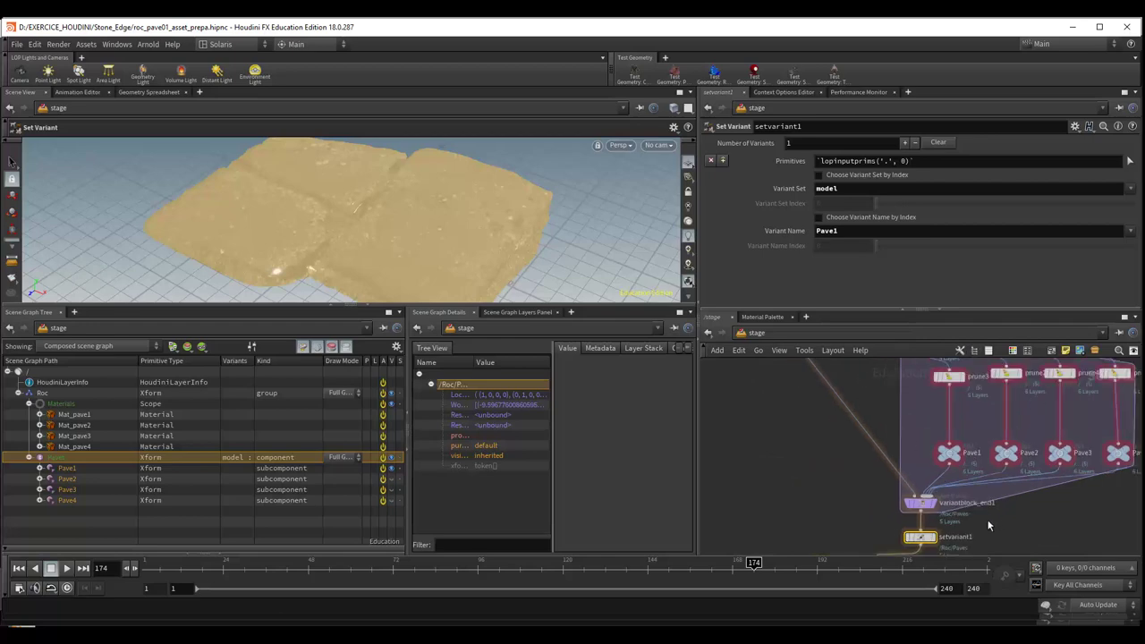
pyautogui.moveTo(1044, 526); pyautogui.dragTo(941, 442, button='middle')
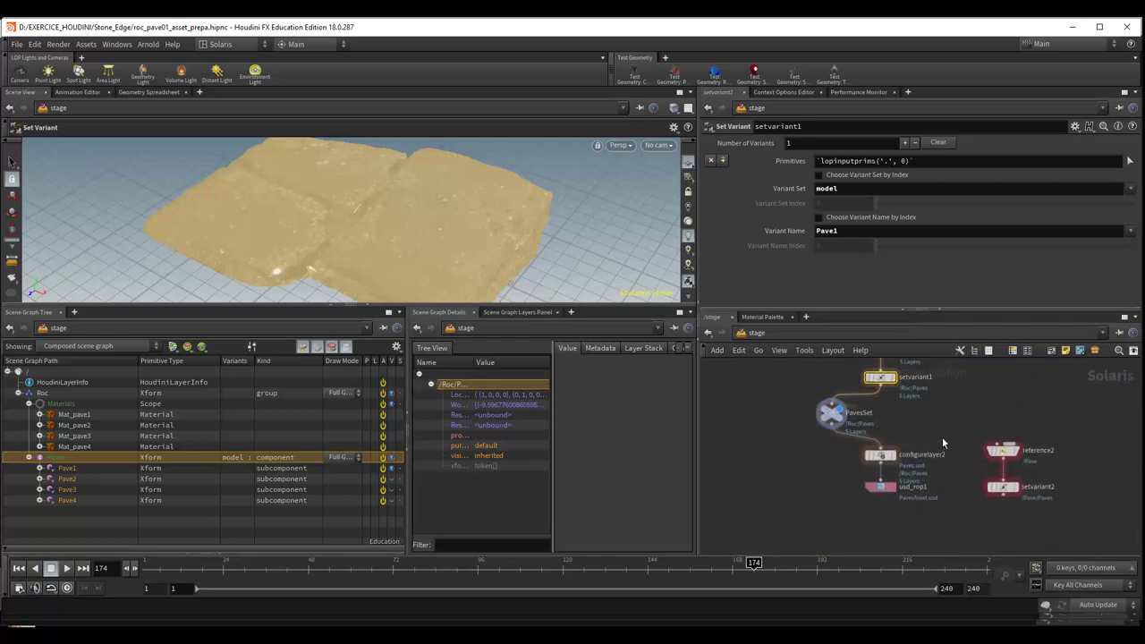
# Step: Check configurelayer2's save path and default primitive /Roc, inspecting Roc in the scene graph
pyautogui.scroll(2, 942, 437)
pyautogui.scroll(1, 941, 436)
pyautogui.click(857, 440)
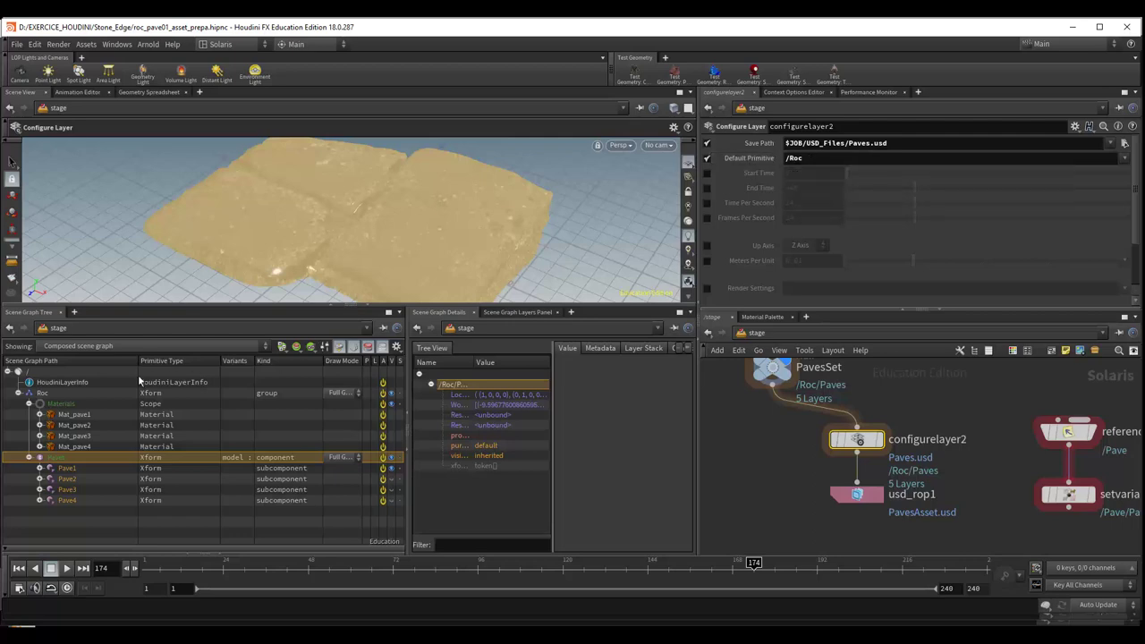
pyautogui.click(43, 394)
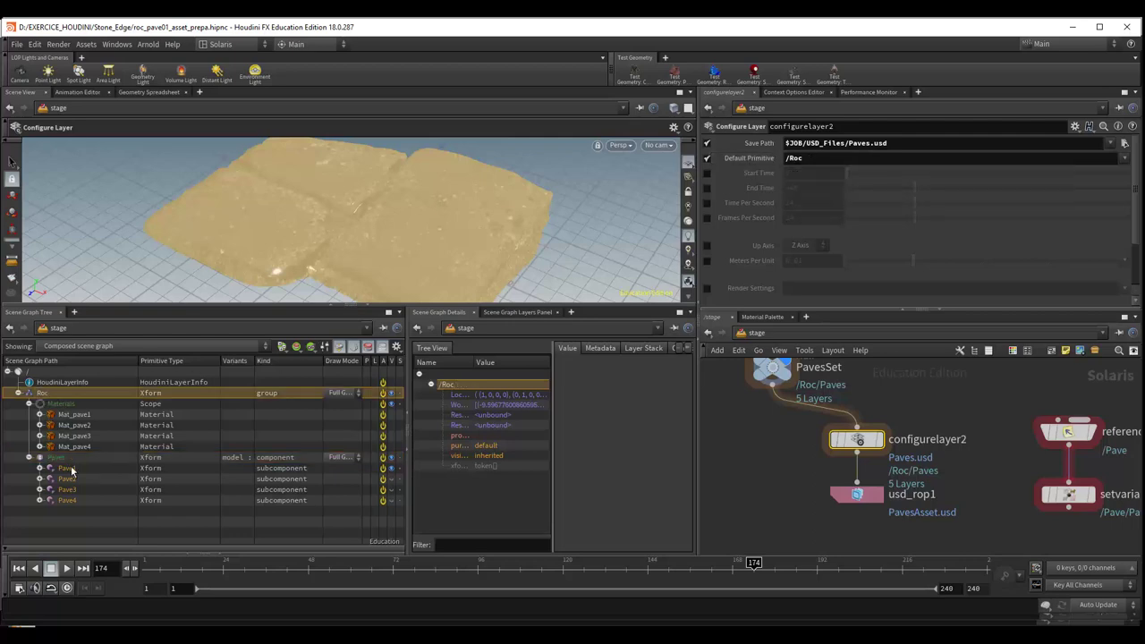
# Step: View usd_rop1's Output File $JOB/USD_Files/PavesAsset.usd
pyautogui.click(857, 496)
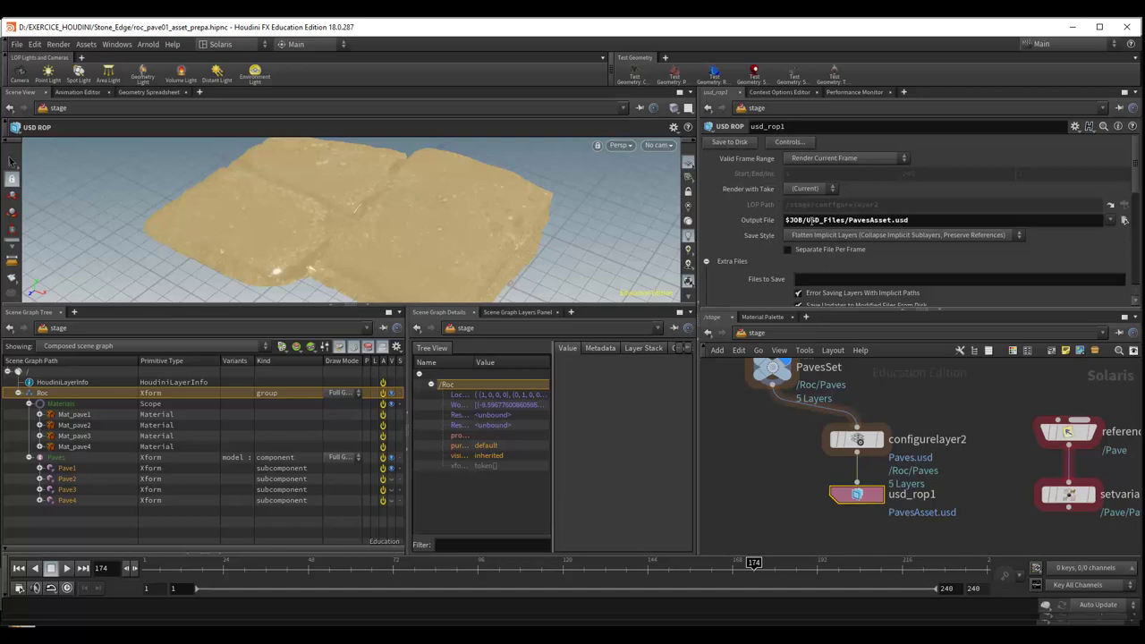
pyautogui.moveTo(974, 421); pyautogui.dragTo(904, 409, button='middle')
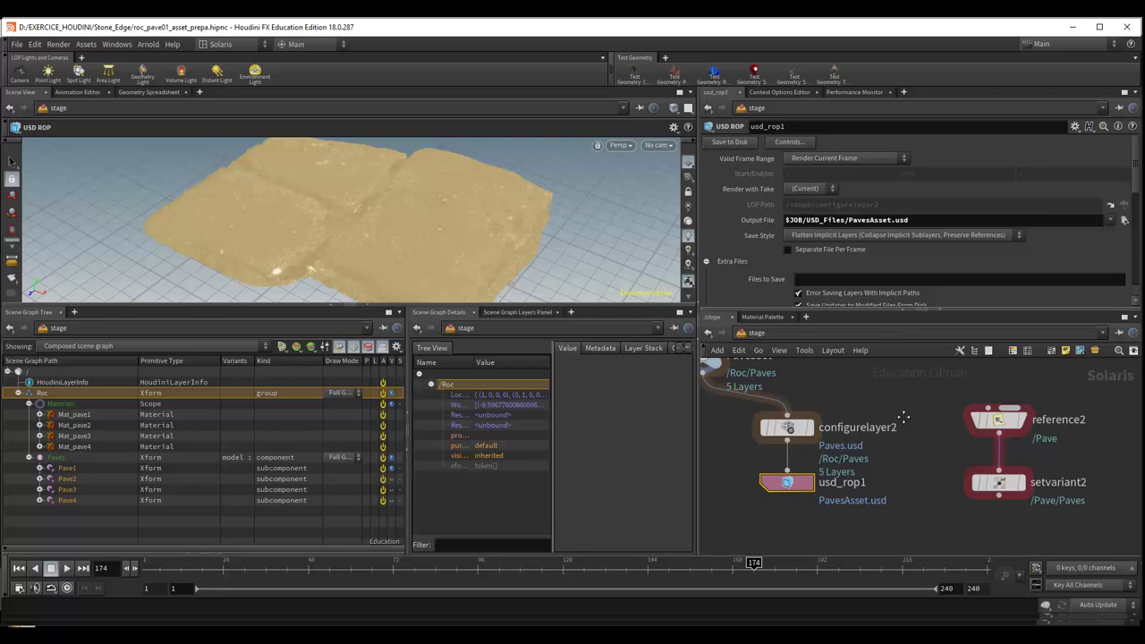
pyautogui.moveTo(903, 417); pyautogui.dragTo(843, 394, button='middle')
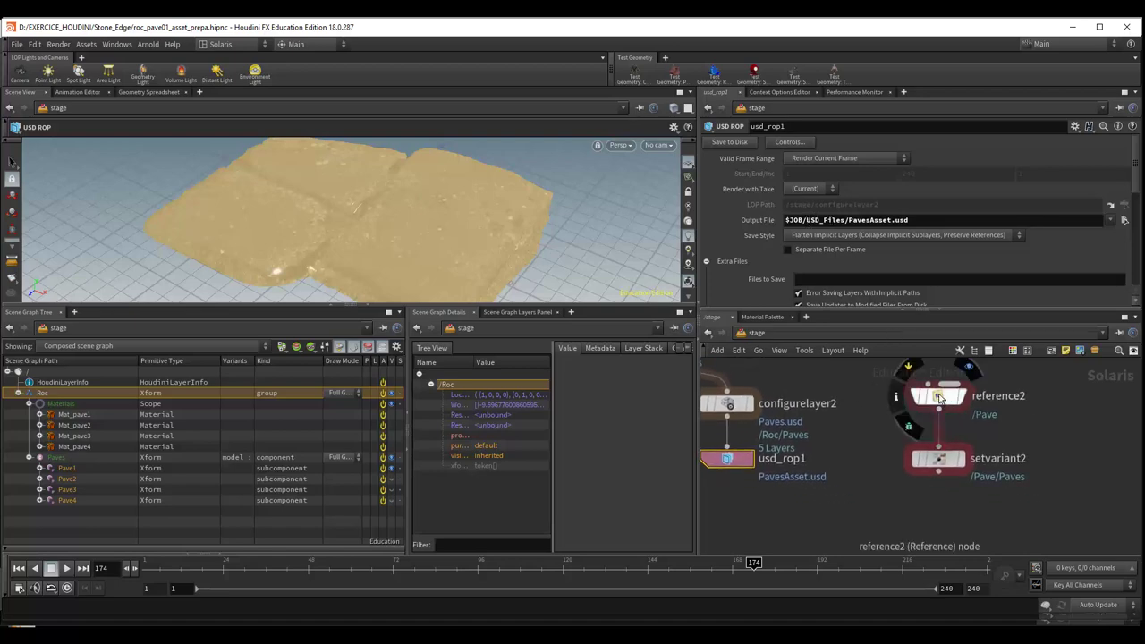
# Step: Select reference2 and display its output, showing PavesAsset.usd under /Pave
pyautogui.moveTo(1022, 417); pyautogui.dragTo(1040, 463, button='middle')
pyautogui.click(955, 443)
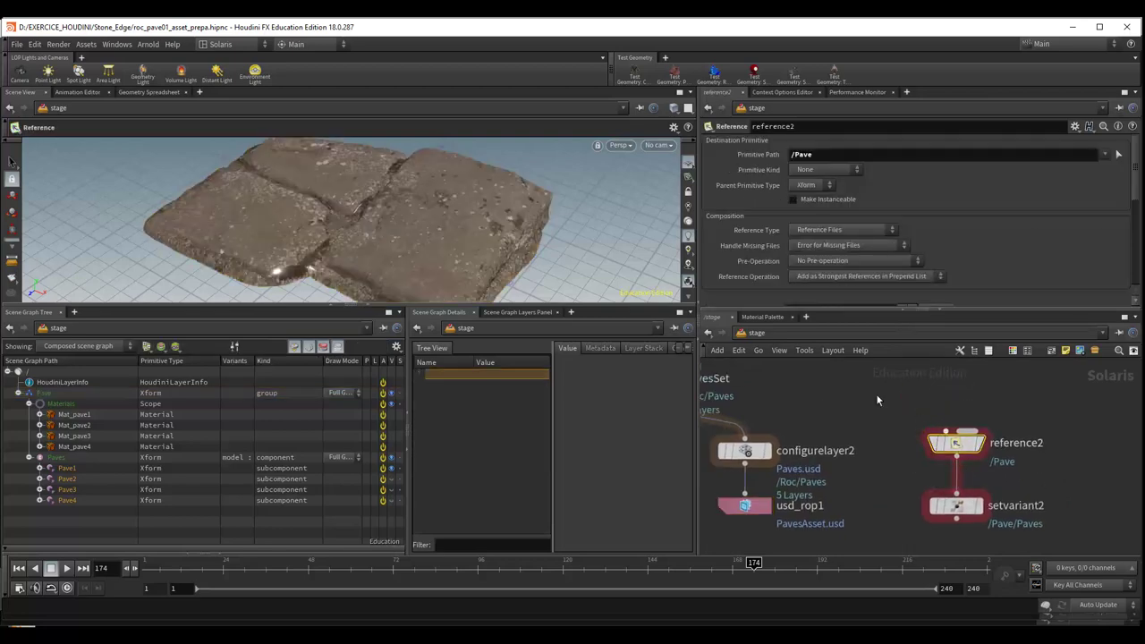
pyautogui.moveTo(956, 440); pyautogui.dragTo(962, 440)
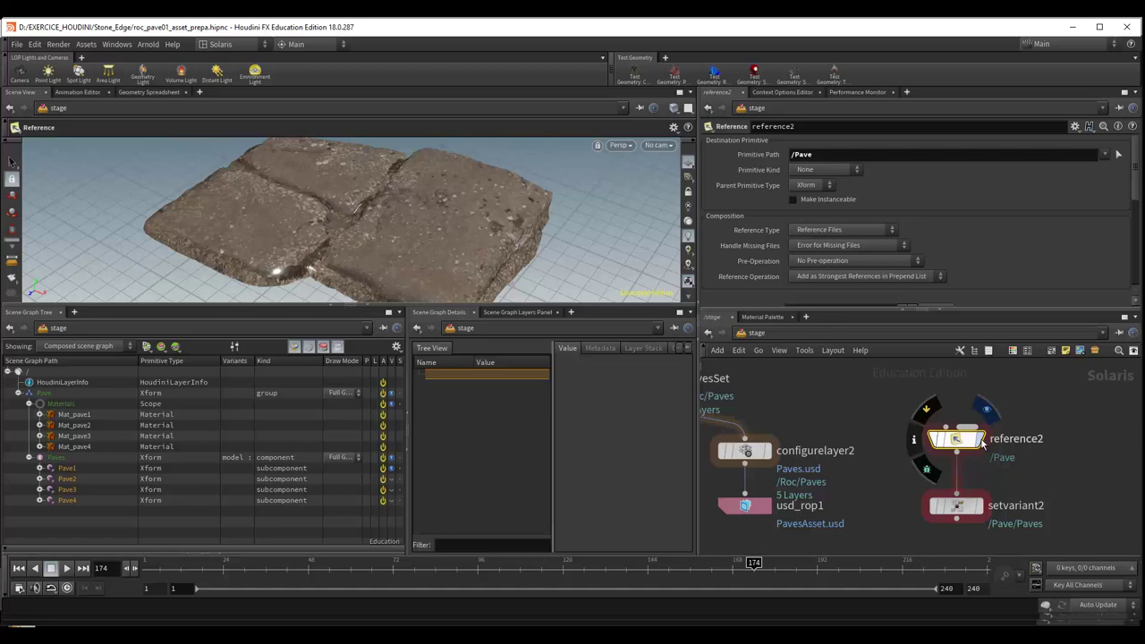
pyautogui.click(958, 440)
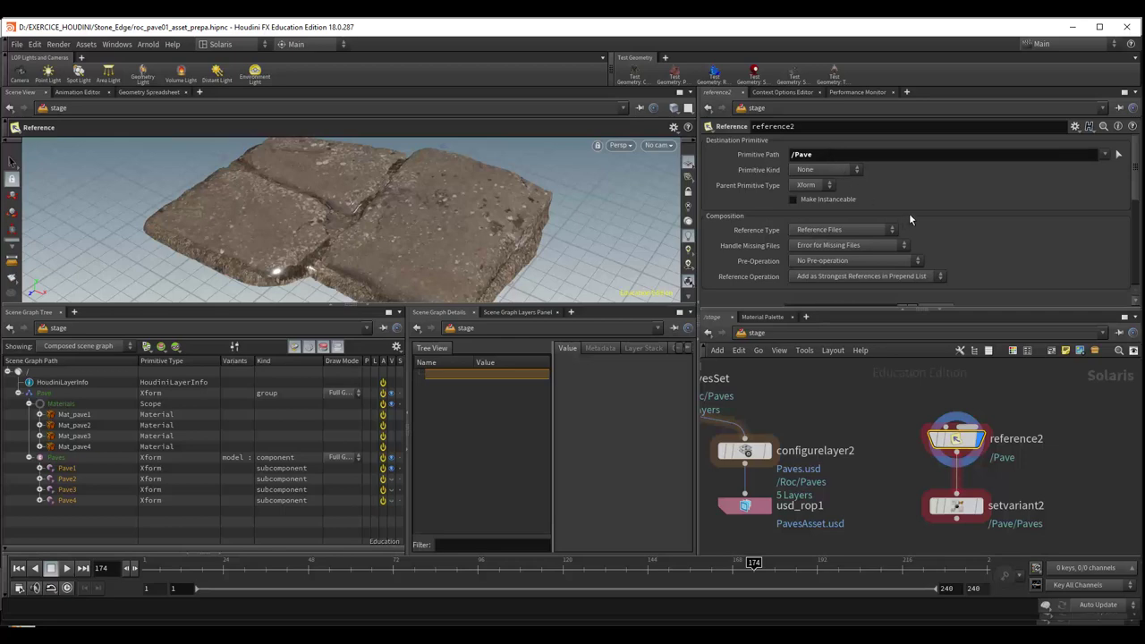
# Step: Confirm Reference File $JOB/USD_Files/PavesAsset.usd, then open setvariant2's settings choosing Pave4
pyautogui.scroll(-2, 909, 213)
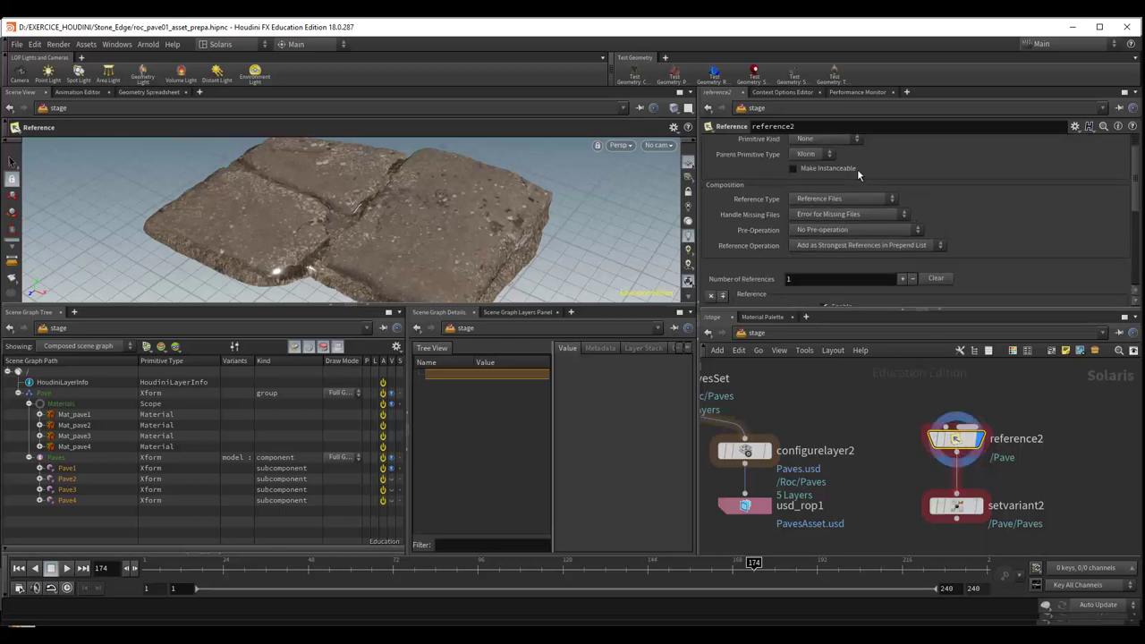
pyautogui.scroll(2, 857, 169)
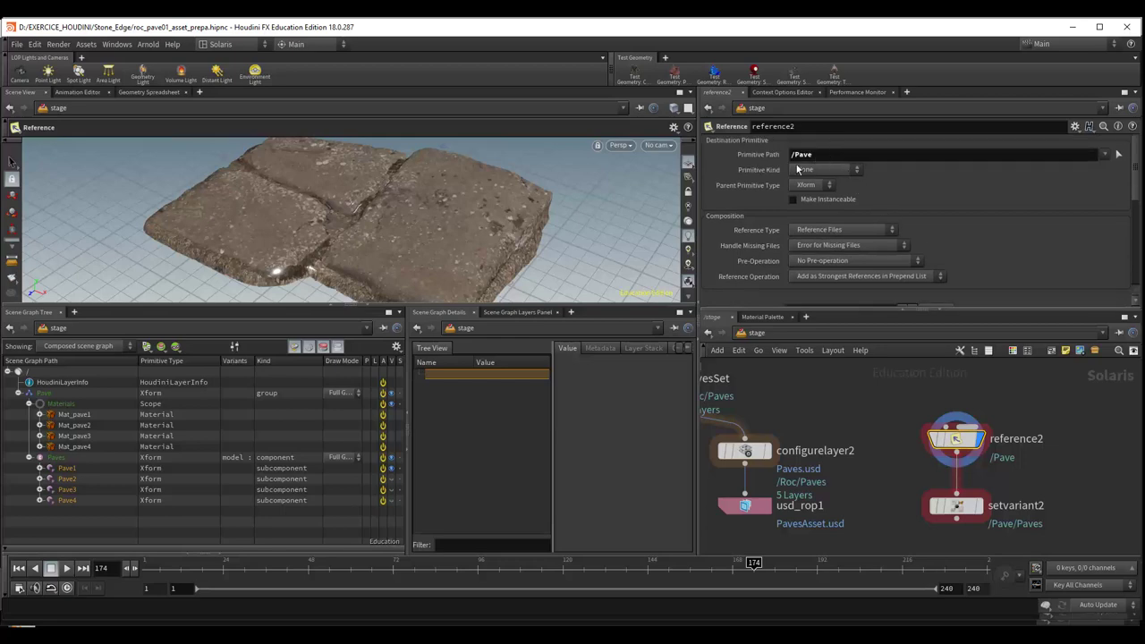
pyautogui.scroll(-2, 966, 225)
pyautogui.scroll(-2, 967, 225)
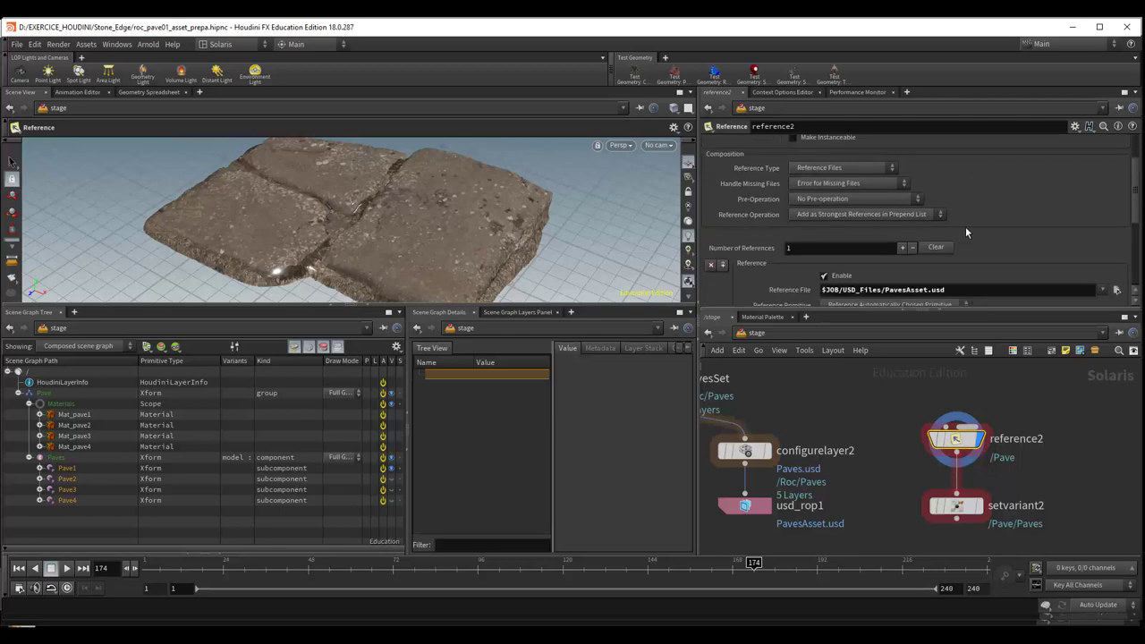
pyautogui.scroll(-2, 955, 220)
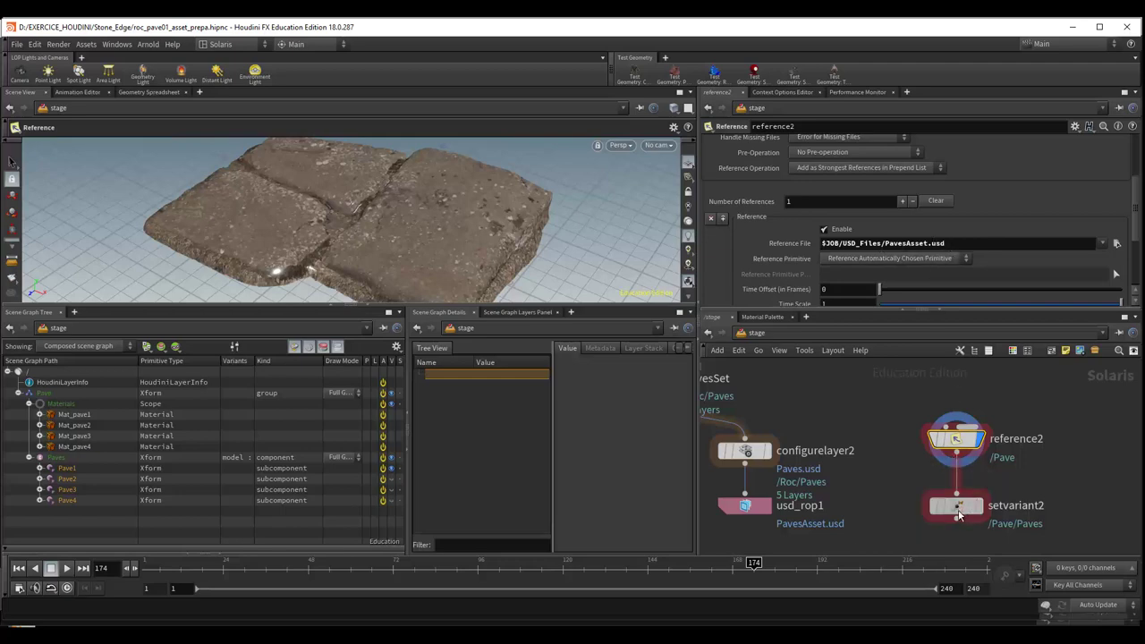
pyautogui.click(958, 513)
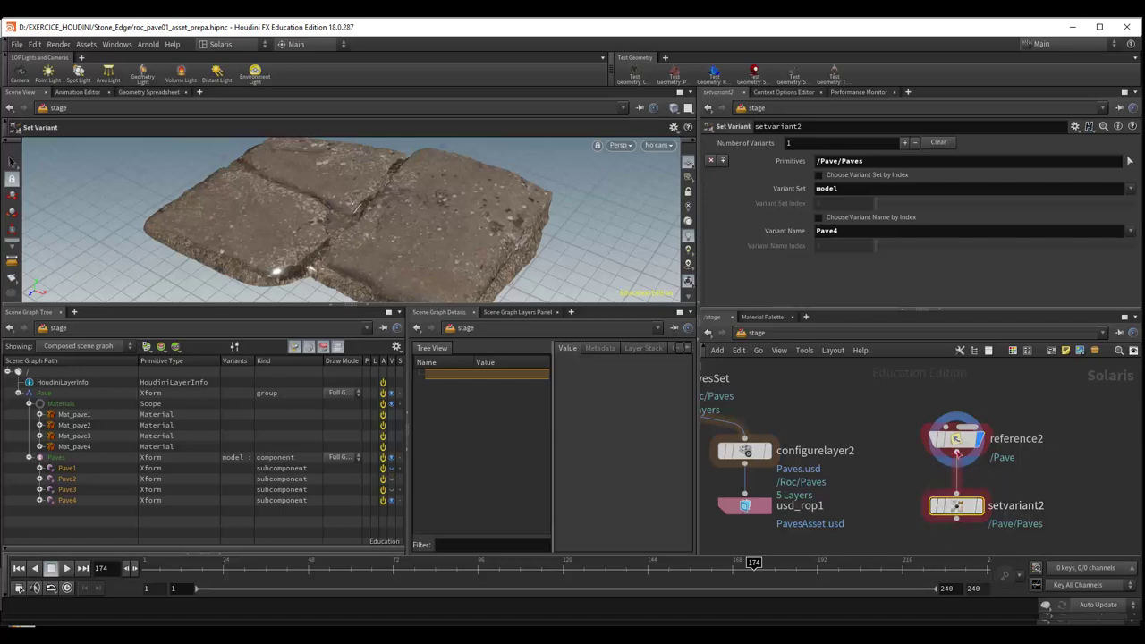
# Step: Display setvariant2's output, keeping model as its variant set
pyautogui.click(980, 508)
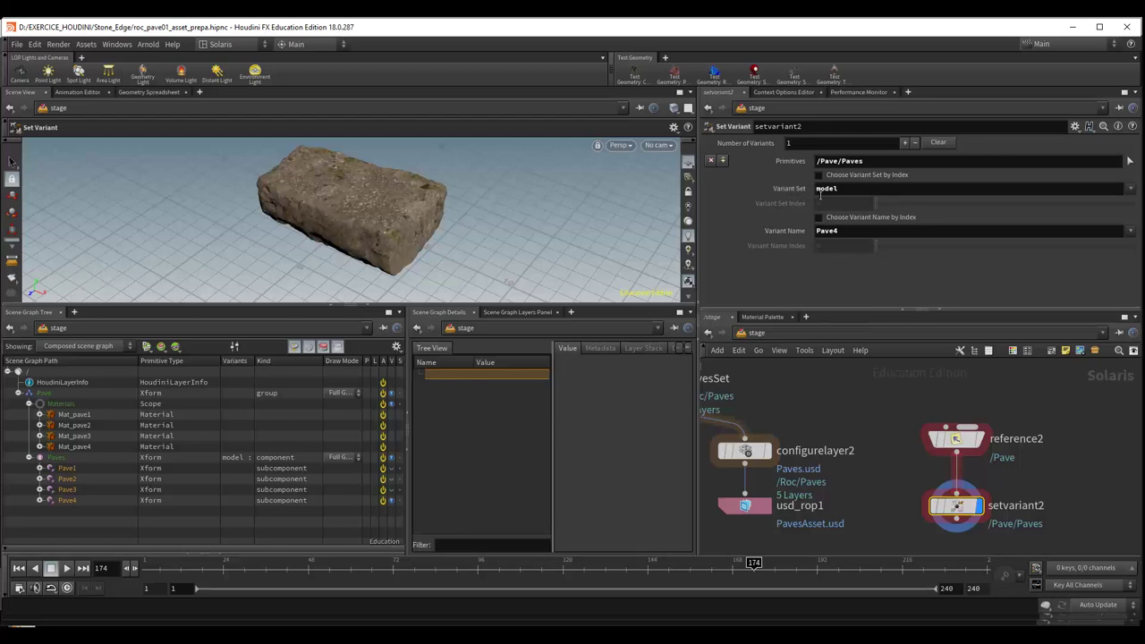
pyautogui.click(1130, 188)
pyautogui.click(1127, 201)
# Step: Change setvariant2's Variant Name from Pave4 to Pave1
pyautogui.click(958, 439)
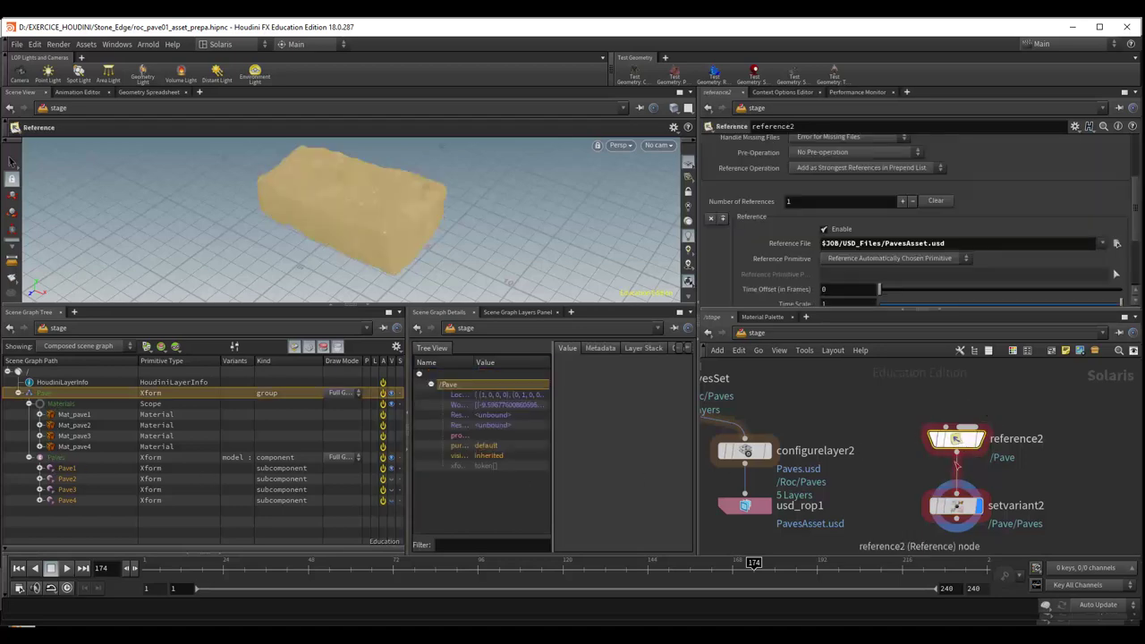
pyautogui.click(959, 507)
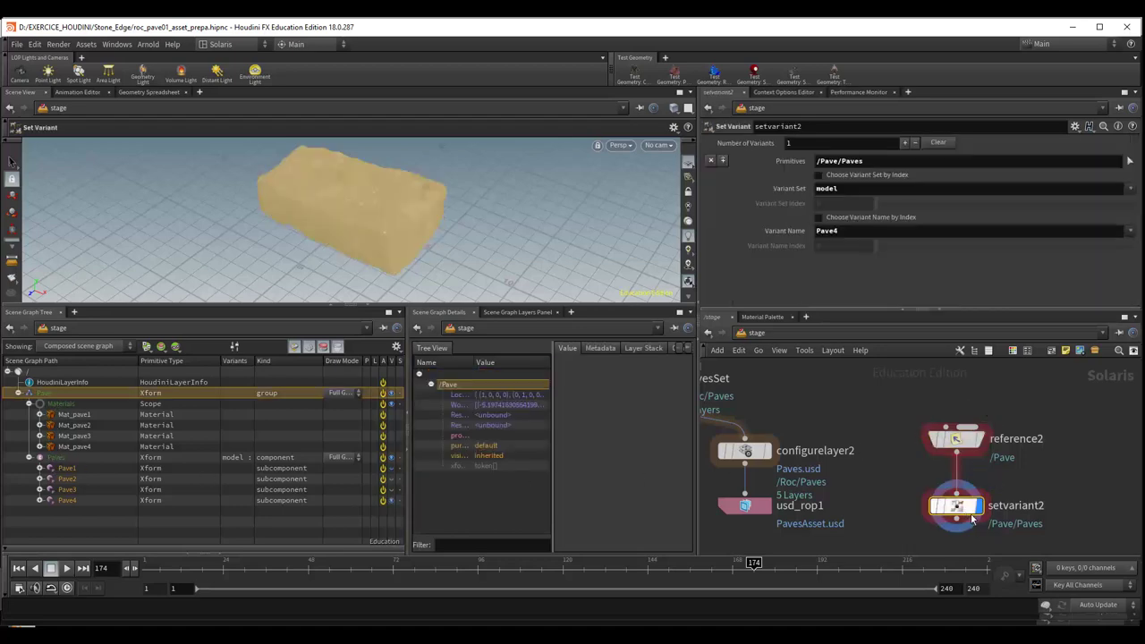
pyautogui.click(1129, 230)
pyautogui.click(1121, 244)
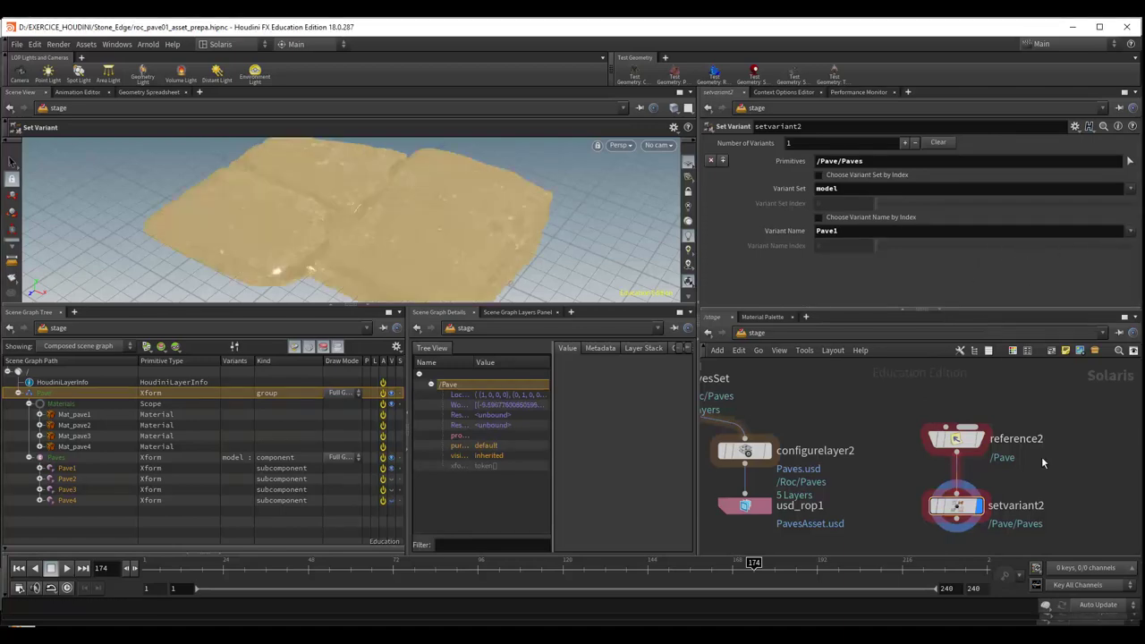
pyautogui.scroll(-3, 900, 457)
pyautogui.moveTo(869, 445)
pyautogui.mouseDown(button='middle')
pyautogui.moveTo(929, 522)
pyautogui.moveTo(782, 461)
pyautogui.moveTo(798, 396)
pyautogui.mouseUp(button='middle')
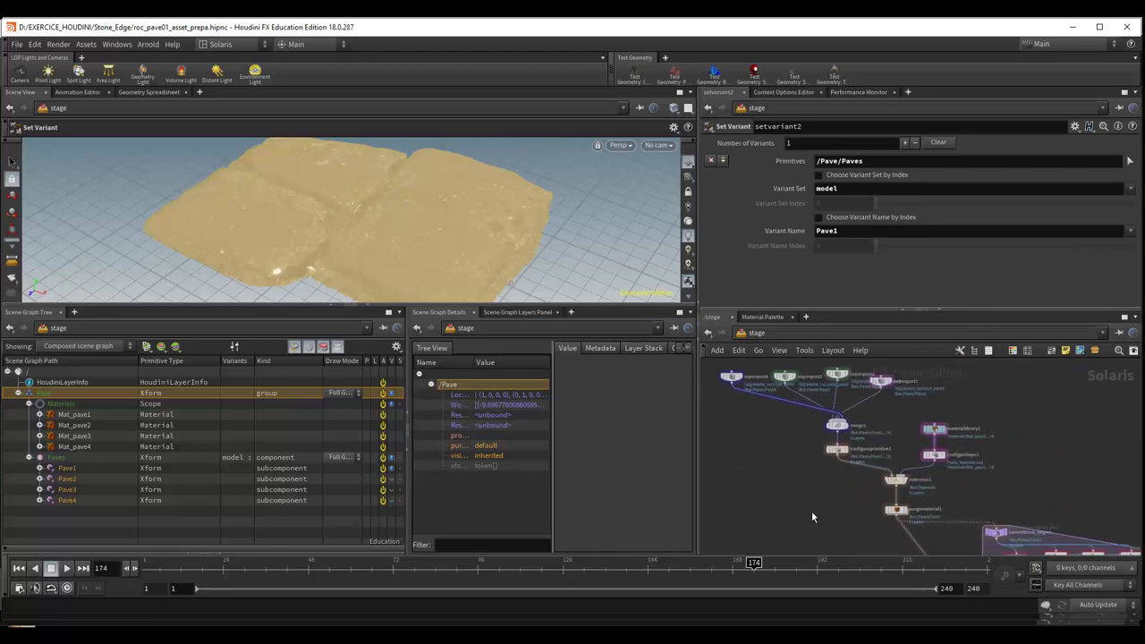
pyautogui.scroll(-2, 809, 404)
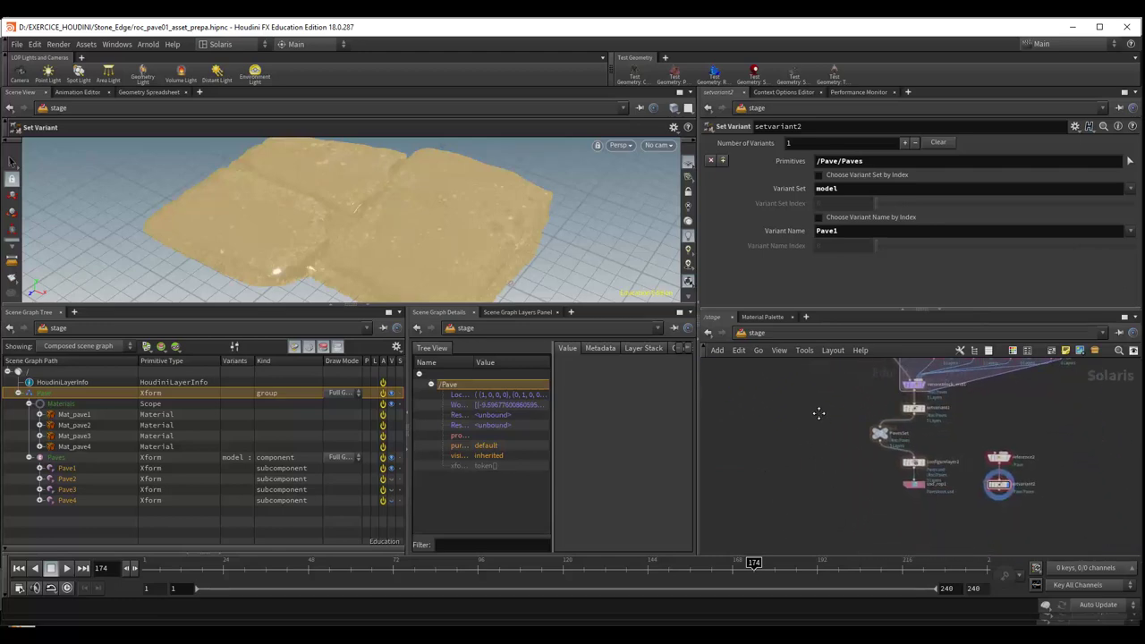
pyautogui.scroll(3, 831, 443)
pyautogui.scroll(2, 805, 466)
pyautogui.moveTo(780, 501); pyautogui.dragTo(778, 503, button='middle')
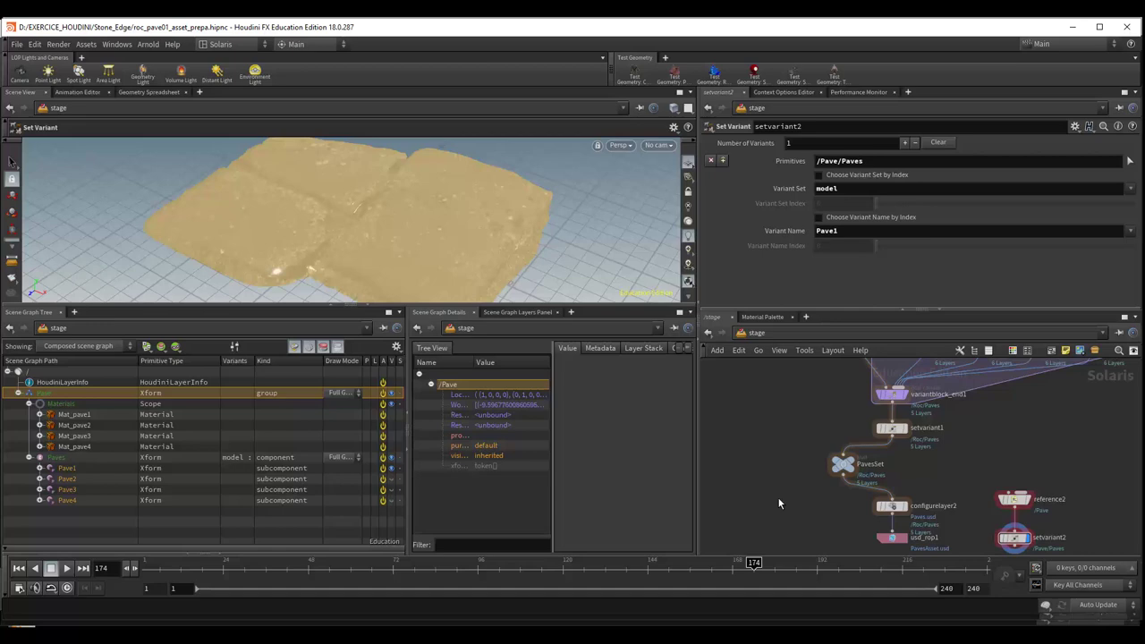
pyautogui.scroll(-3, 792, 427)
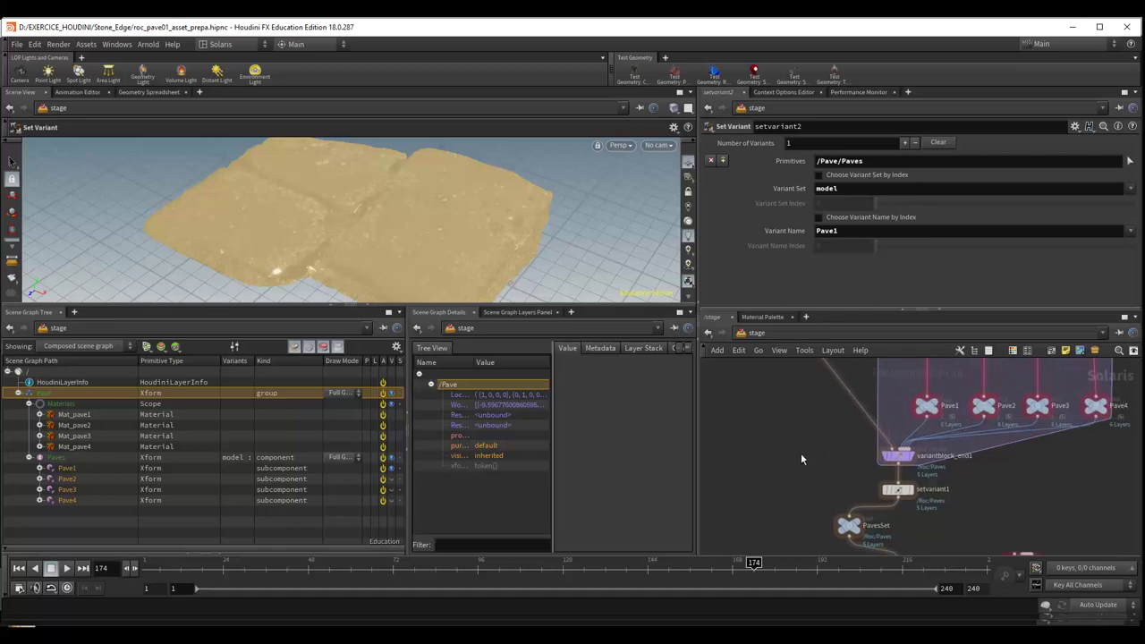
pyautogui.moveTo(788, 426); pyautogui.dragTo(810, 492, button='middle')
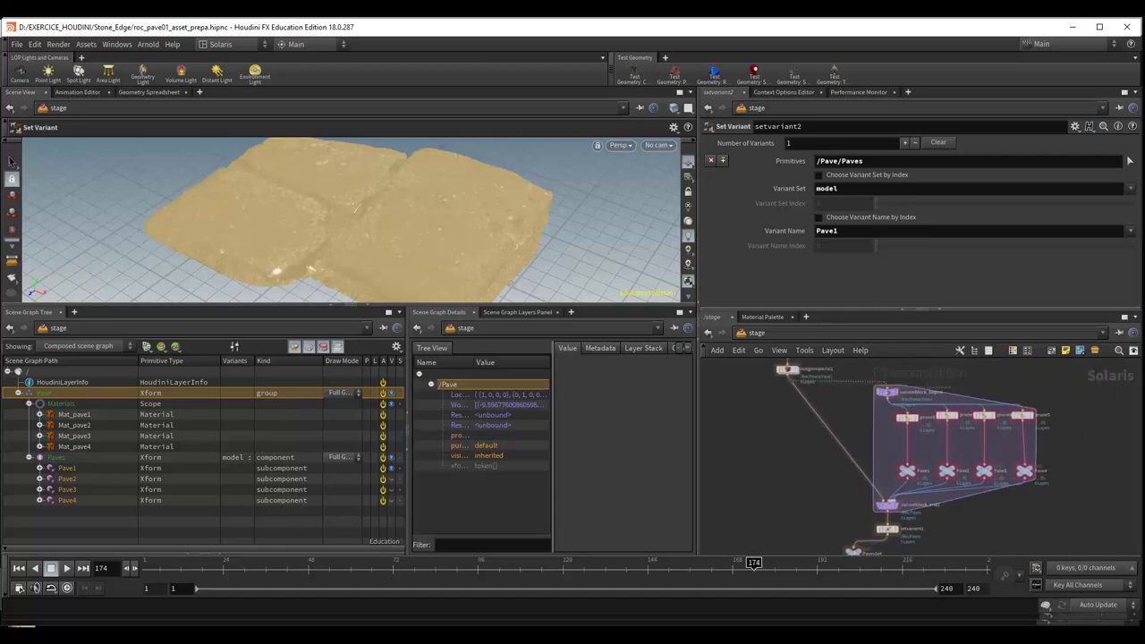